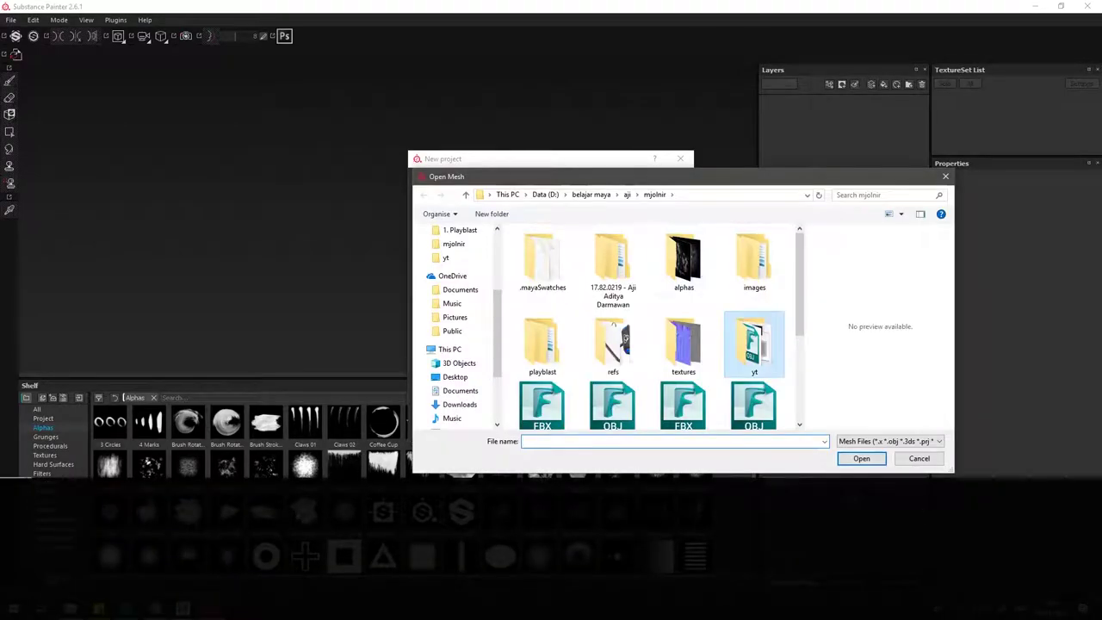
# Create a new project from mjolnir-base.obj in the yt folder.
pyautogui.doubleClick(755, 345)
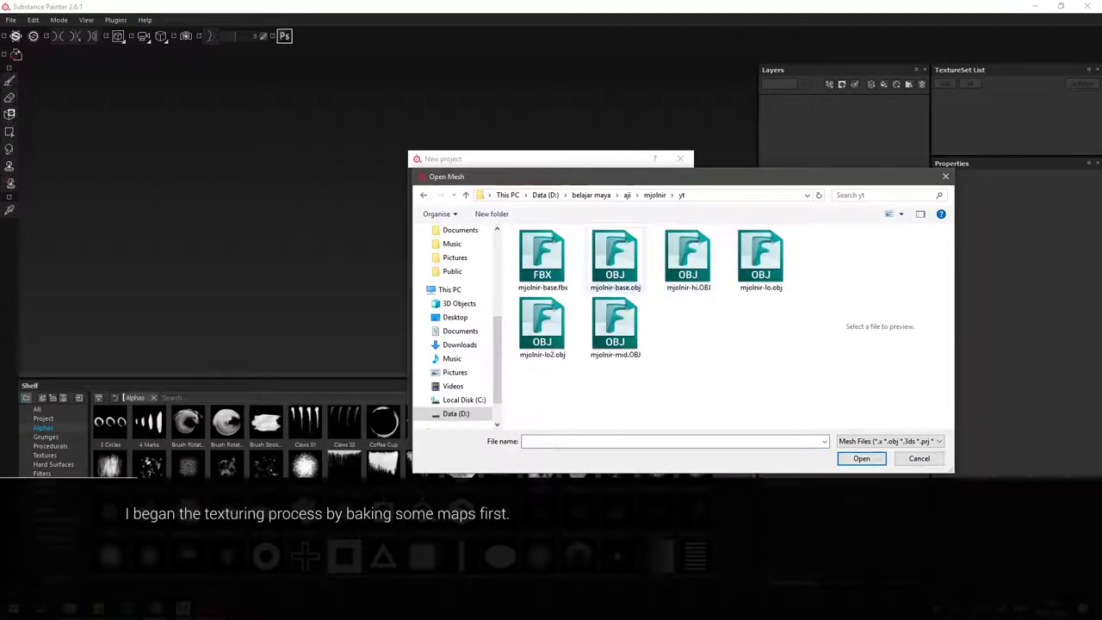
pyautogui.doubleClick(615, 258)
pyautogui.click(591, 429)
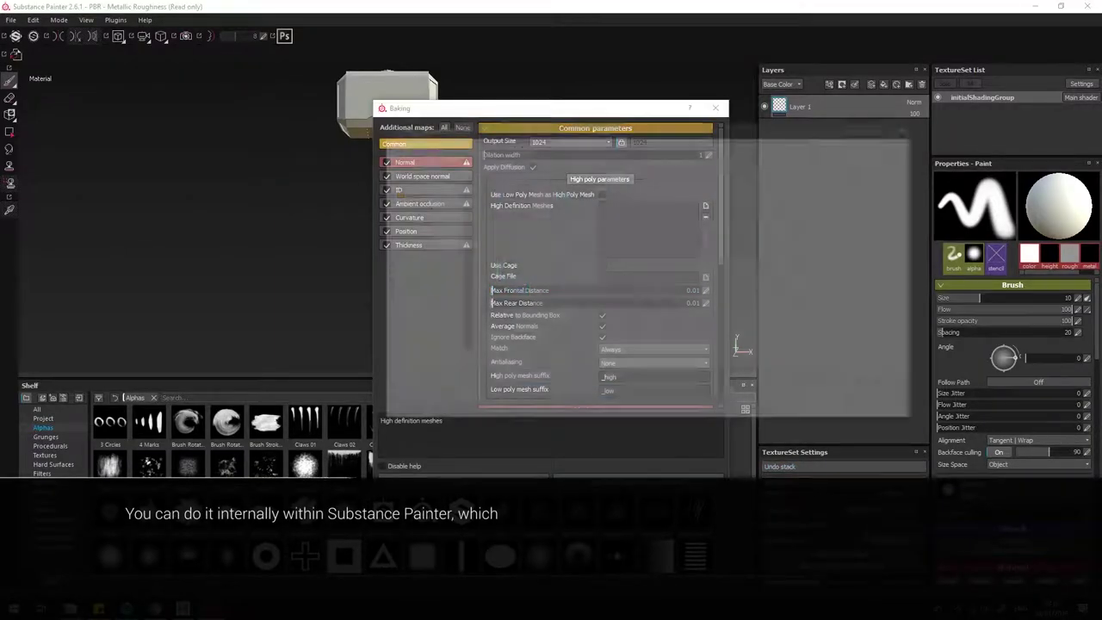
# Bake the mesh maps using mjolnir-hi.OBJ as the high-definition mesh.
pyautogui.click(652, 209)
pyautogui.doubleClick(652, 209)
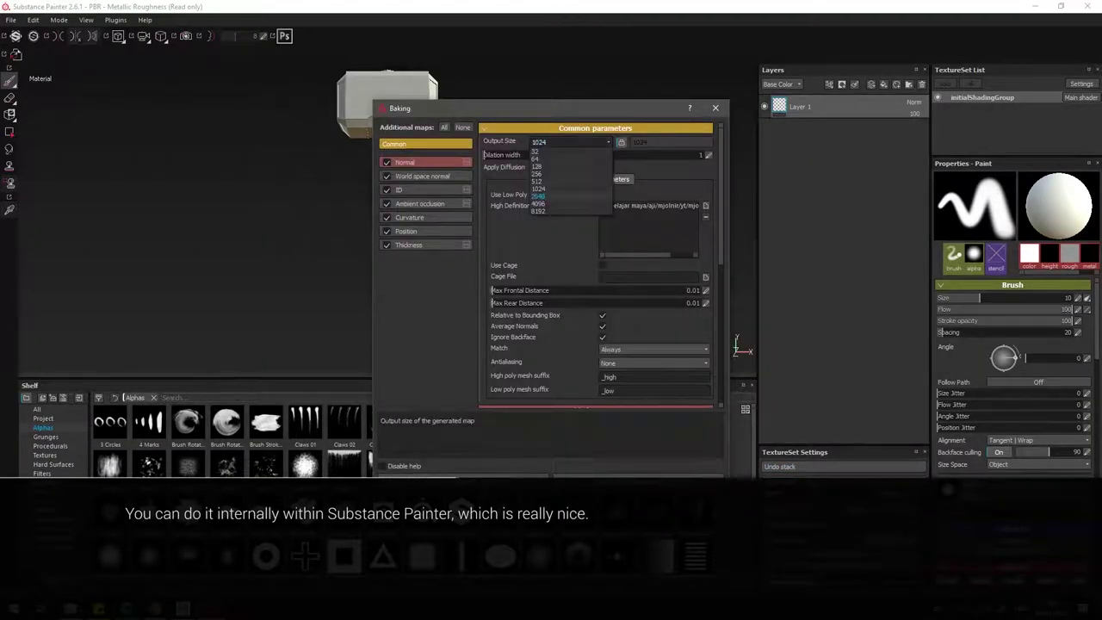
pyautogui.scroll(-3, 594, 258)
pyautogui.scroll(1, 594, 258)
pyautogui.scroll(2, 594, 258)
pyautogui.click(637, 475)
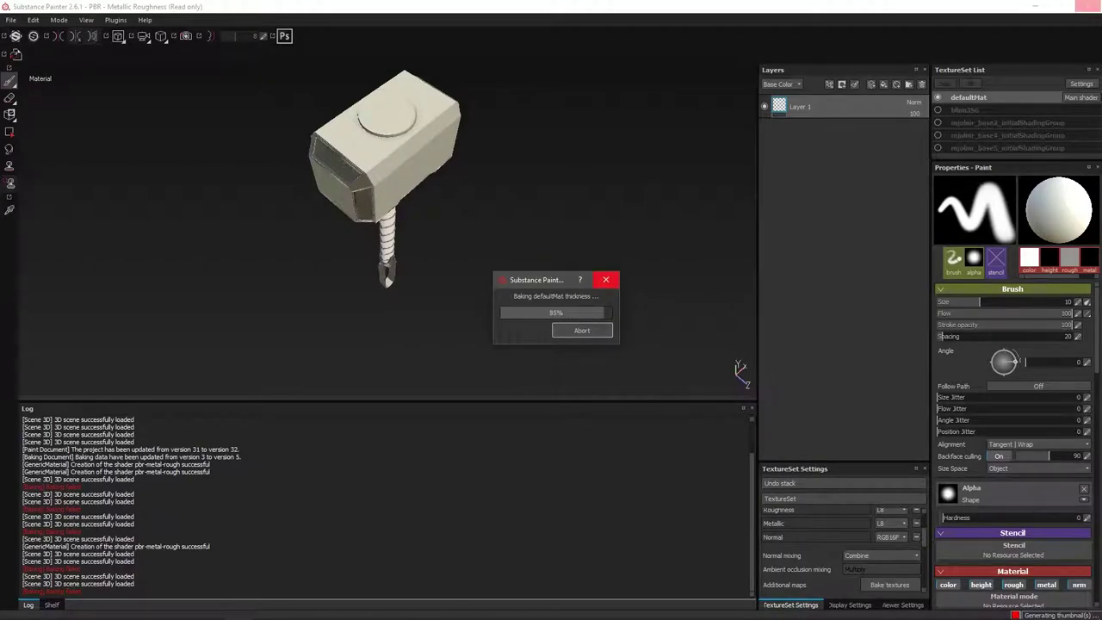
# Orbit, pan and frame the baked hammer to inspect it.
pyautogui.keyDown('alt'); pyautogui.moveTo(516, 264); pyautogui.dragTo(671, 204); pyautogui.keyUp('alt')
pyautogui.scroll(5, 467, 256)
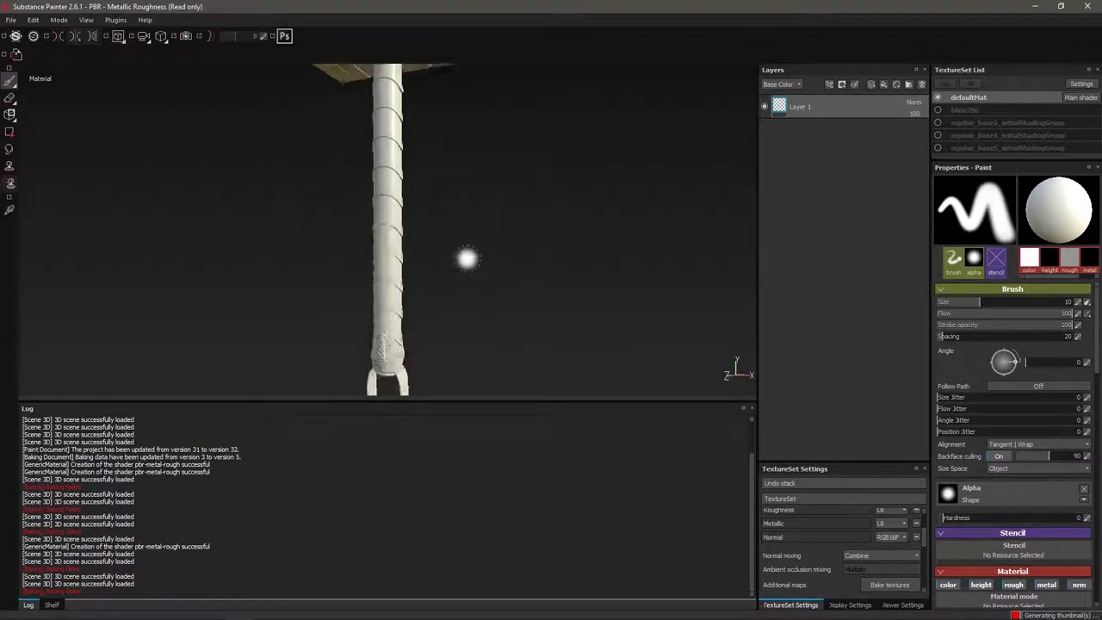
pyautogui.keyDown('alt'); pyautogui.moveTo(468, 256); pyautogui.dragTo(520, 108, button='middle'); pyautogui.keyUp('alt')
pyautogui.press('f')
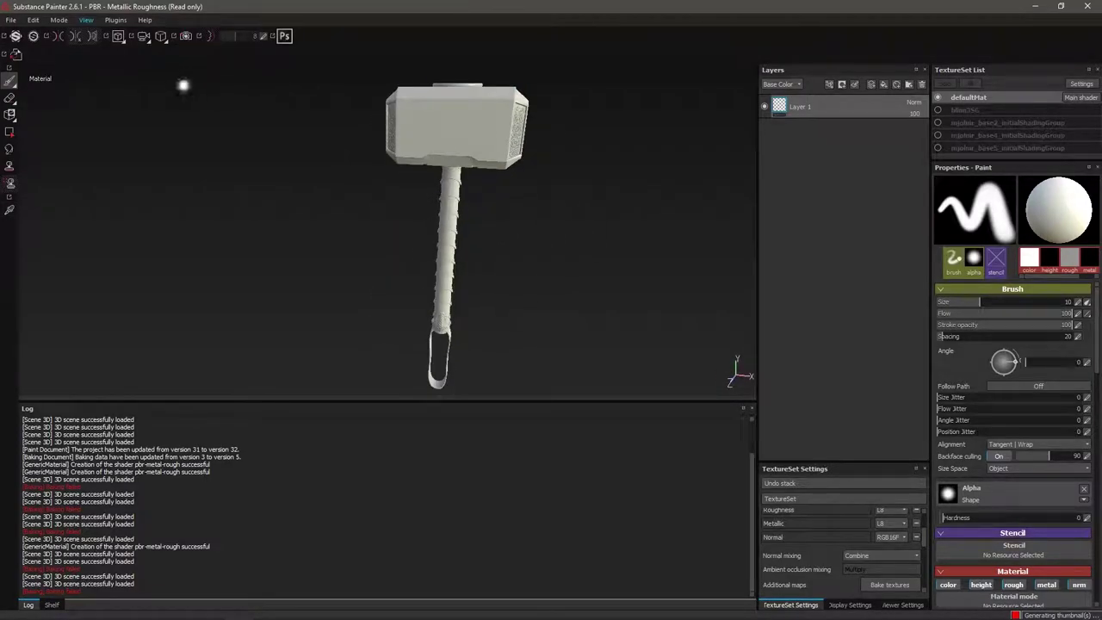
pyautogui.click(33, 20)
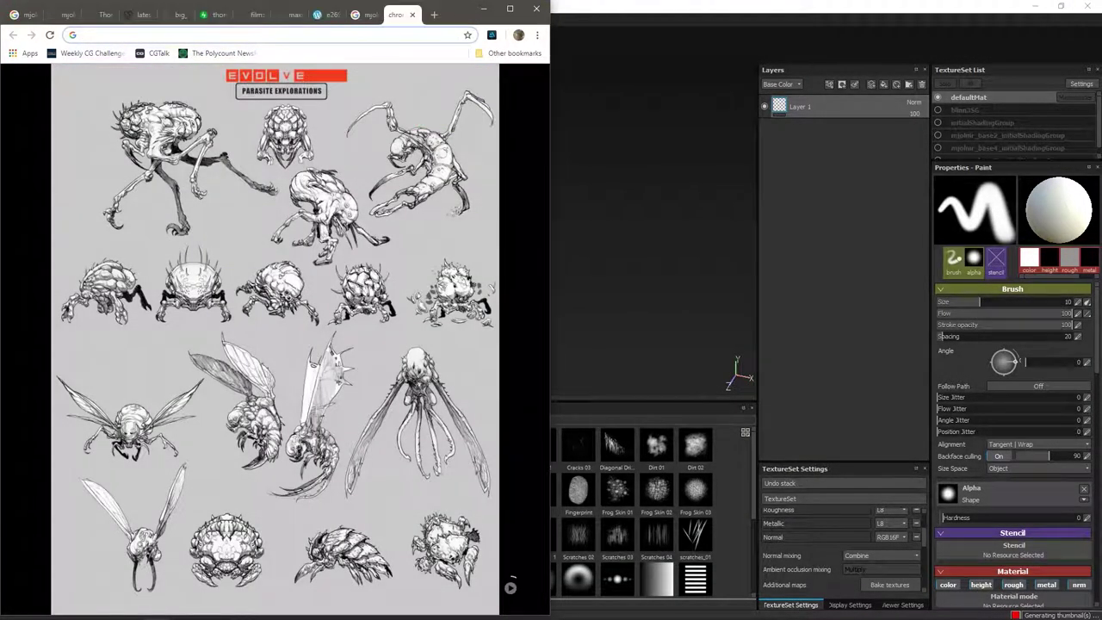
# Open Substance Share in Chrome and search the library for 'droplet'.
pyautogui.write('share')
pyautogui.press('Return')
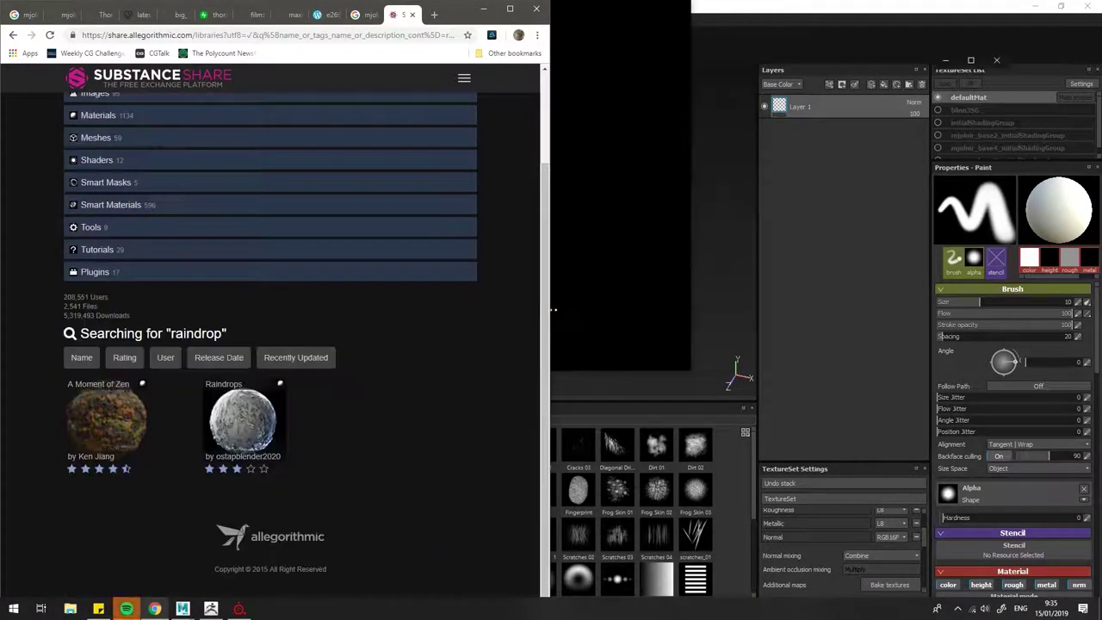
pyautogui.write('droplet')
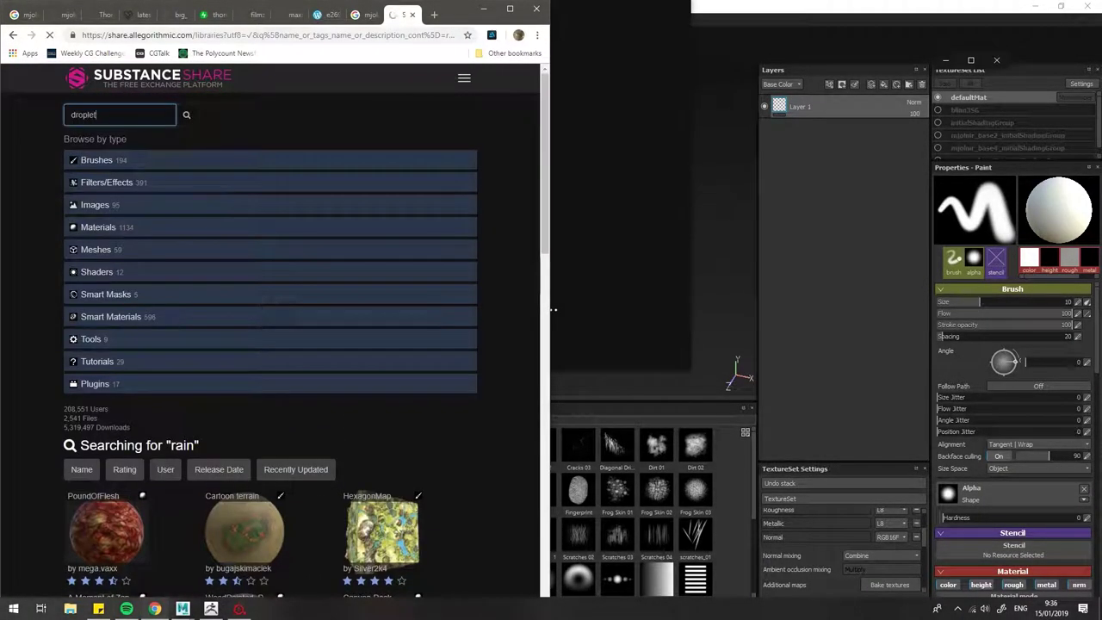
pyautogui.press('Return')
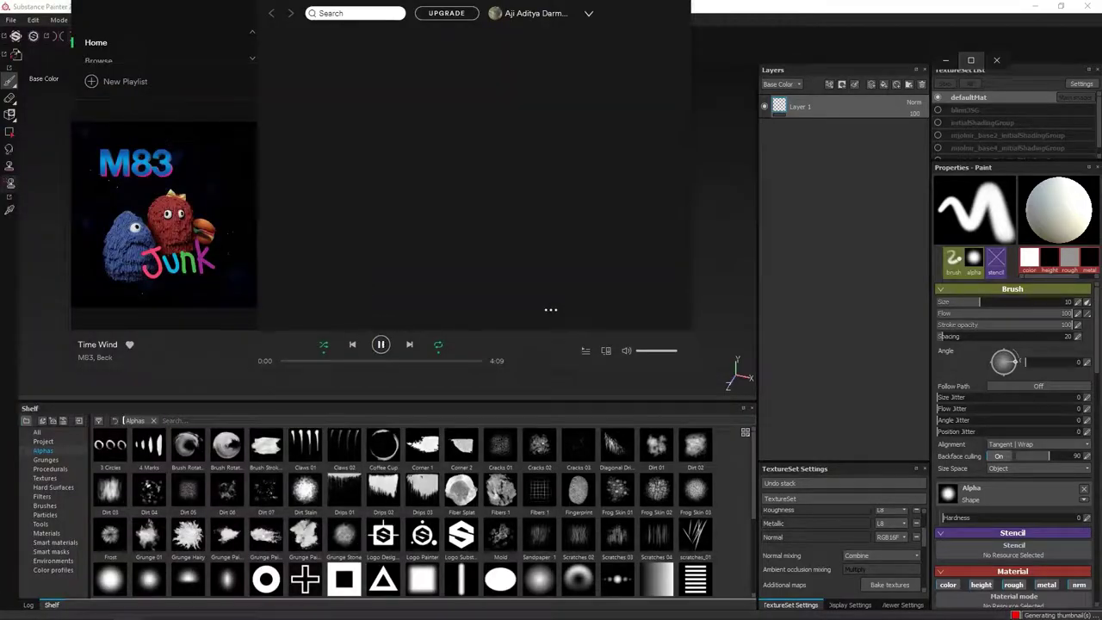
# Apply the Steel Scratched smart material to the hammer.
pyautogui.click(55, 543)
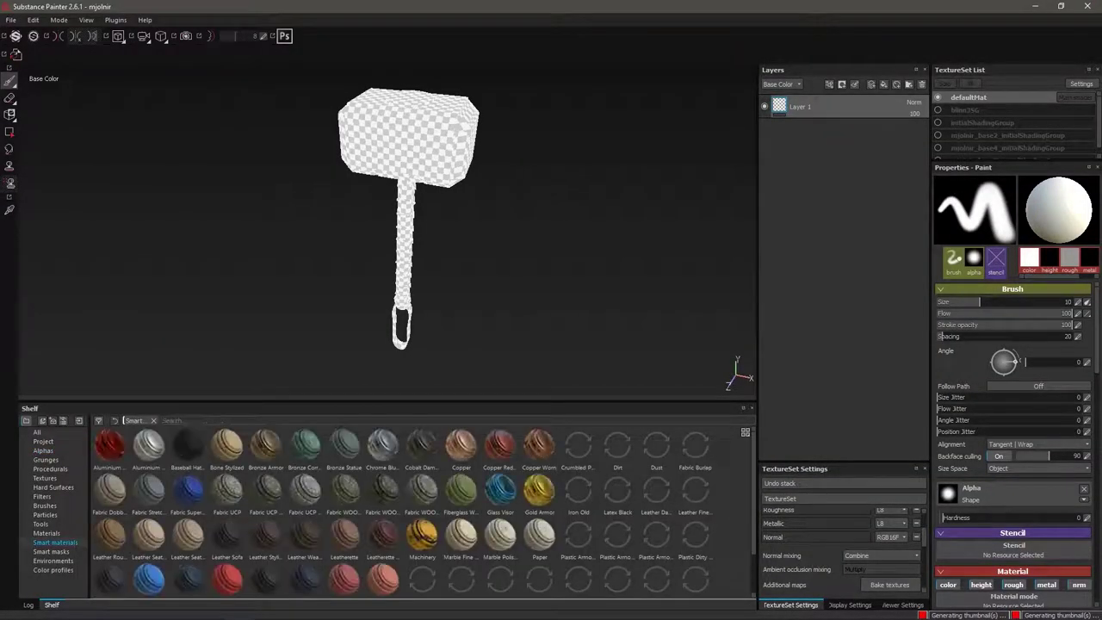
pyautogui.click(55, 551)
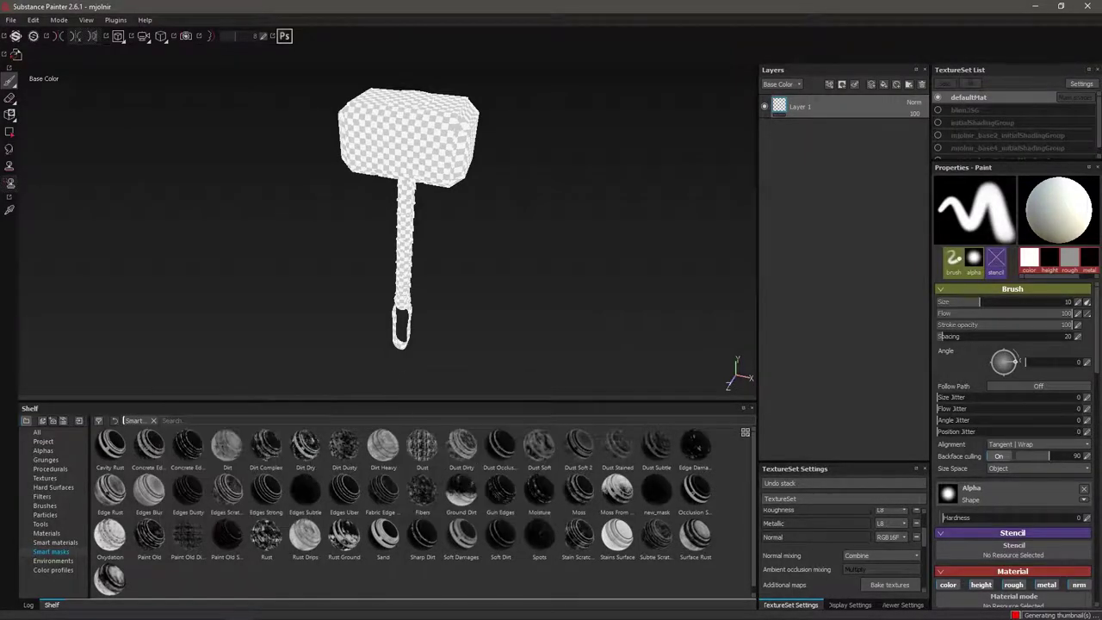
pyautogui.click(55, 543)
pyautogui.scroll(-3, 425, 511)
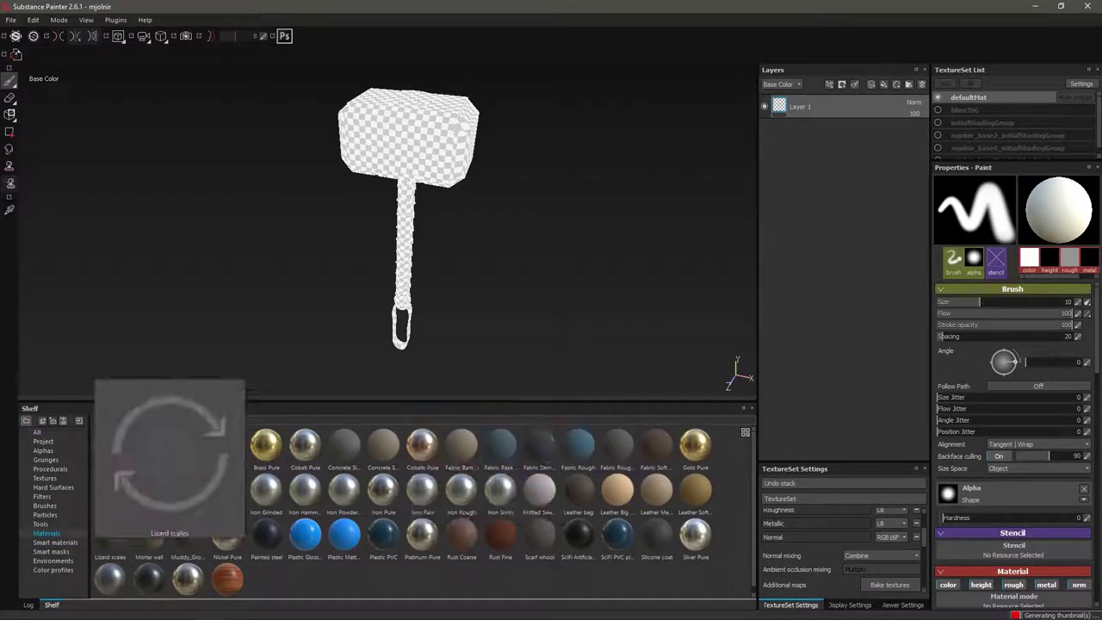
pyautogui.moveTo(499, 572); pyautogui.dragTo(826, 130)
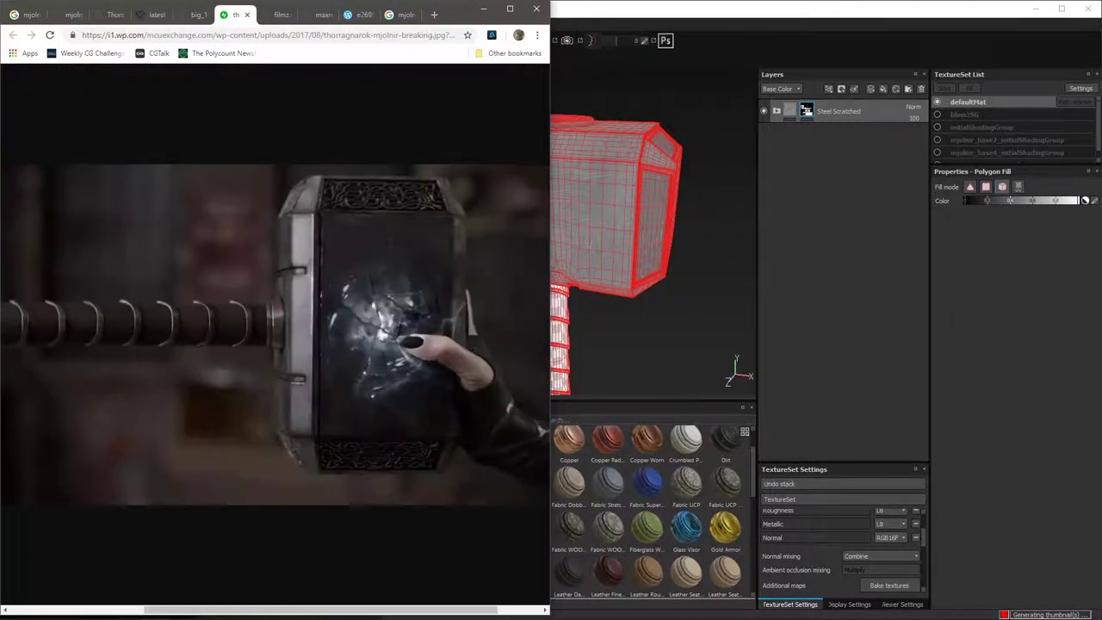
pyautogui.press('c')
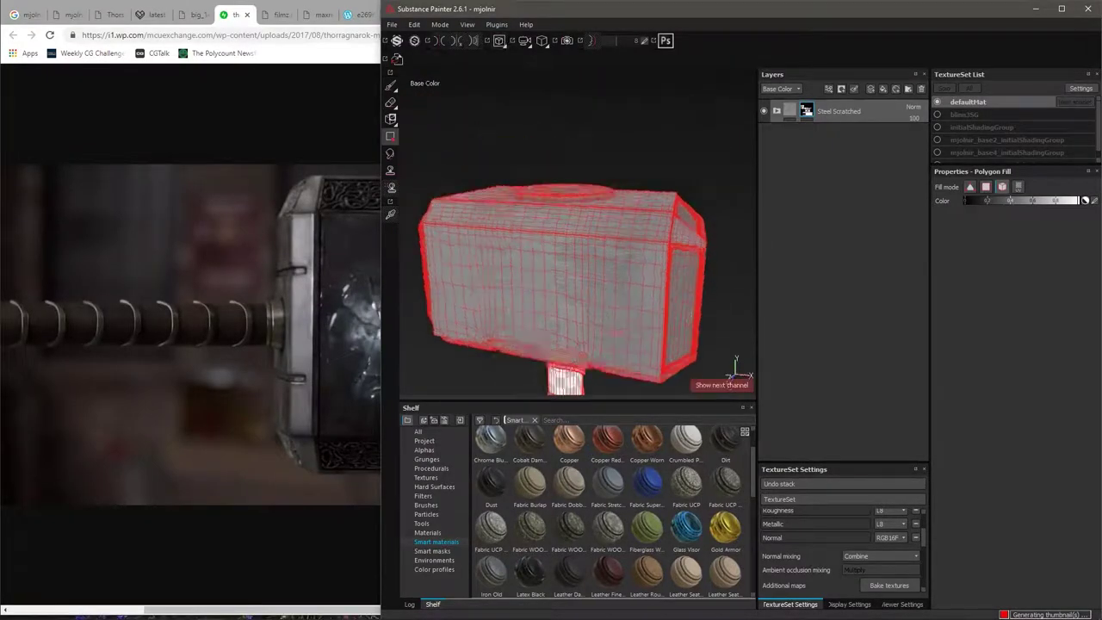
pyautogui.keyDown('alt'); pyautogui.moveTo(568, 259); pyautogui.dragTo(568, 155); pyautogui.keyUp('alt')
pyautogui.scroll(-3, 611, 508)
# Add a Leather Weathered layer masked to the handle with UV-chunk polygon fill.
pyautogui.moveTo(569, 475); pyautogui.dragTo(840, 117)
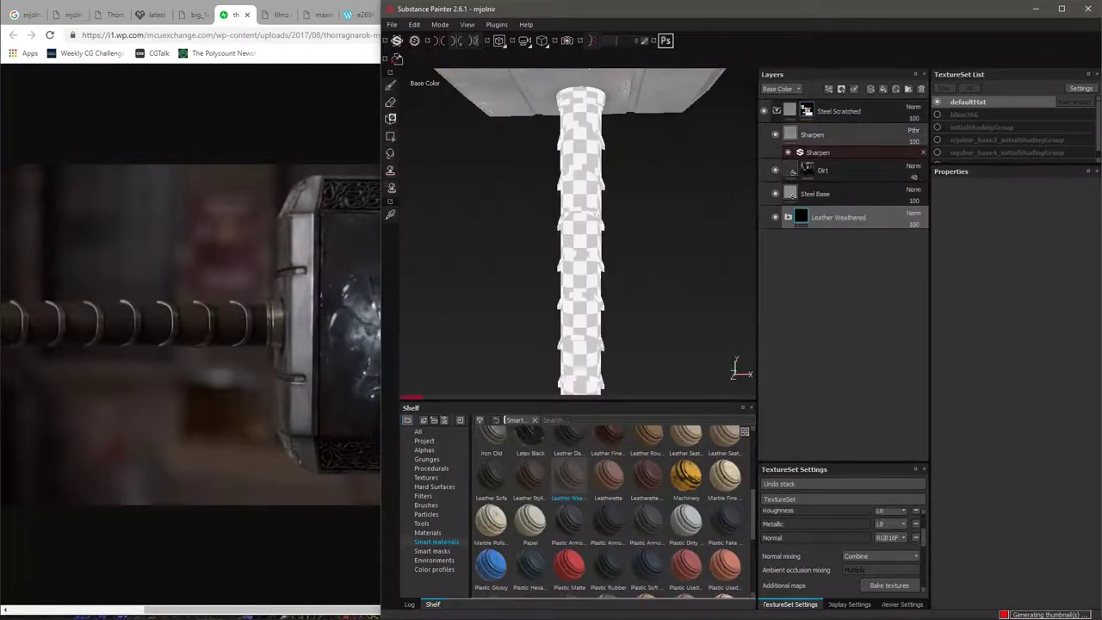
pyautogui.press('3')
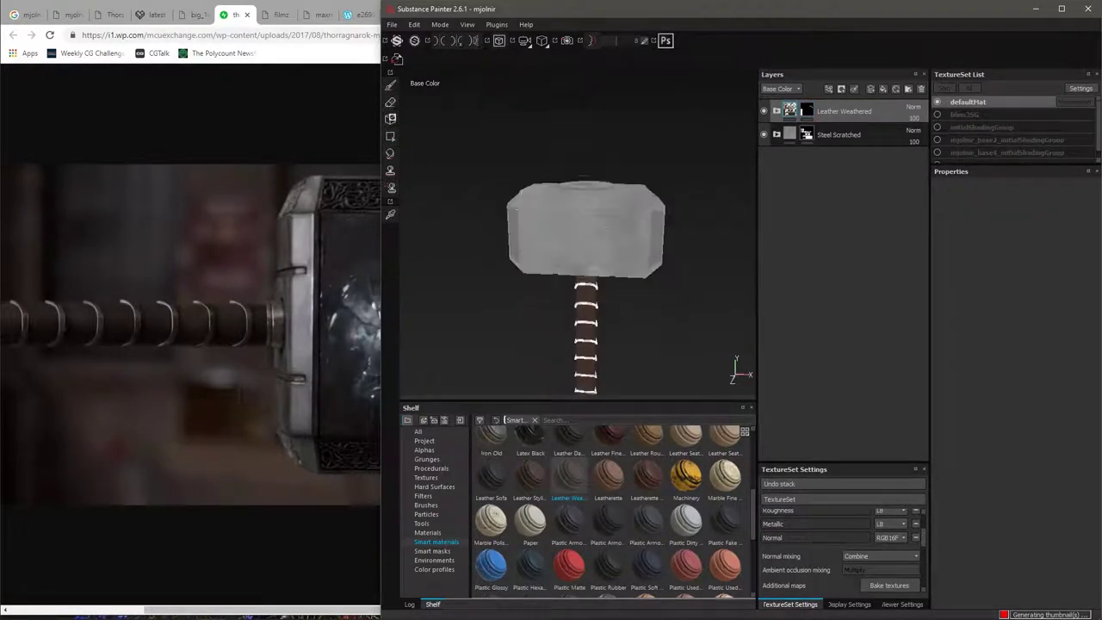
pyautogui.scroll(3, 577, 232)
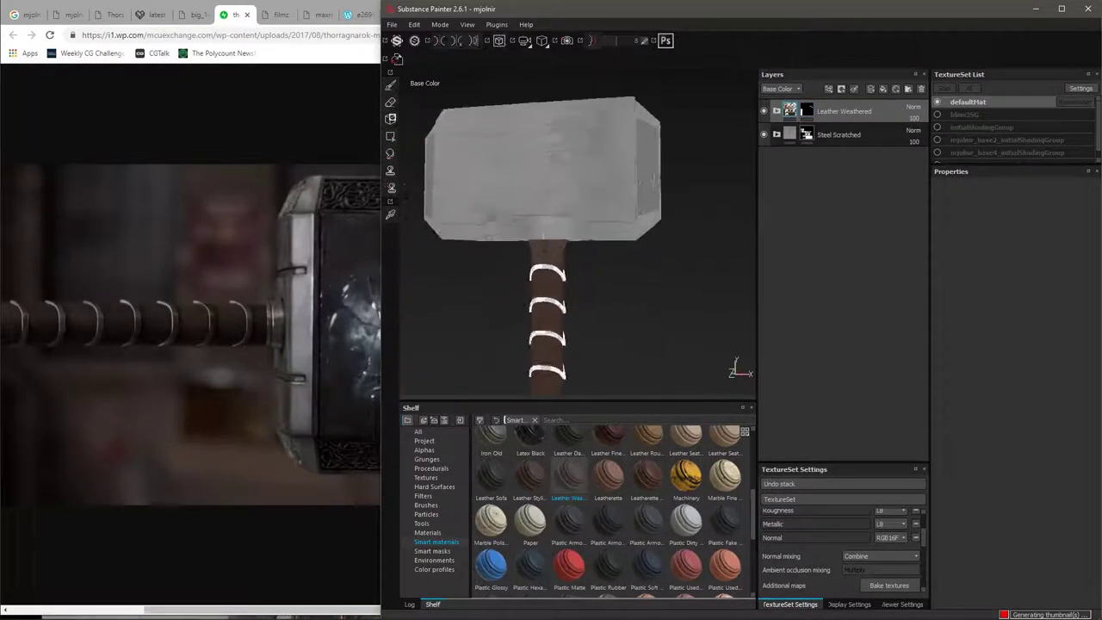
pyautogui.keyDown('alt'); pyautogui.moveTo(577, 258); pyautogui.dragTo(576, 172); pyautogui.keyUp('alt')
pyautogui.press('4')
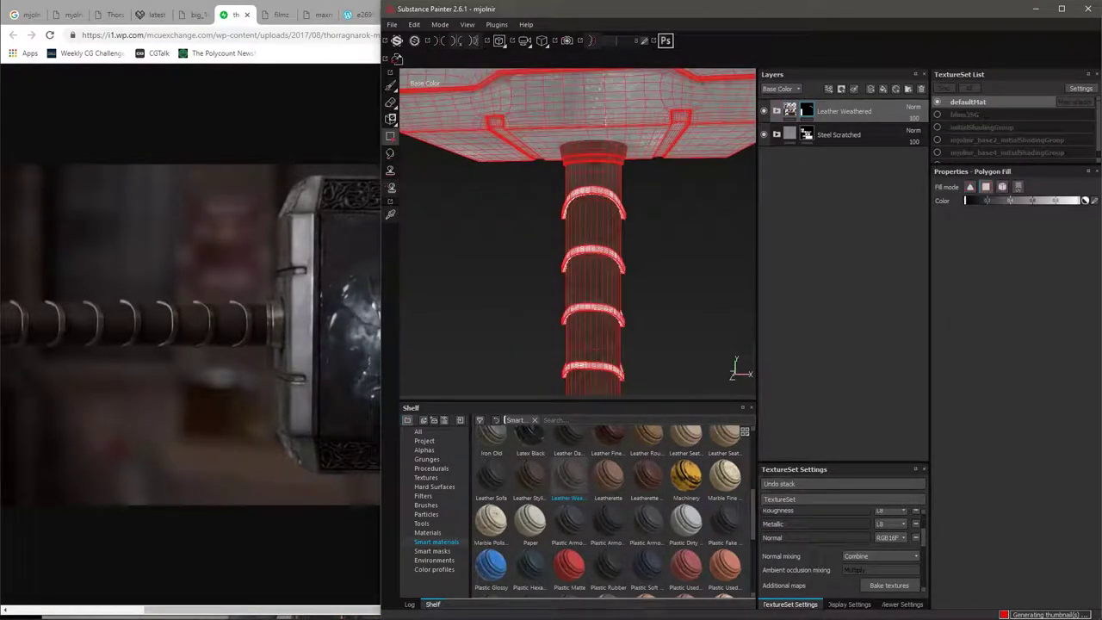
pyautogui.click(1018, 185)
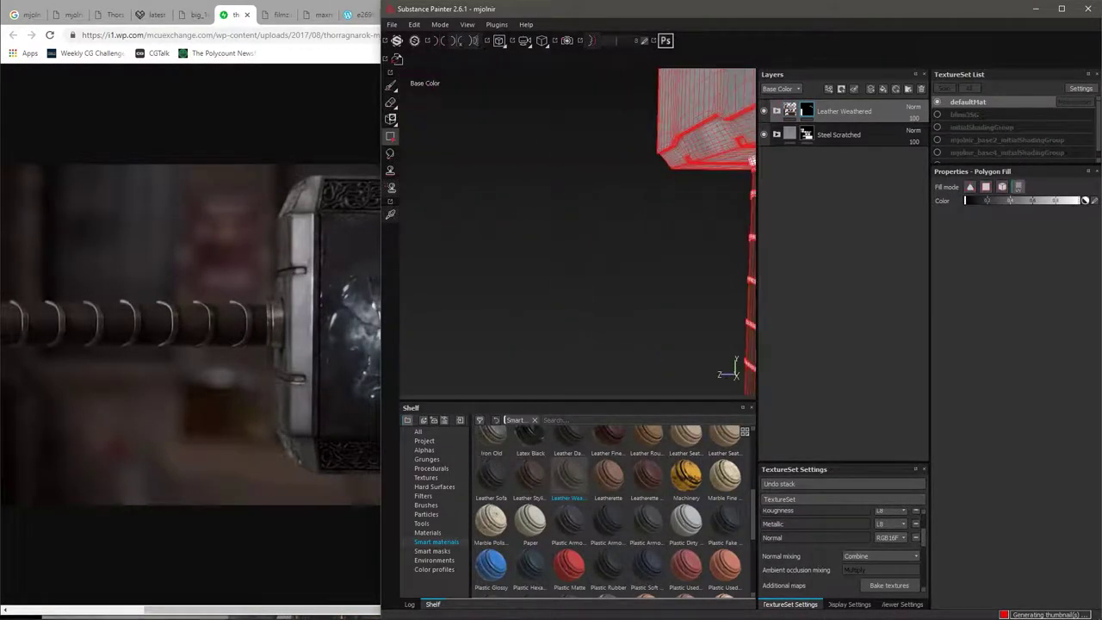
pyautogui.scroll(5, 577, 233)
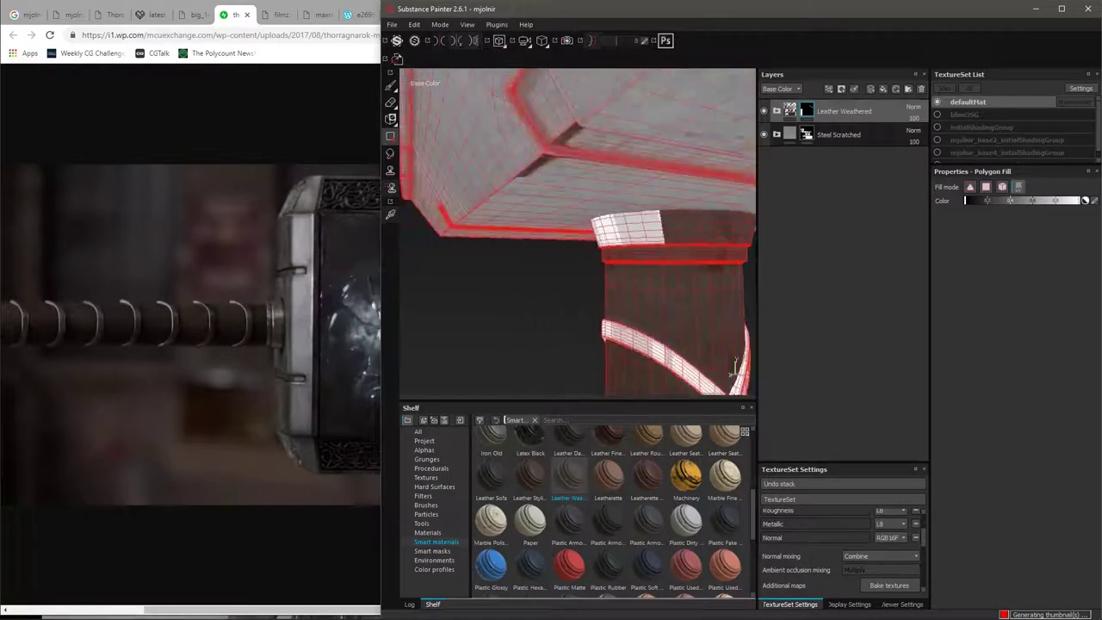
pyautogui.moveTo(577, 258)
pyautogui.keyDown('alt'); pyautogui.mouseDown()
pyautogui.moveTo(517, 258)
pyautogui.moveTo(577, 173)
pyautogui.mouseUp(); pyautogui.keyUp('alt')
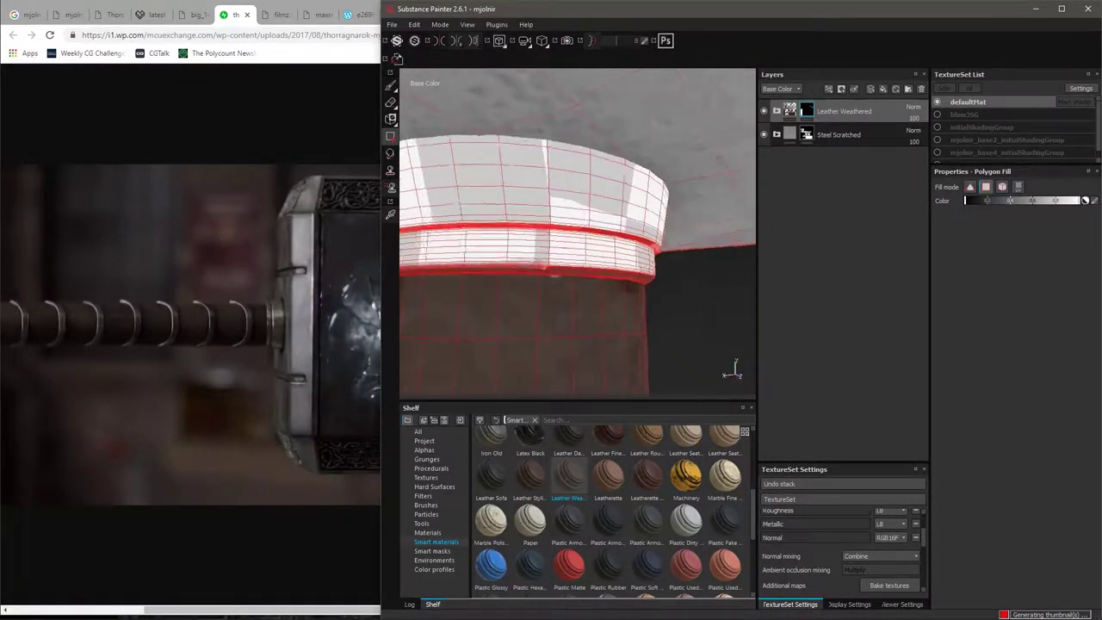
pyautogui.moveTo(577, 216)
pyautogui.keyDown('alt'); pyautogui.mouseDown()
pyautogui.moveTo(560, 276)
pyautogui.moveTo(512, 250)
pyautogui.moveTo(495, 220)
pyautogui.moveTo(487, 155)
pyautogui.moveTo(516, 207)
pyautogui.mouseUp(); pyautogui.keyUp('alt')
pyautogui.moveTo(577, 232)
pyautogui.keyDown('alt'); pyautogui.mouseDown()
pyautogui.moveTo(560, 258)
pyautogui.moveTo(551, 215)
pyautogui.moveTo(568, 250)
pyautogui.moveTo(577, 232)
pyautogui.moveTo(534, 275)
pyautogui.mouseUp(); pyautogui.keyUp('alt')
pyautogui.scroll(-5, 534, 275)
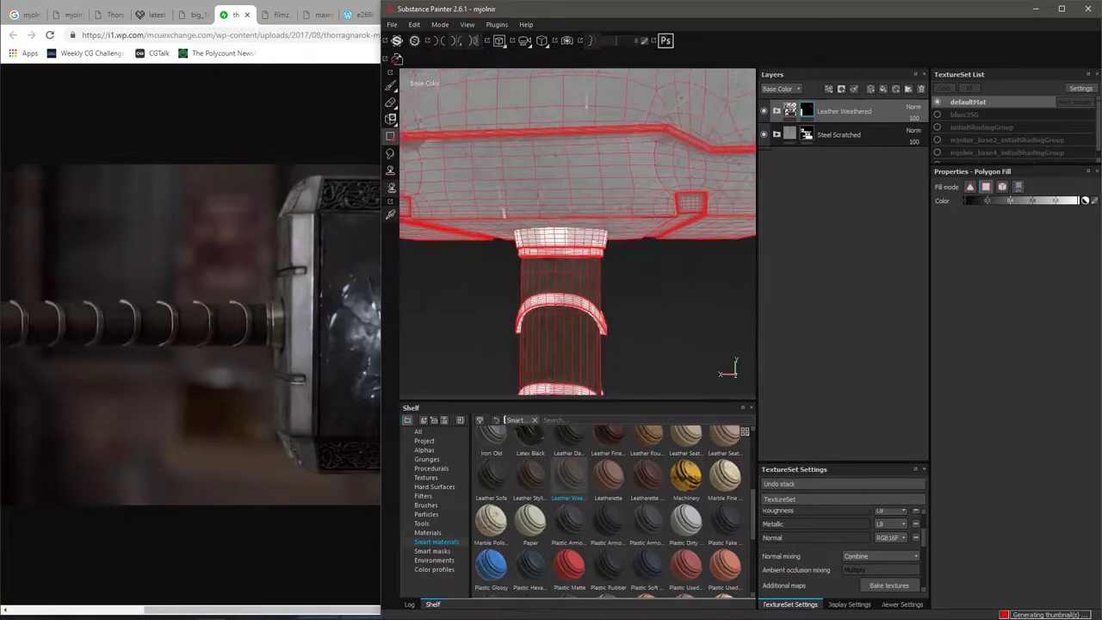
# Add a Platinum Pure fill layer and a Leatherette Damaged smart material layer.
pyautogui.click(427, 532)
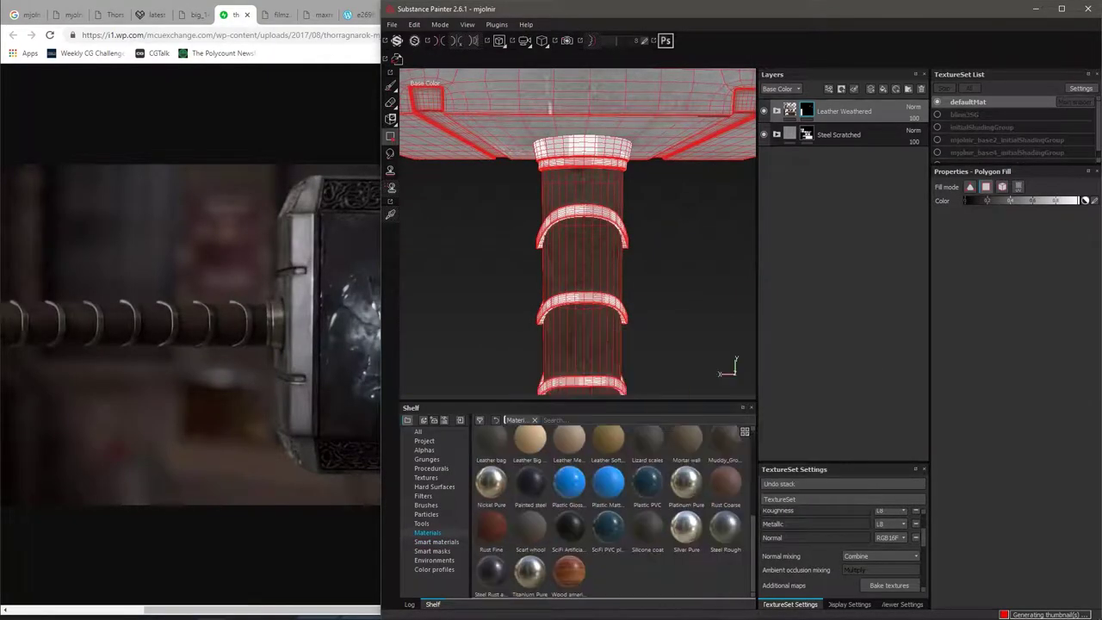
pyautogui.moveTo(687, 486); pyautogui.dragTo(839, 158)
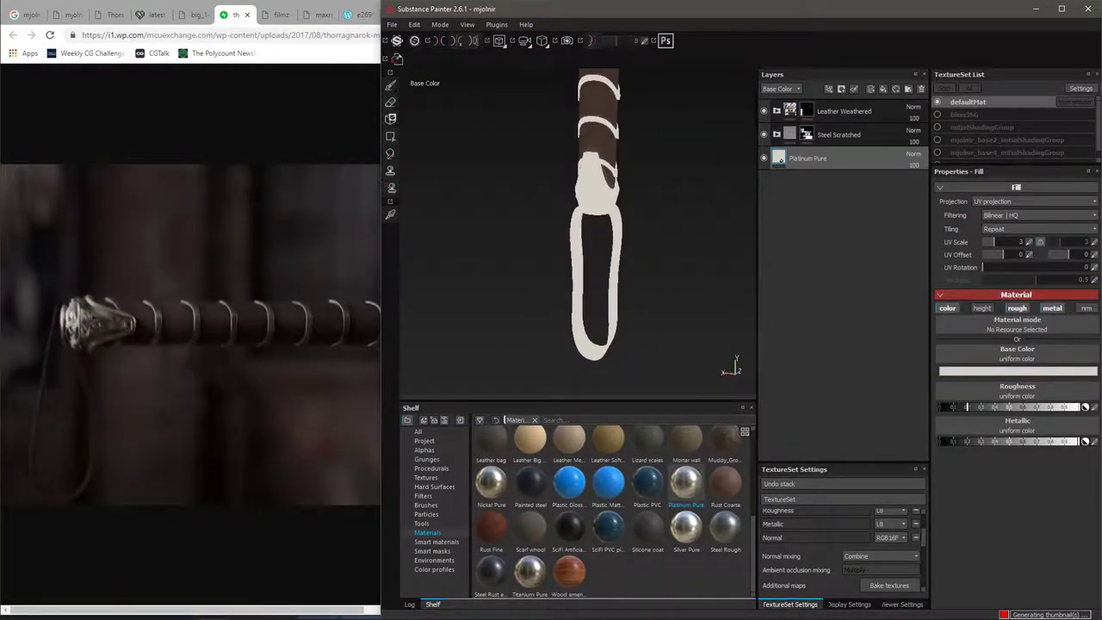
pyautogui.click(436, 542)
pyautogui.moveTo(647, 475); pyautogui.dragTo(840, 112)
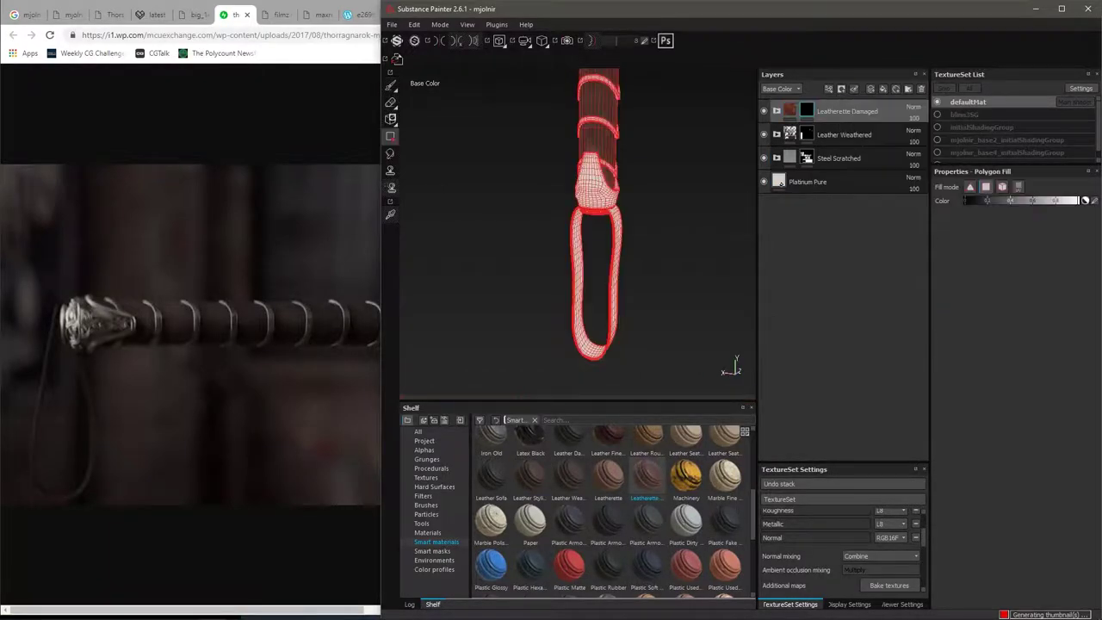
pyautogui.press('m')
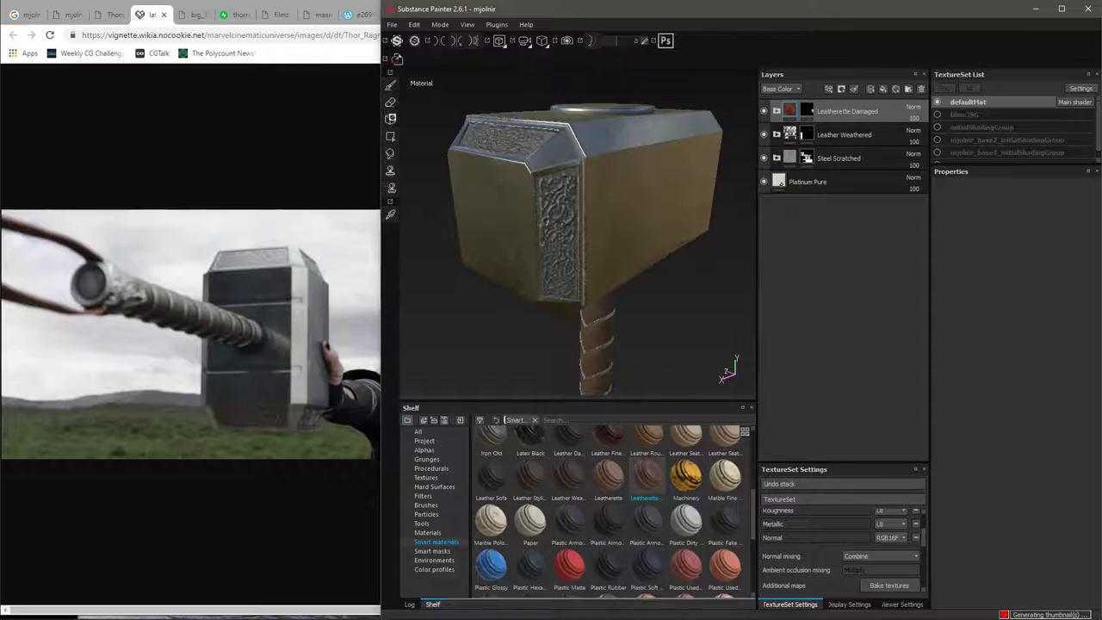
# Lower the steel material's roughness to 0.44.
pyautogui.click(1021, 381)
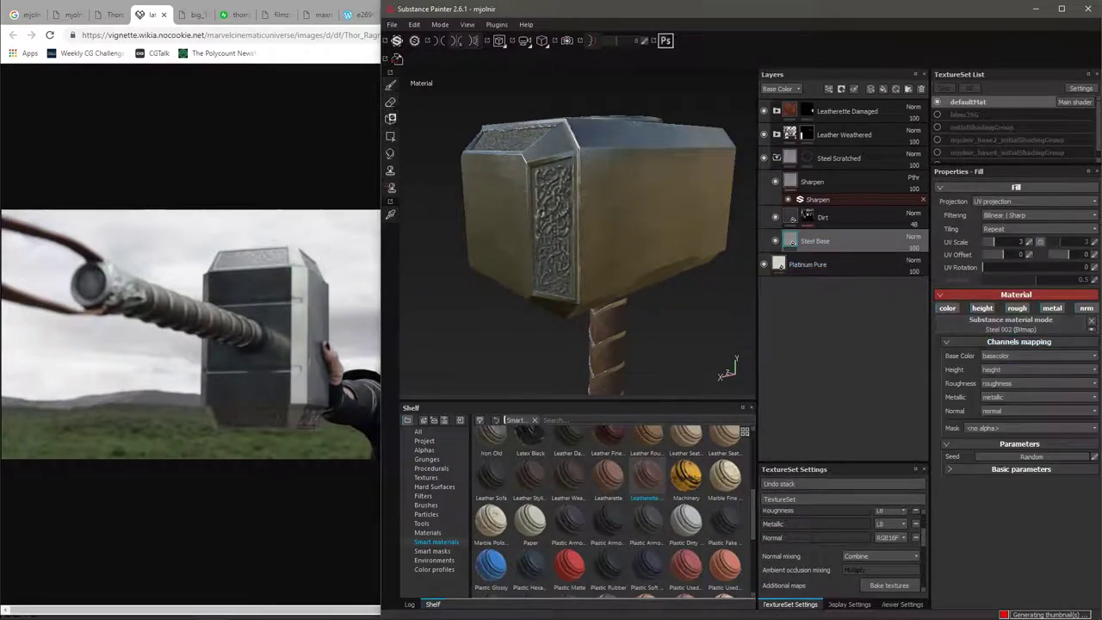
pyautogui.moveTo(1019, 470)
pyautogui.mouseDown()
pyautogui.moveTo(1050, 471)
pyautogui.moveTo(1021, 471)
pyautogui.mouseUp()
pyautogui.moveTo(577, 259)
pyautogui.keyDown('alt'); pyautogui.mouseDown()
pyautogui.moveTo(637, 224)
pyautogui.moveTo(560, 241)
pyautogui.mouseUp(); pyautogui.keyUp('alt')
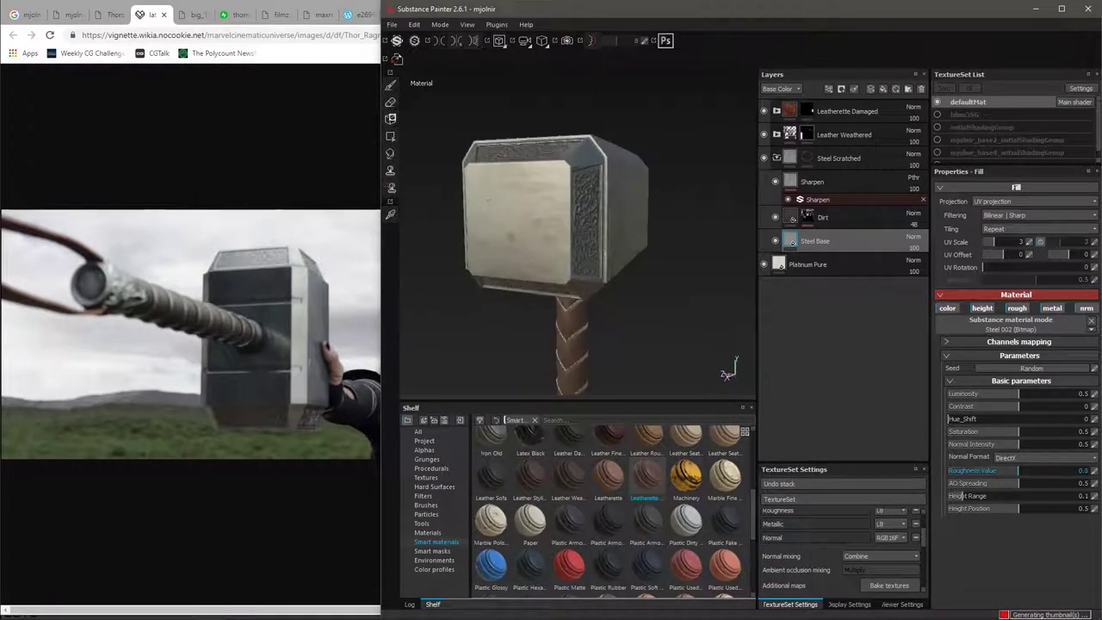
pyautogui.moveTo(1021, 471); pyautogui.dragTo(1010, 471)
pyautogui.keyDown('alt'); pyautogui.moveTo(560, 258); pyautogui.dragTo(603, 258); pyautogui.keyUp('alt')
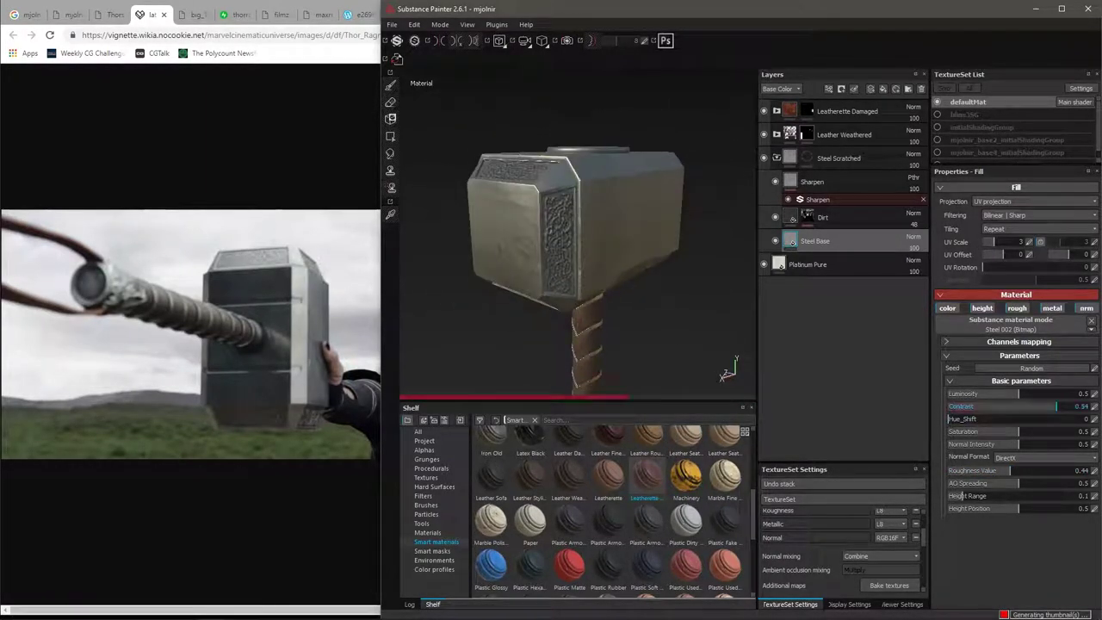
pyautogui.press('c')
# Set steel contrast to -0.03, normal intensity to 0.51 and height position to 0.52.
pyautogui.moveTo(1018, 405); pyautogui.dragTo(998, 406)
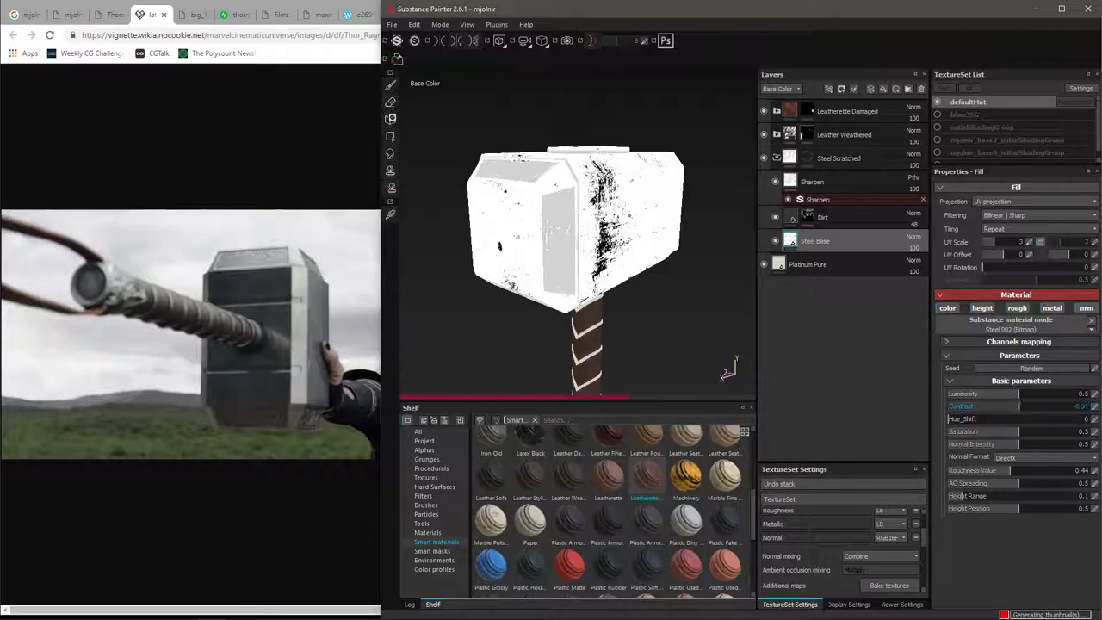
pyautogui.moveTo(1018, 444); pyautogui.dragTo(1063, 445)
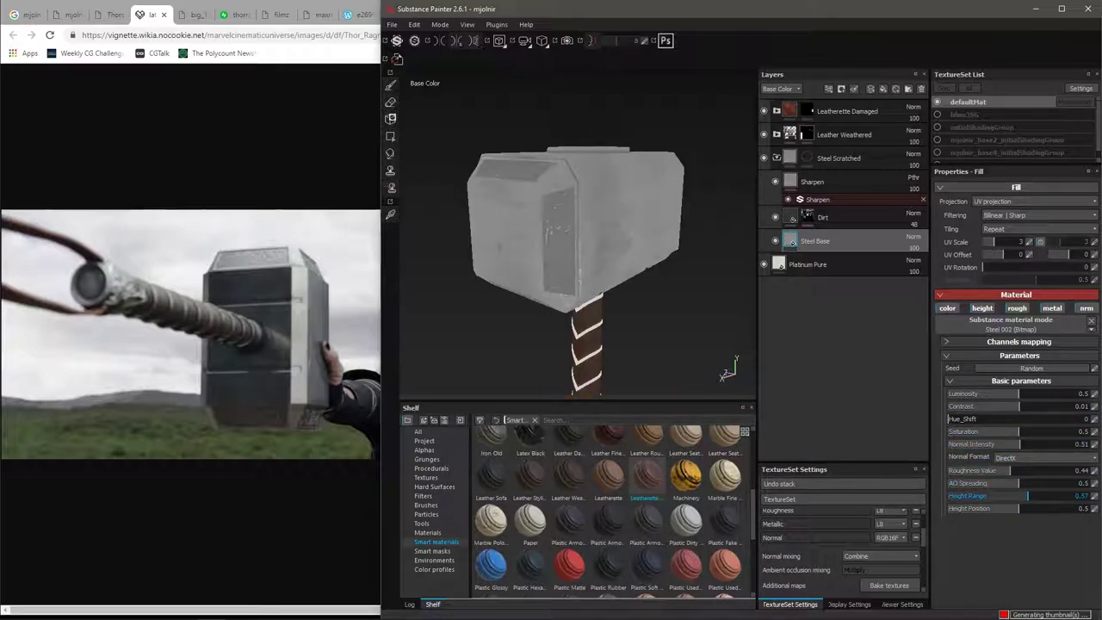
pyautogui.moveTo(1057, 508); pyautogui.dragTo(1021, 508)
pyautogui.press('m')
pyautogui.keyDown('alt'); pyautogui.moveTo(551, 258); pyautogui.dragTo(598, 155); pyautogui.keyUp('alt')
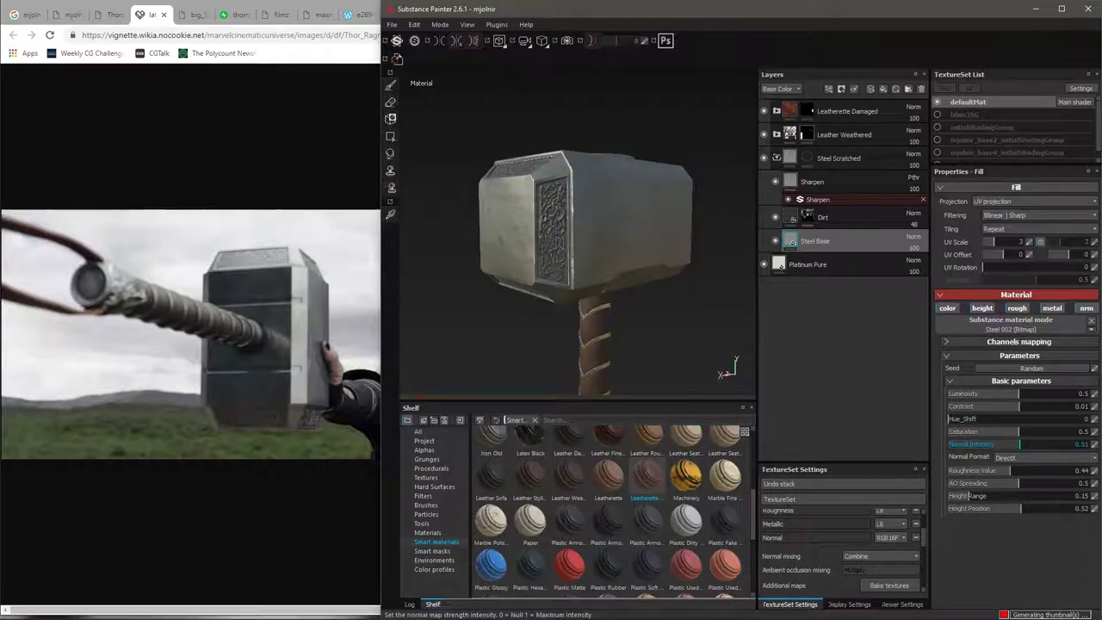
pyautogui.moveTo(971, 444); pyautogui.dragTo(1008, 445)
pyautogui.moveTo(1019, 406); pyautogui.dragTo(1002, 405)
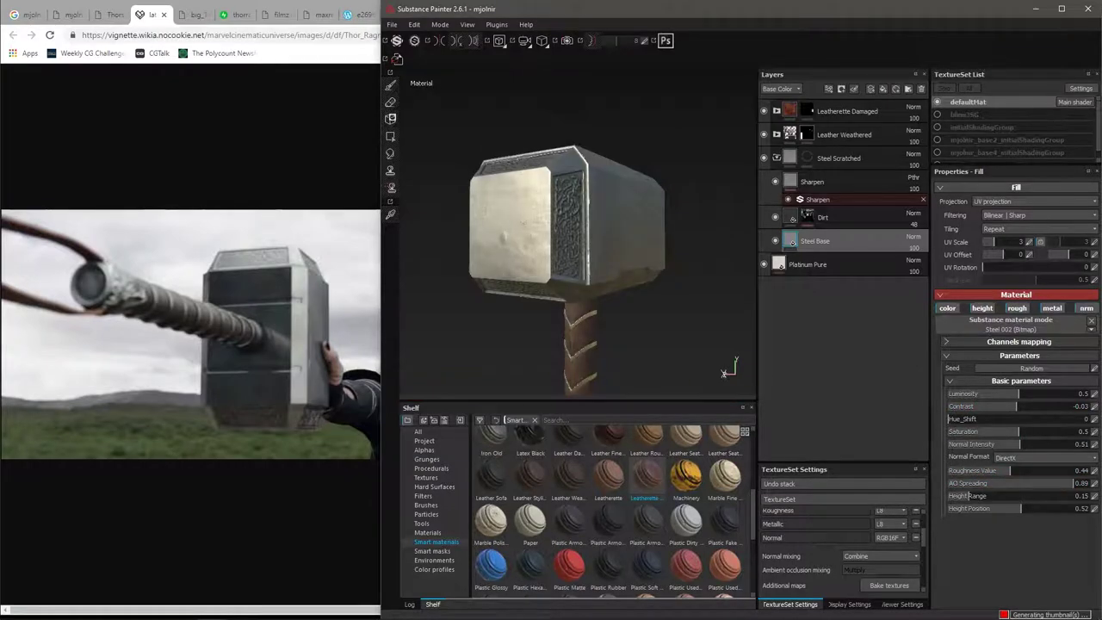
pyautogui.press('c')
pyautogui.scroll(-5, 645, 517)
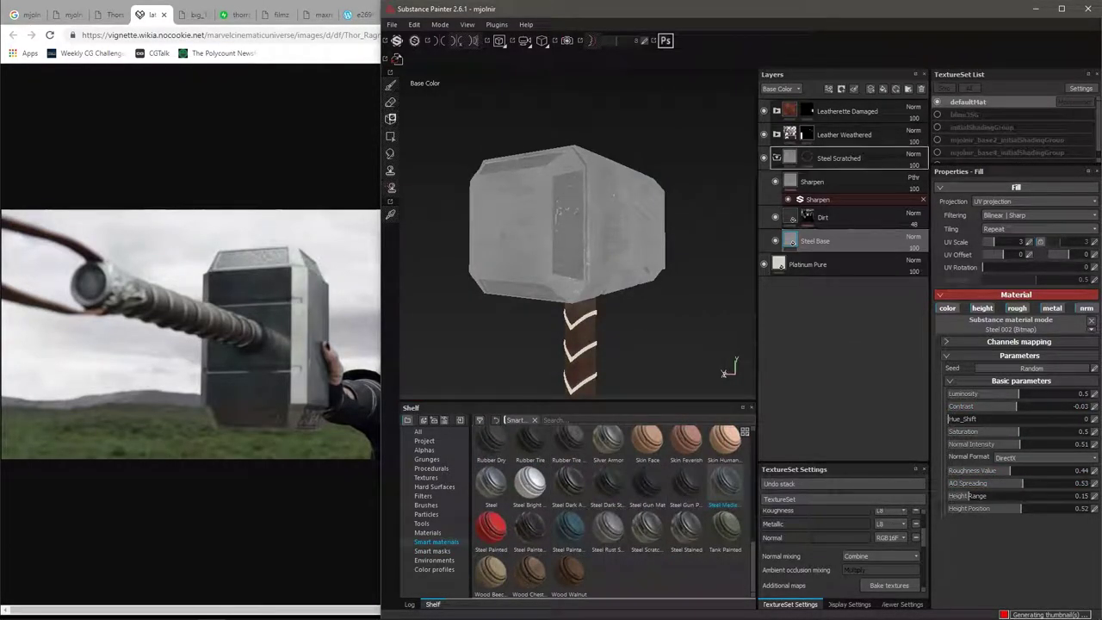
# Add Steel Medieval Stylized above Sharpen inside the Steel Scratched group.
pyautogui.moveTo(723, 485); pyautogui.dragTo(826, 259)
pyautogui.click(432, 551)
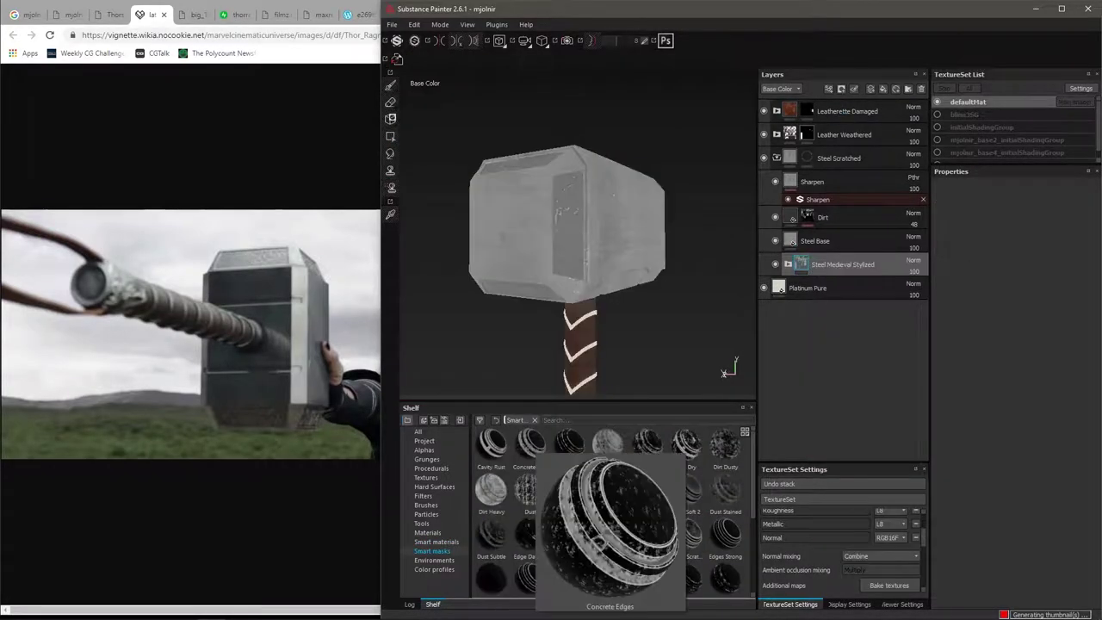
pyautogui.scroll(-5, 607, 516)
pyautogui.moveTo(607, 491); pyautogui.dragTo(839, 265)
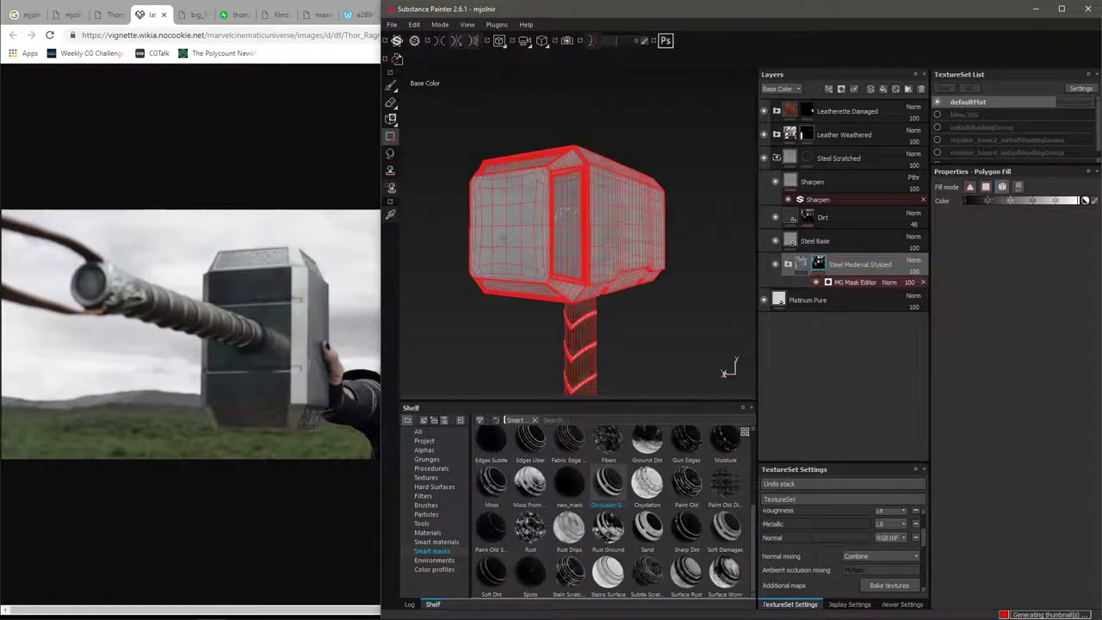
pyautogui.hotkey('ctrl', 'z')
pyautogui.moveTo(842, 173); pyautogui.dragTo(841, 173)
pyautogui.keyDown('alt'); pyautogui.moveTo(569, 259); pyautogui.dragTo(620, 249); pyautogui.keyUp('alt')
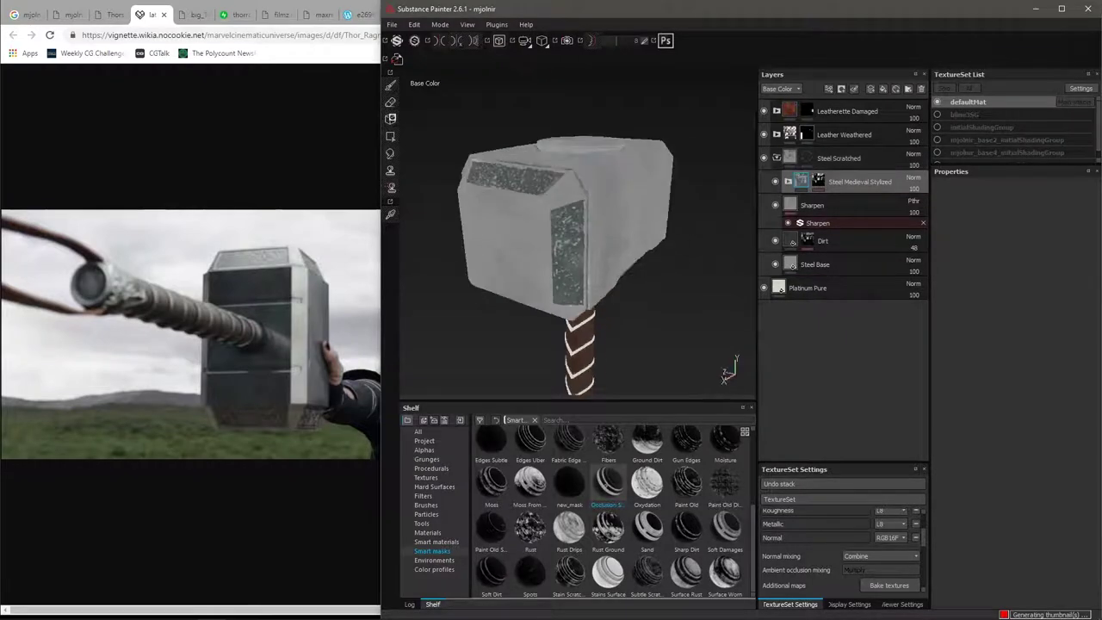
pyautogui.press('m')
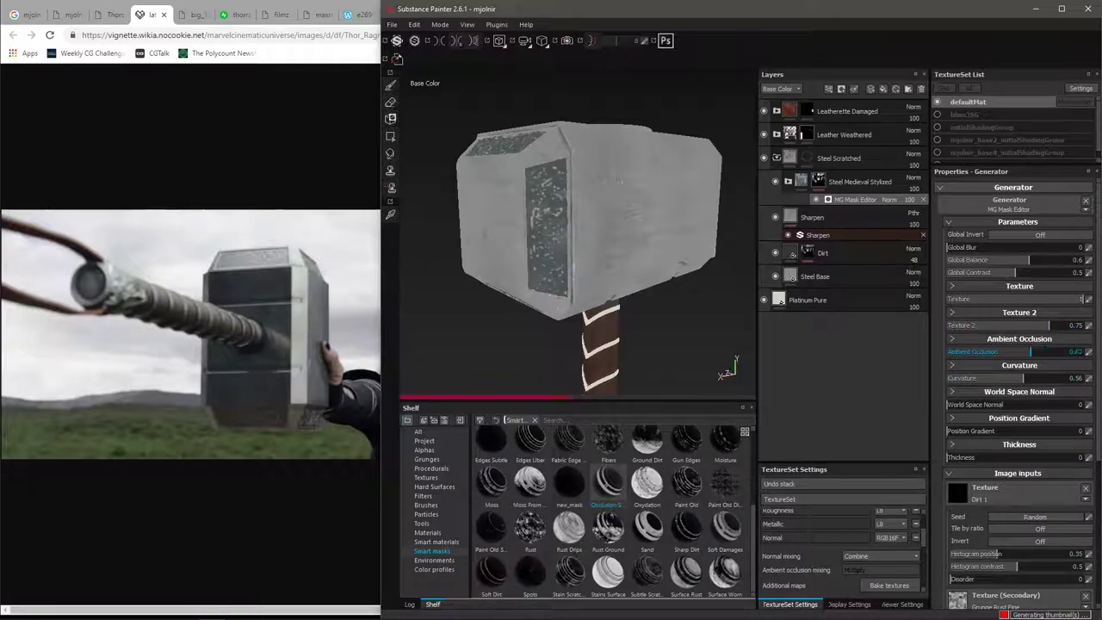
# Raise the mask's Ambient Occlusion influence to 0.6 and add a polygon-fill mask.
pyautogui.moveTo(979, 352); pyautogui.dragTo(1029, 352)
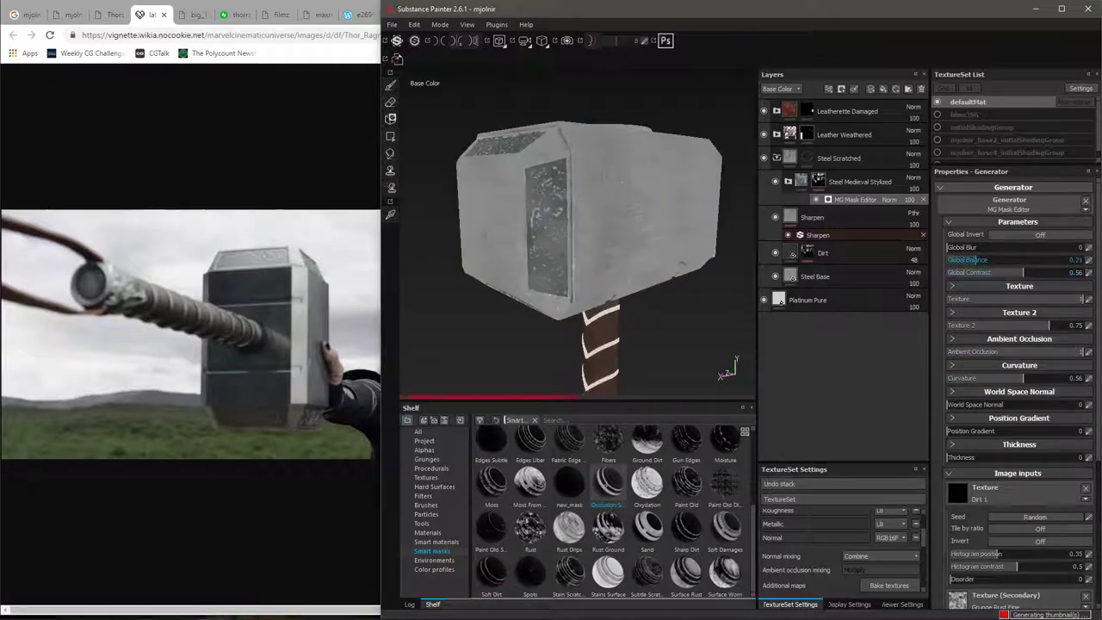
pyautogui.scroll(-3, 1016, 344)
pyautogui.scroll(-2, 1001, 390)
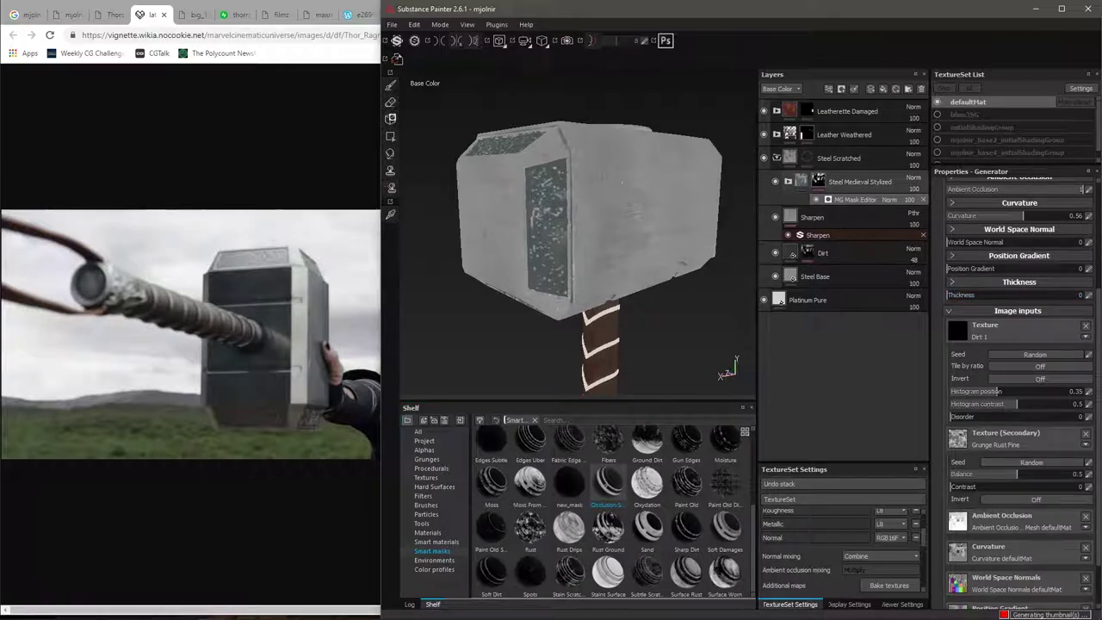
pyautogui.click(390, 136)
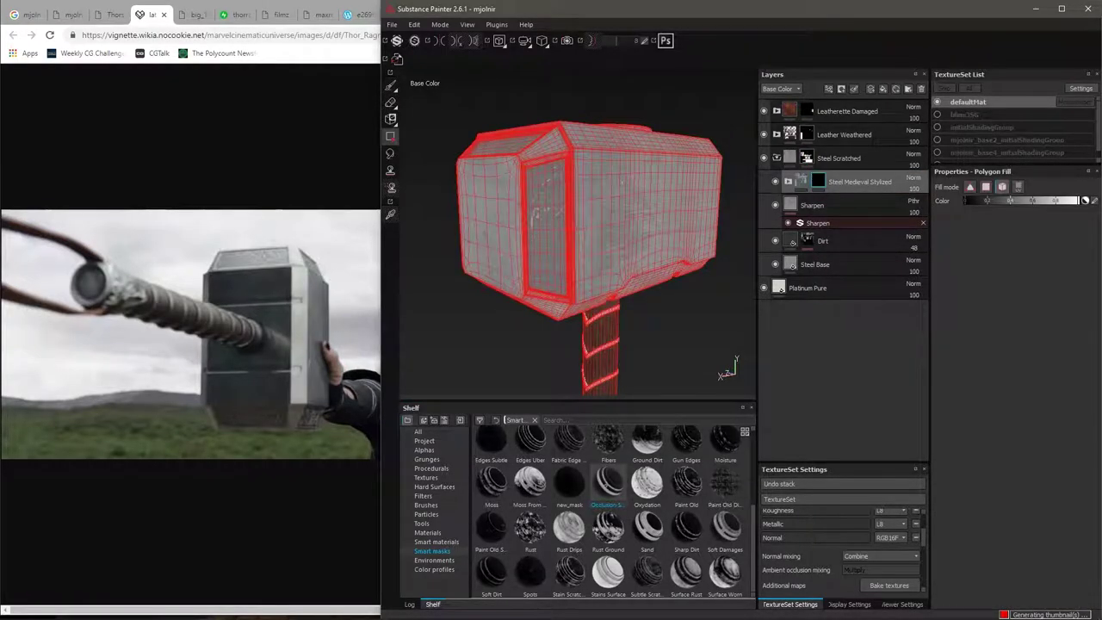
pyautogui.scroll(3, 607, 517)
# Review the mask generator's World Space Normal settings against the full material.
pyautogui.click(788, 181)
pyautogui.press('m')
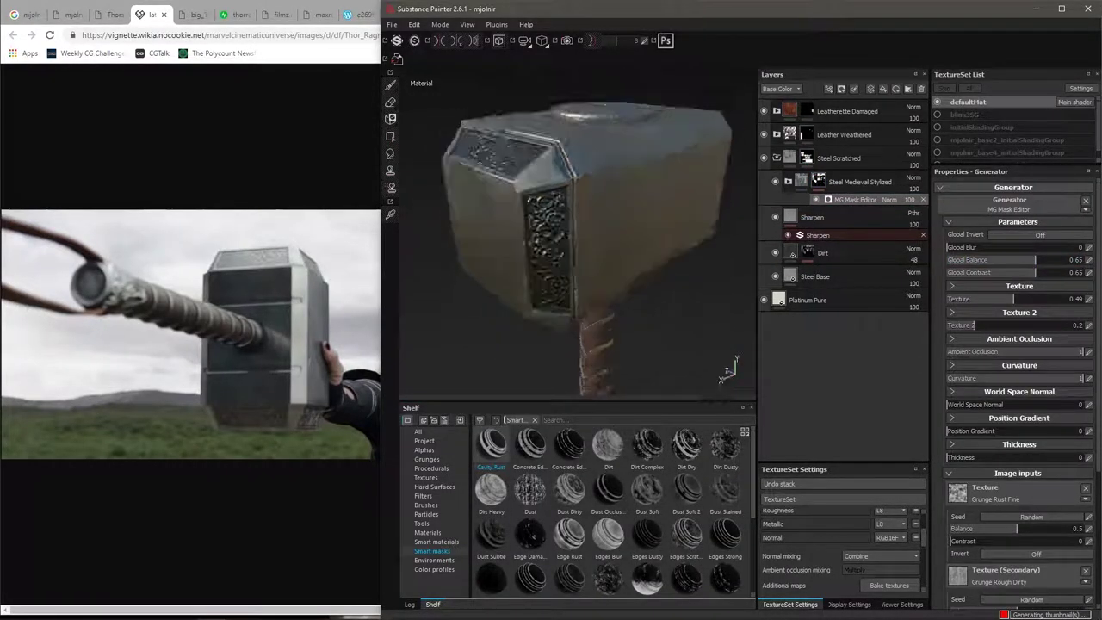
pyautogui.keyDown('alt'); pyautogui.moveTo(603, 258); pyautogui.dragTo(637, 259); pyautogui.keyUp('alt')
pyautogui.press('c')
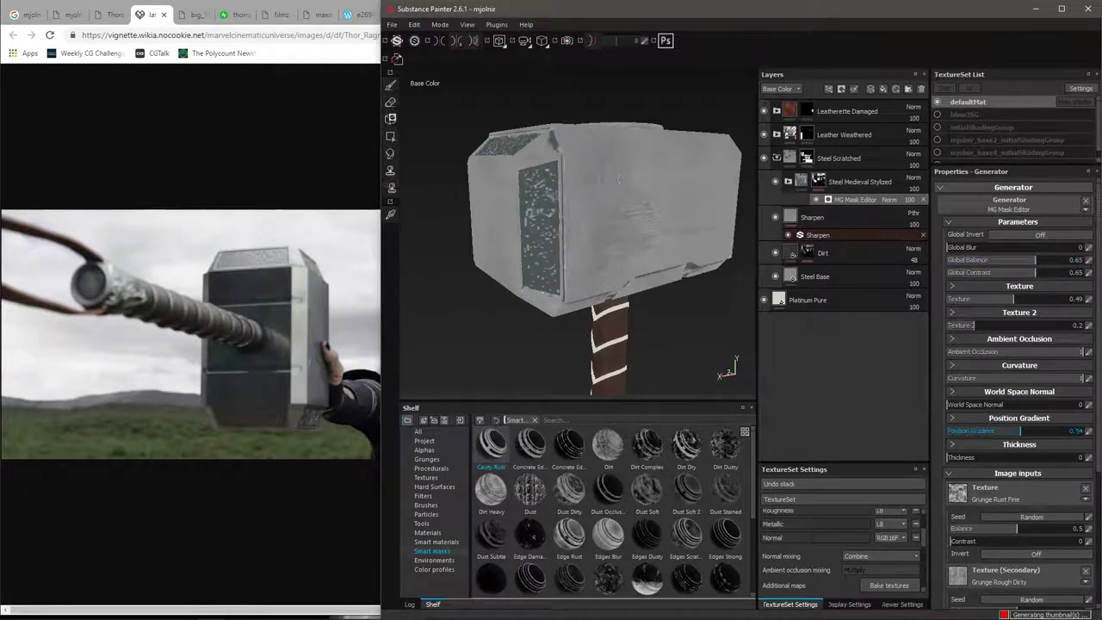
pyautogui.click(1020, 392)
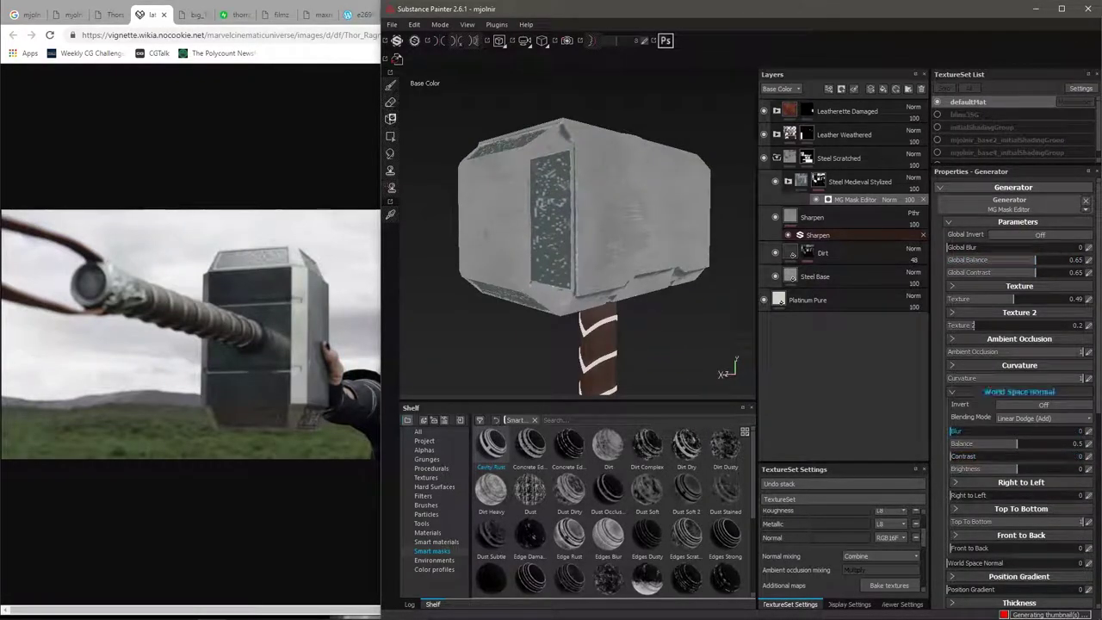
pyautogui.press('m')
pyautogui.click(1019, 392)
pyautogui.press('c')
pyautogui.scroll(-4, 1019, 391)
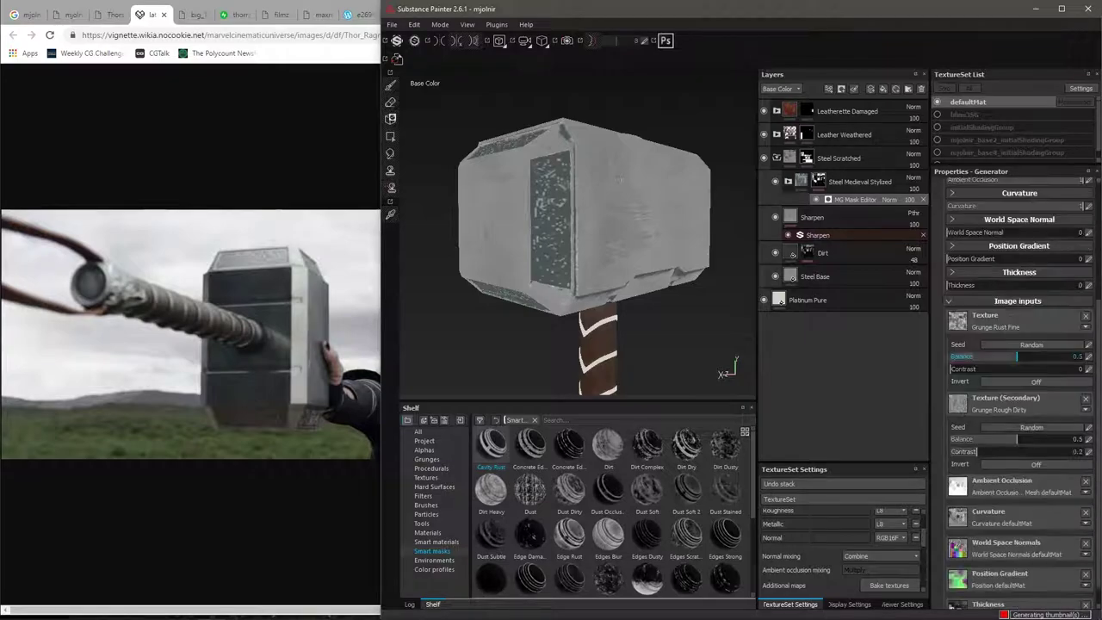
pyautogui.scroll(-1, 969, 544)
# Compare the head with the hammer reference photo and delete Steel Medieval Stylized's mask.
pyautogui.click(112, 14)
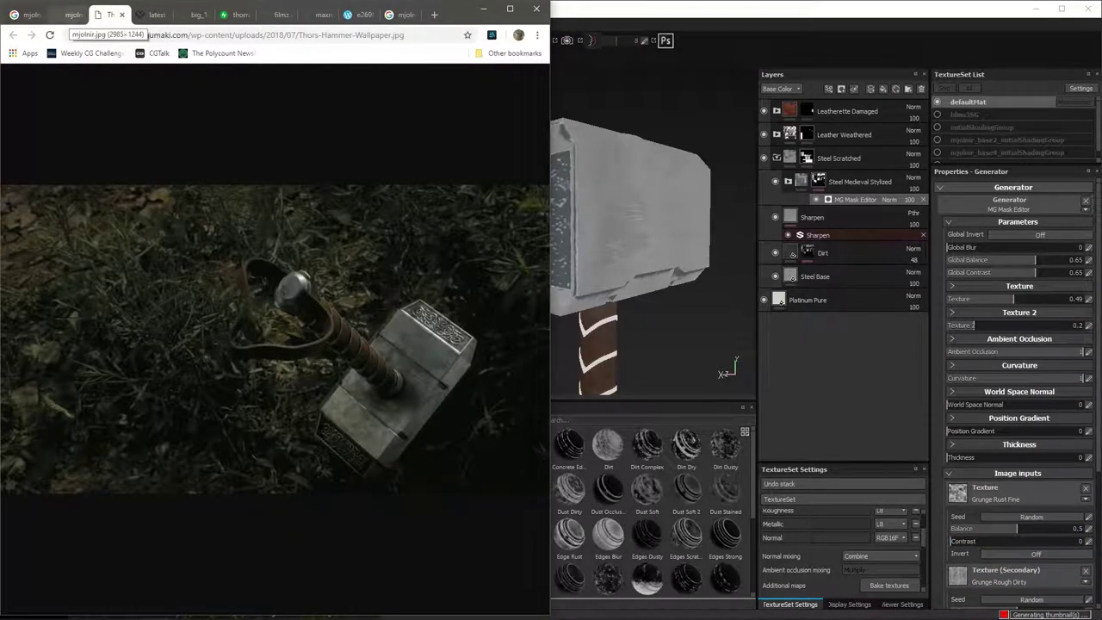
pyautogui.keyDown('alt'); pyautogui.moveTo(602, 215); pyautogui.dragTo(528, 181); pyautogui.keyUp('alt')
pyautogui.press('m')
pyautogui.scroll(-3, 530, 181)
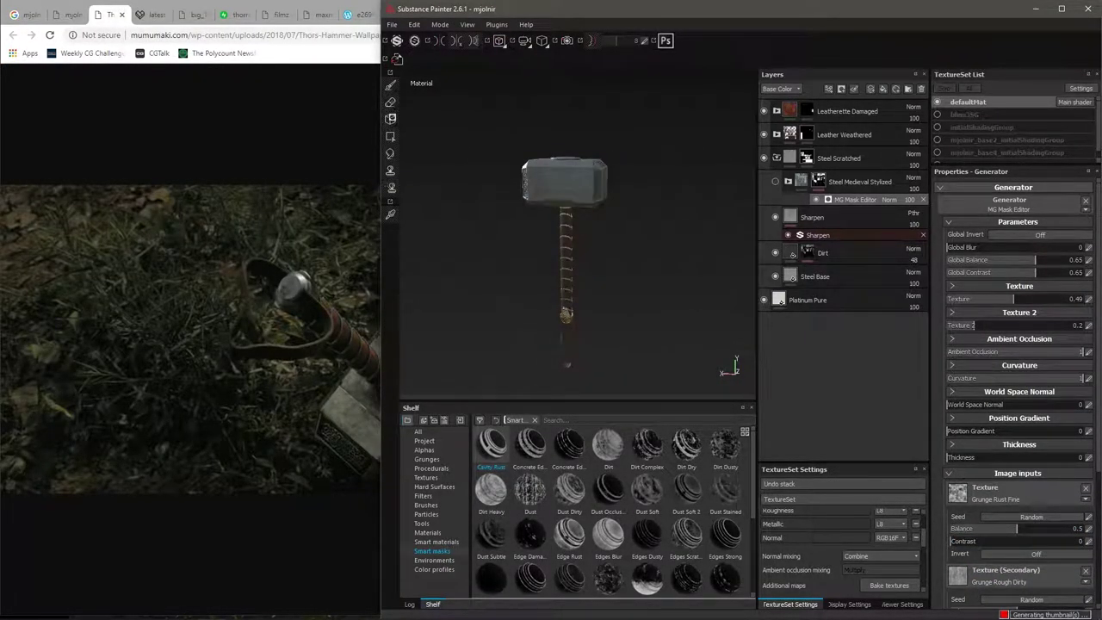
pyautogui.scroll(5, 563, 259)
pyautogui.keyDown('alt'); pyautogui.moveTo(560, 224); pyautogui.dragTo(620, 215); pyautogui.keyUp('alt')
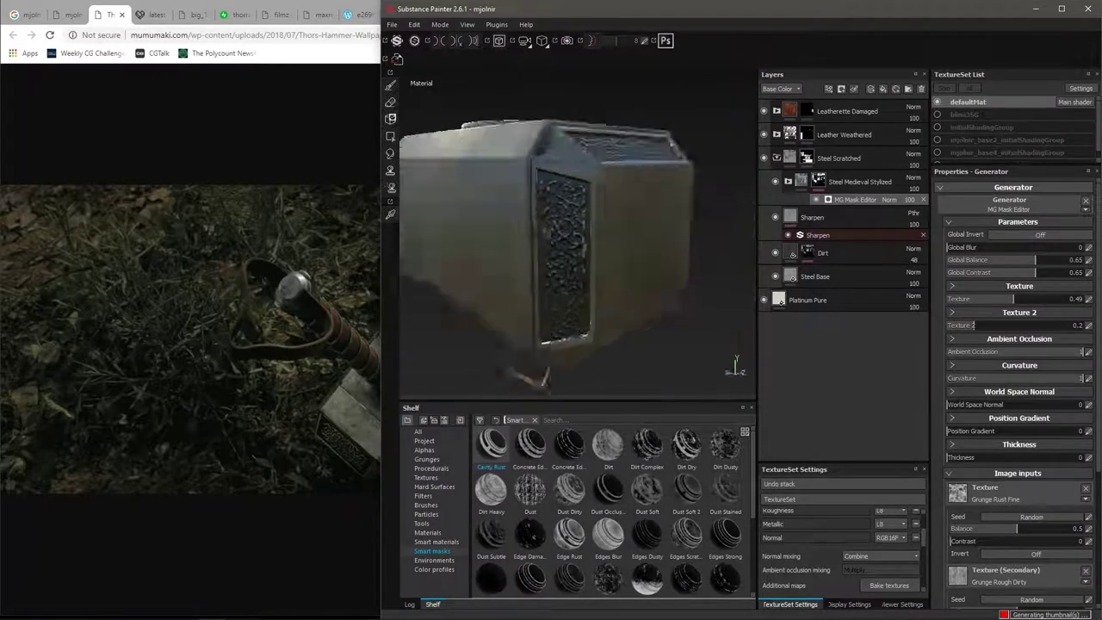
pyautogui.press('4')
pyautogui.rightClick(818, 181)
pyautogui.click(852, 289)
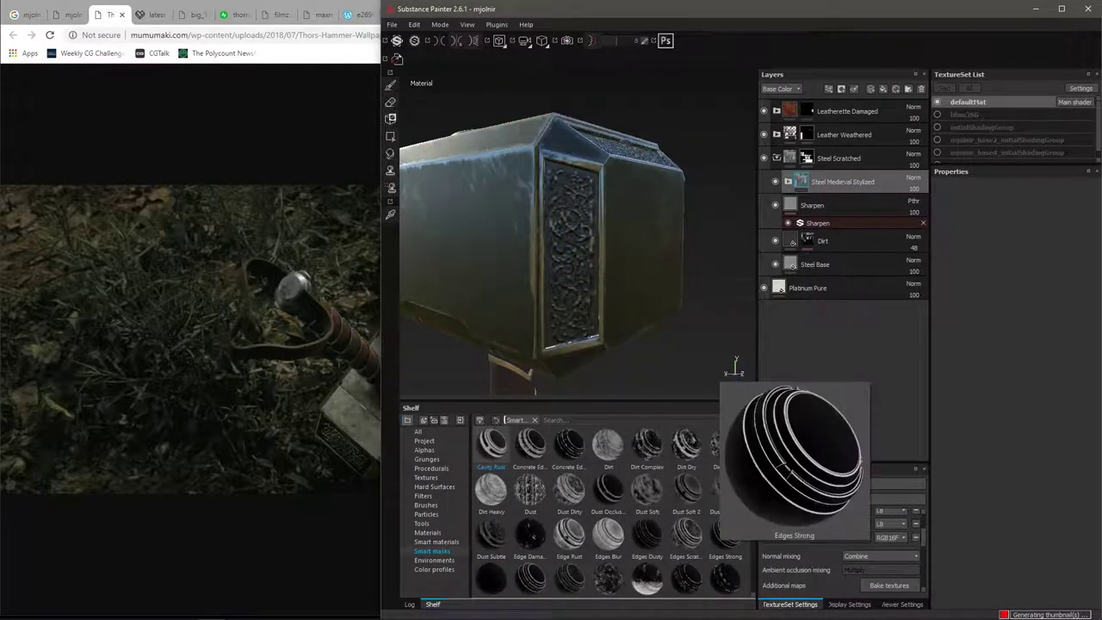
pyautogui.scroll(-3, 607, 482)
pyautogui.scroll(3, 517, 465)
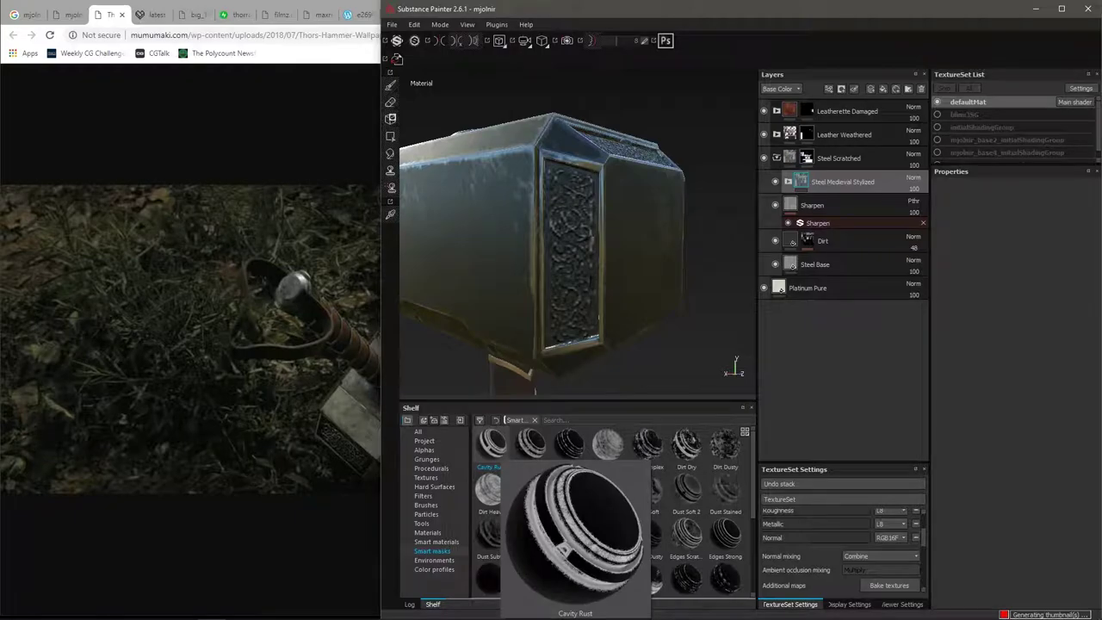
# Mask Steel Medieval Stylized with Cavity Rust and raise edge wear level to 0.92 with more contrast.
pyautogui.moveTo(493, 443); pyautogui.dragTo(818, 182)
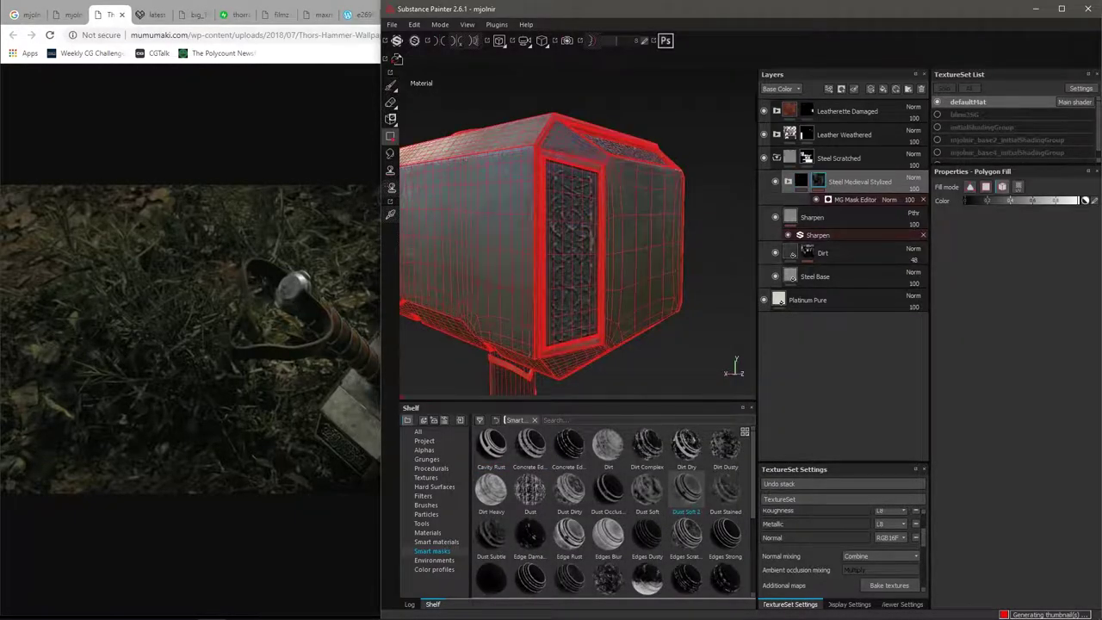
pyautogui.press('f')
pyautogui.press('4')
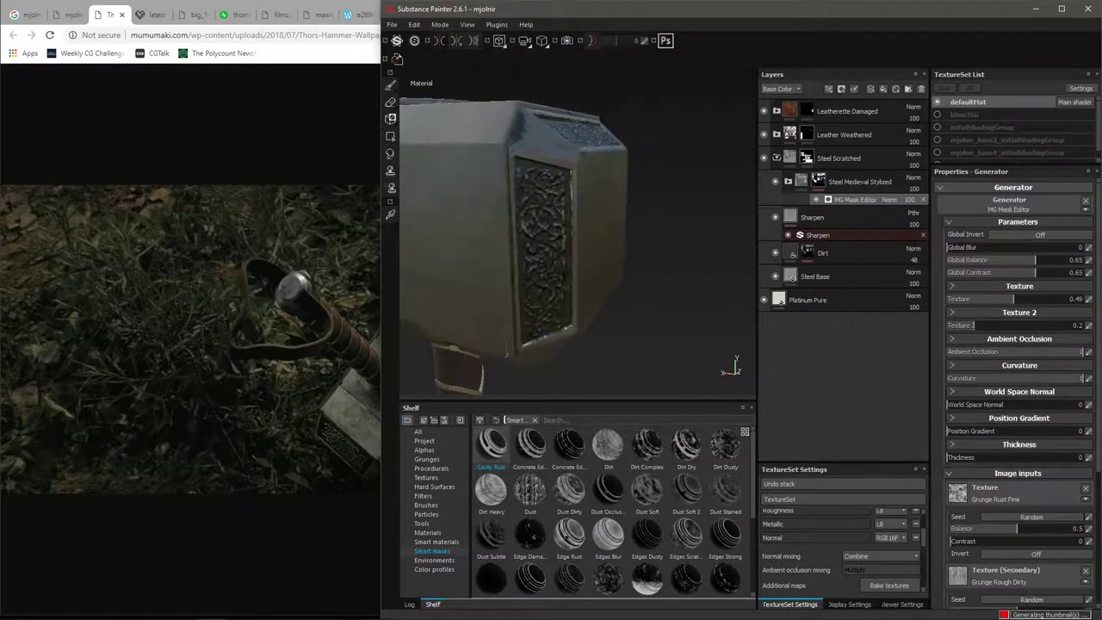
pyautogui.click(827, 252)
pyautogui.click(831, 270)
pyautogui.press('c')
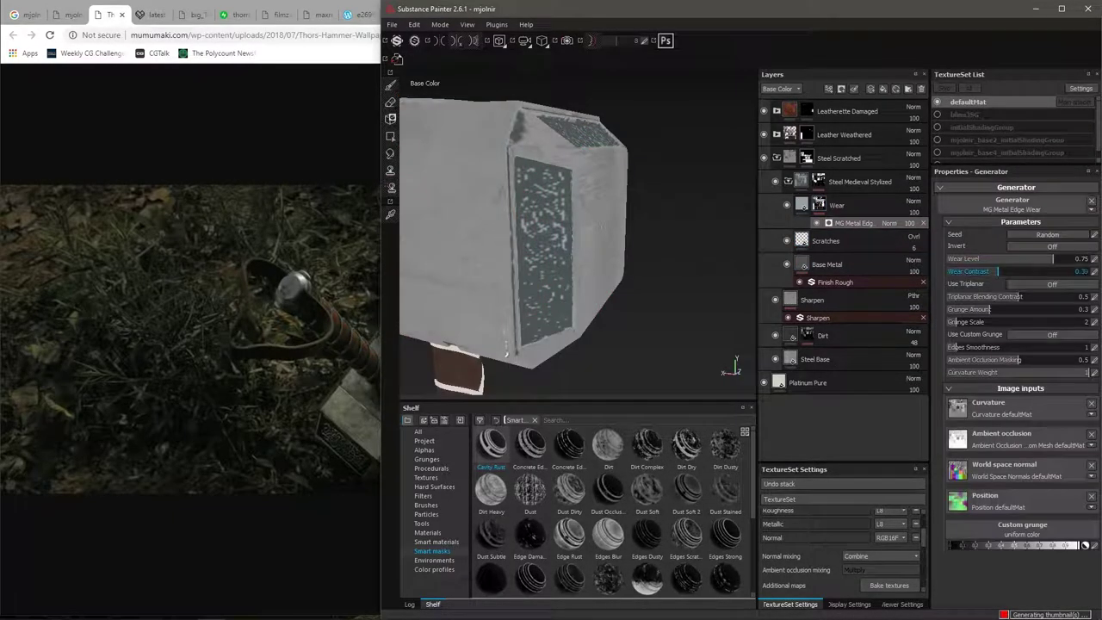
pyautogui.moveTo(998, 272); pyautogui.dragTo(1076, 258)
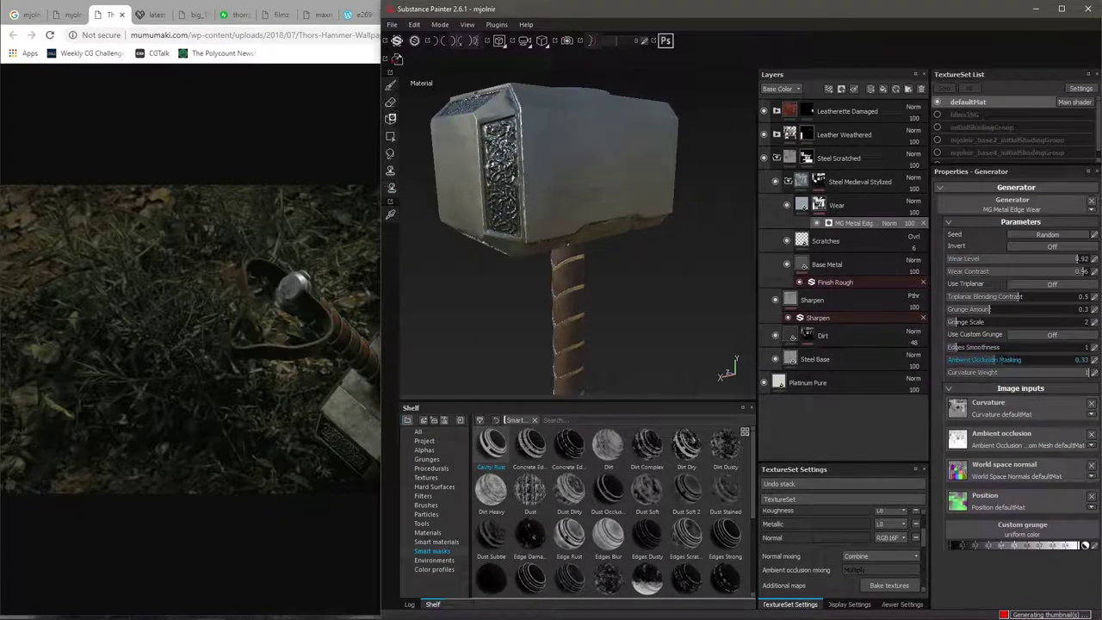
# Delete the Steel Medieval Stylized folder and add Steel Rust and Wear above Sharpen.
pyautogui.click(856, 182)
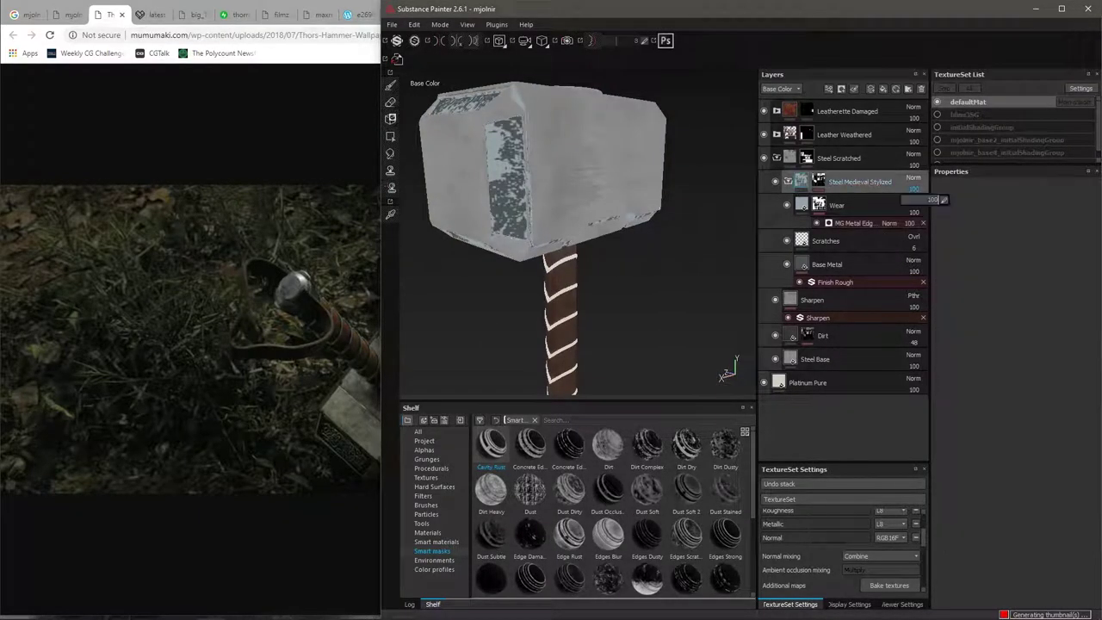
pyautogui.press('Delete')
pyautogui.click(437, 542)
pyautogui.click(427, 532)
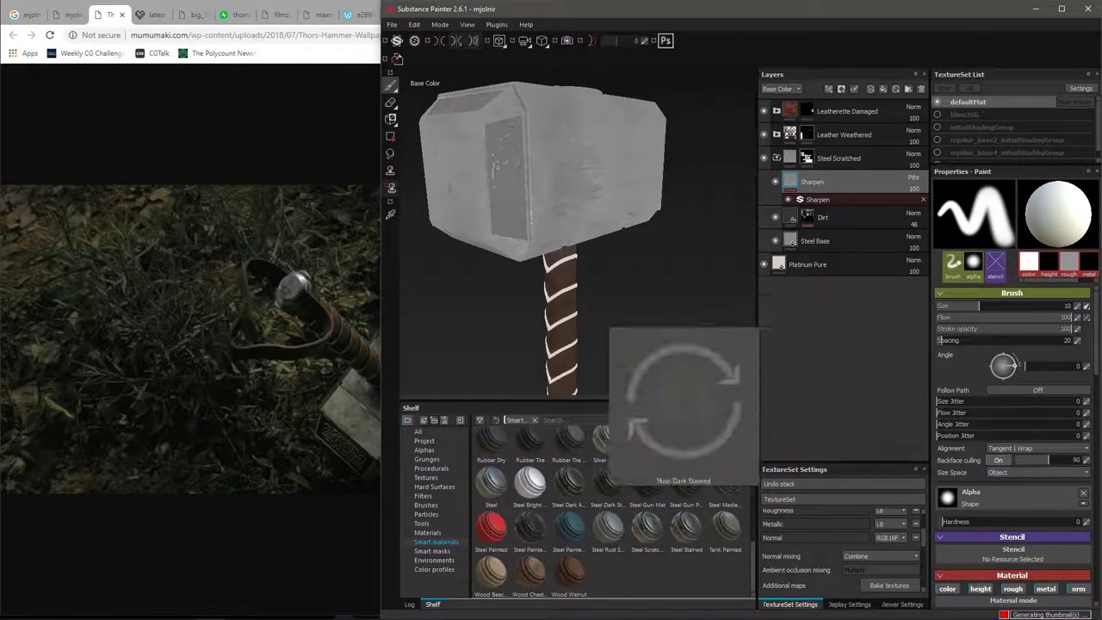
pyautogui.moveTo(491, 572); pyautogui.dragTo(848, 177)
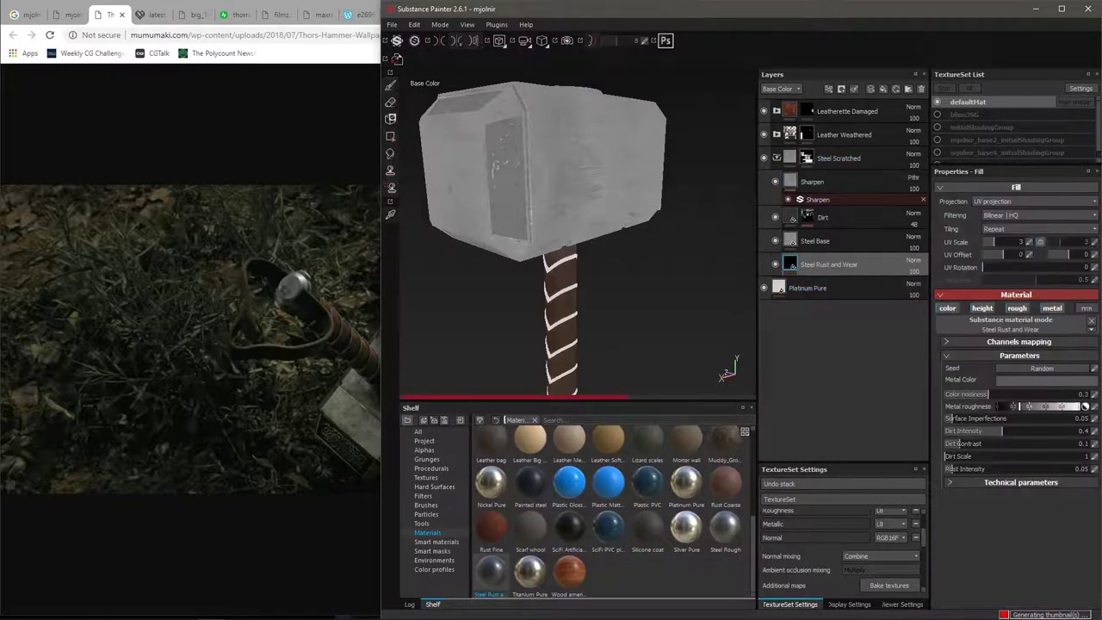
# Mask Steel Rust and Wear with Soft Dirt, raising dirt contrast to 0.68.
pyautogui.click(436, 551)
pyautogui.press('4')
pyautogui.click(844, 199)
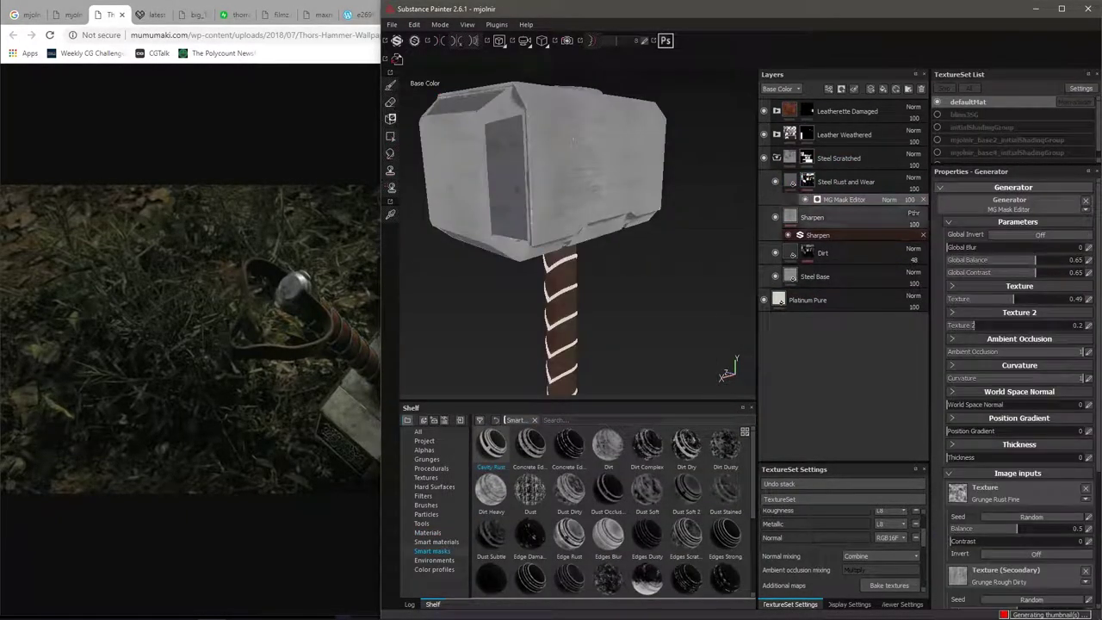
pyautogui.scroll(-3, 686, 551)
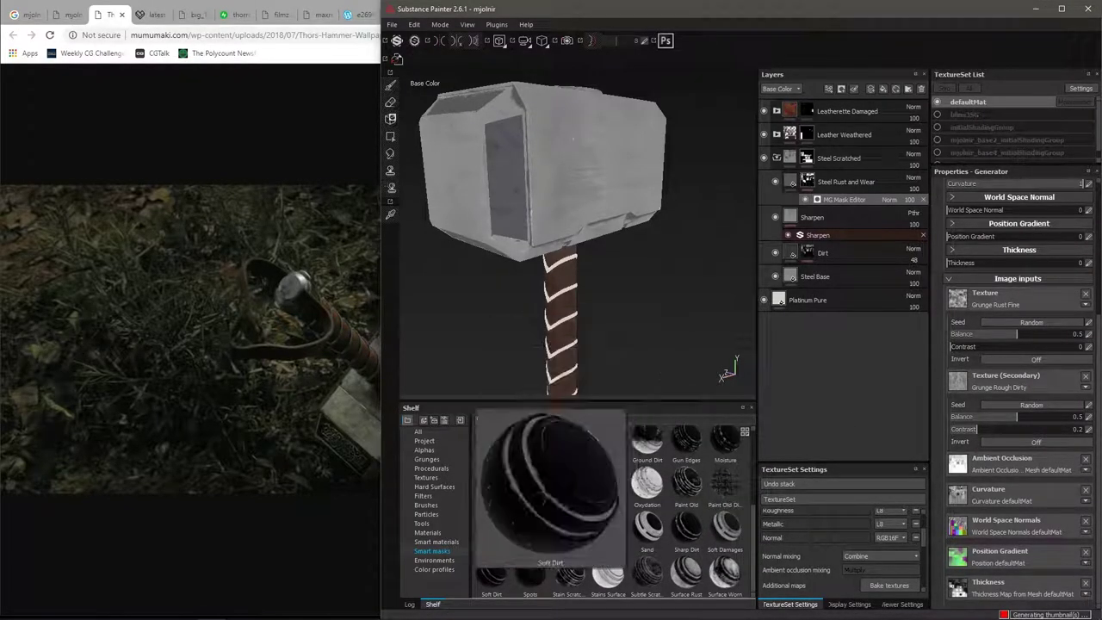
pyautogui.moveTo(491, 573); pyautogui.dragTo(844, 181)
pyautogui.keyDown('alt'); pyautogui.moveTo(565, 234); pyautogui.dragTo(654, 222); pyautogui.keyUp('alt')
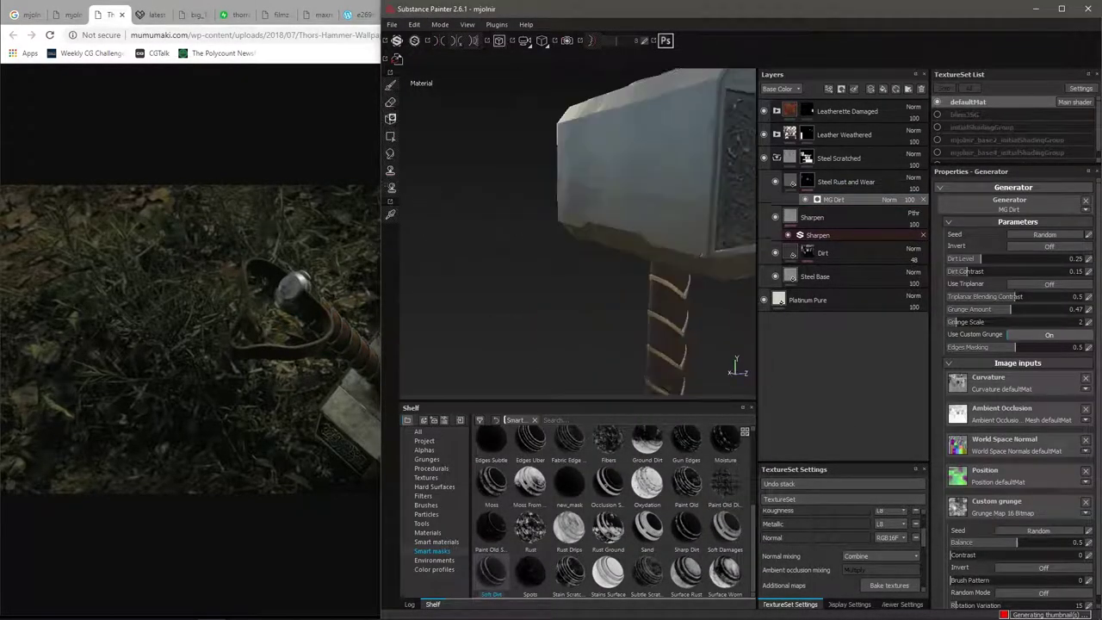
pyautogui.press('c')
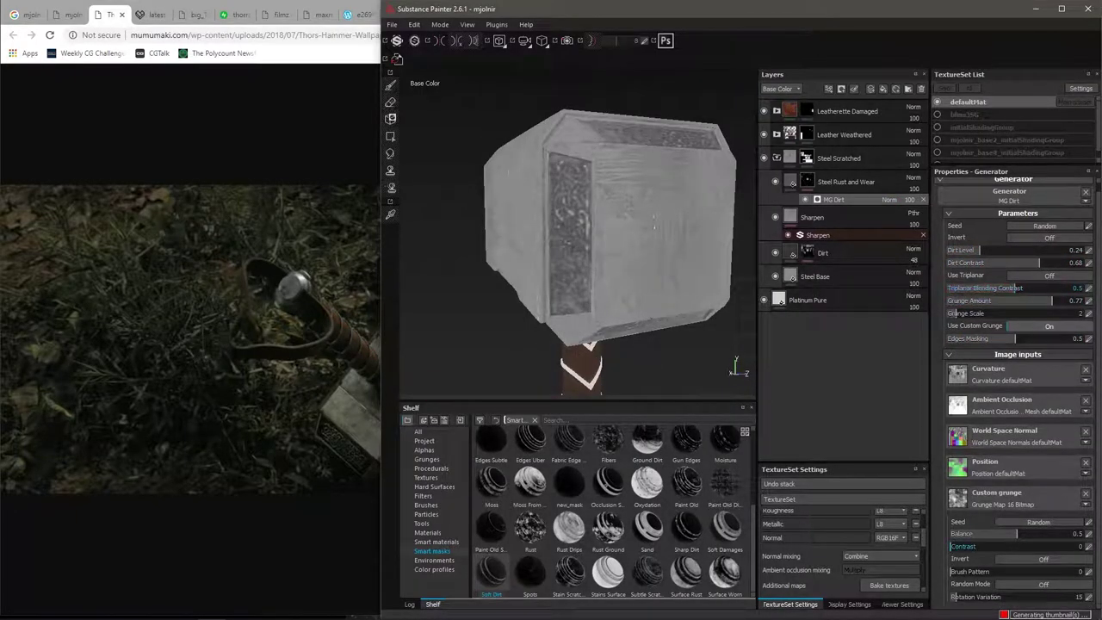
pyautogui.press('m')
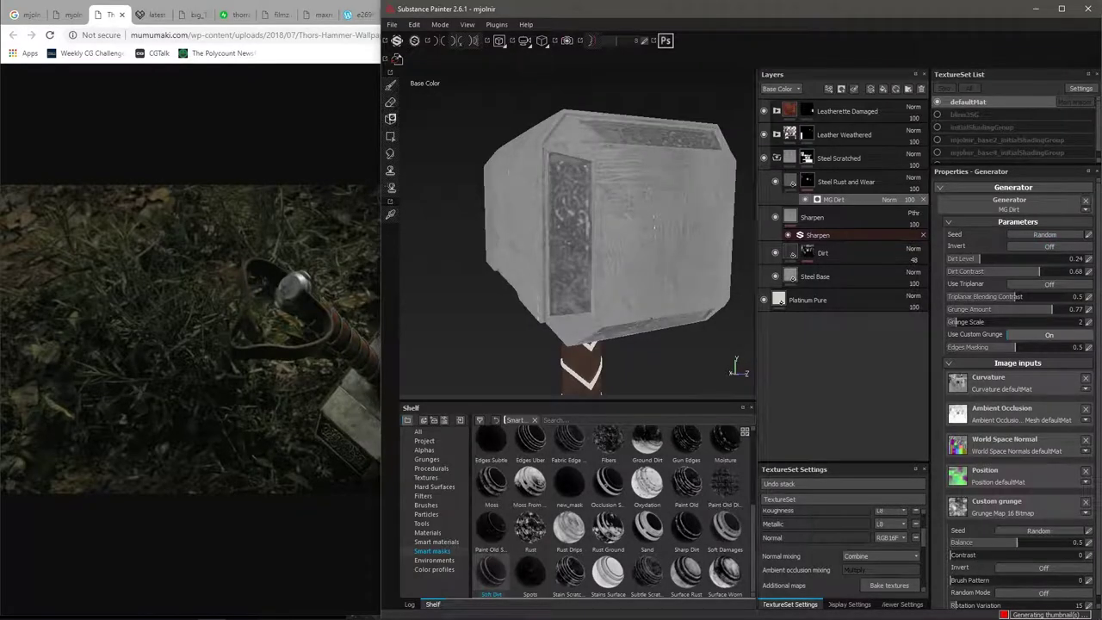
pyautogui.moveTo(655, 224)
pyautogui.keyDown('alt'); pyautogui.mouseDown()
pyautogui.moveTo(551, 241)
pyautogui.moveTo(603, 232)
pyautogui.mouseUp(); pyautogui.keyUp('alt')
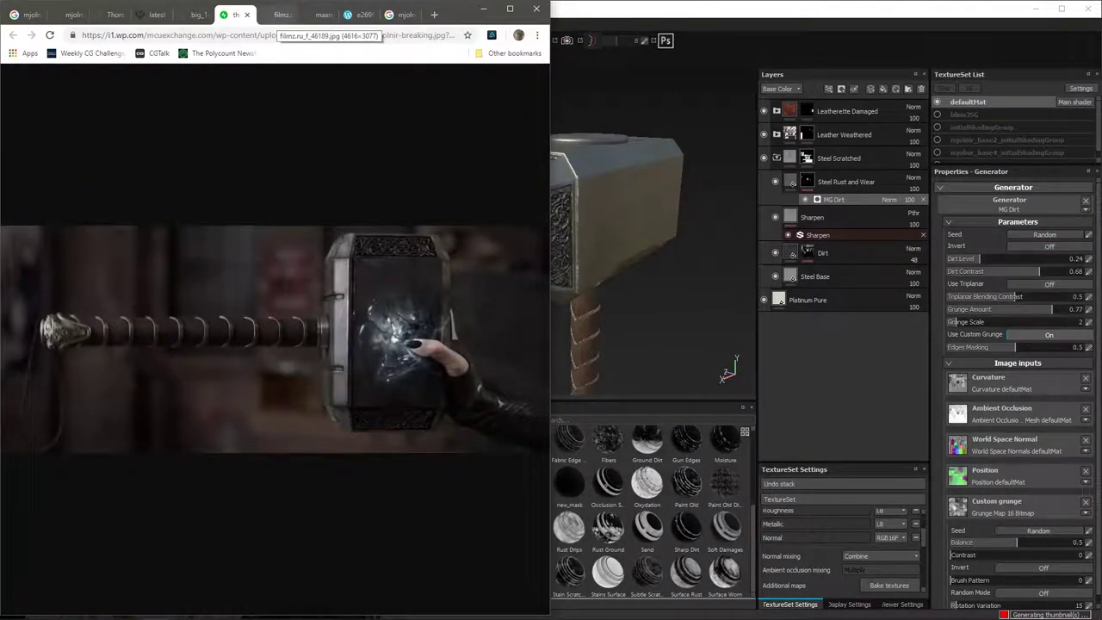
pyautogui.hotkey('ctrl', 'shift', 'Tab')
pyautogui.hotkey('ctrl', 'shift', 'Tab')
pyautogui.hotkey('ctrl', 'shift', 'Tab')
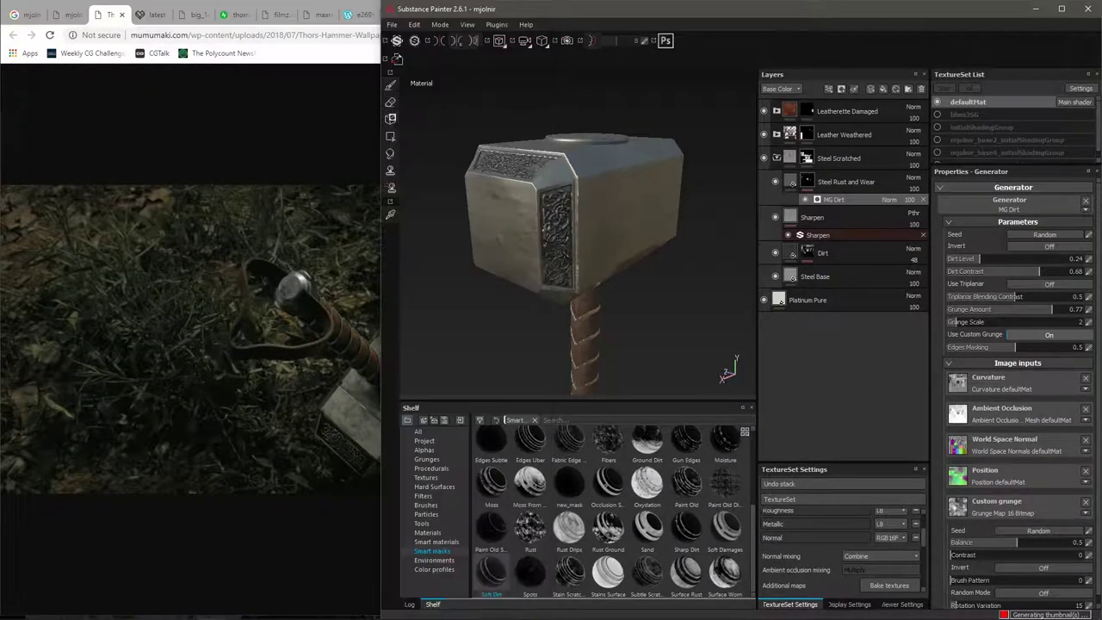
# Drop Soft Damages onto the Steel Rust and Wear mask, adding an MG Mask Editor.
pyautogui.press('f')
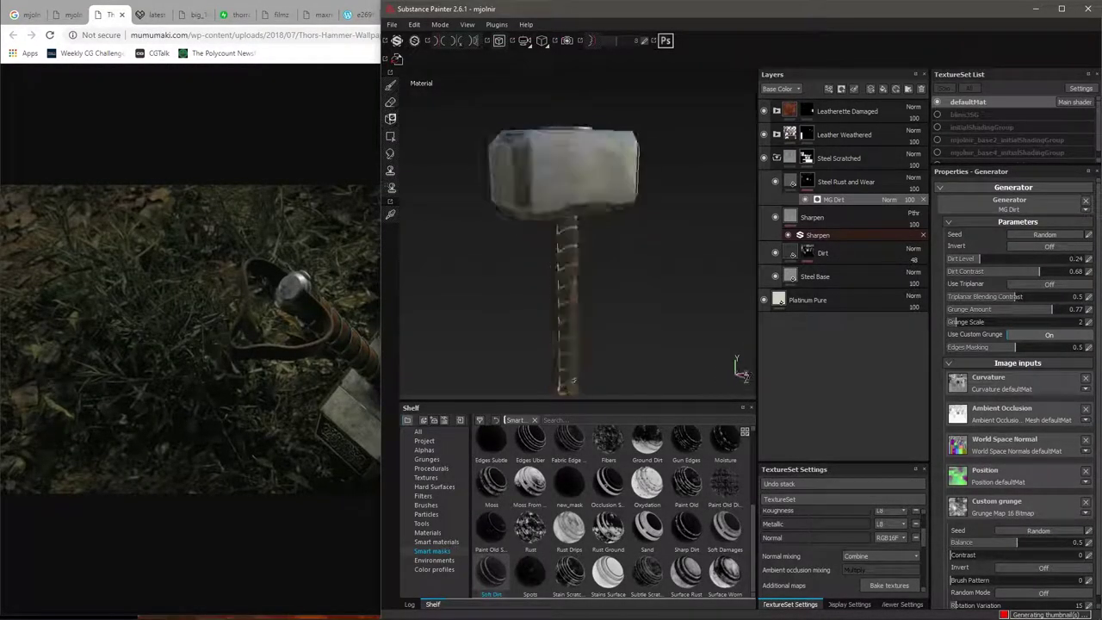
pyautogui.keyDown('alt'); pyautogui.moveTo(572, 379); pyautogui.dragTo(620, 344); pyautogui.keyUp('alt')
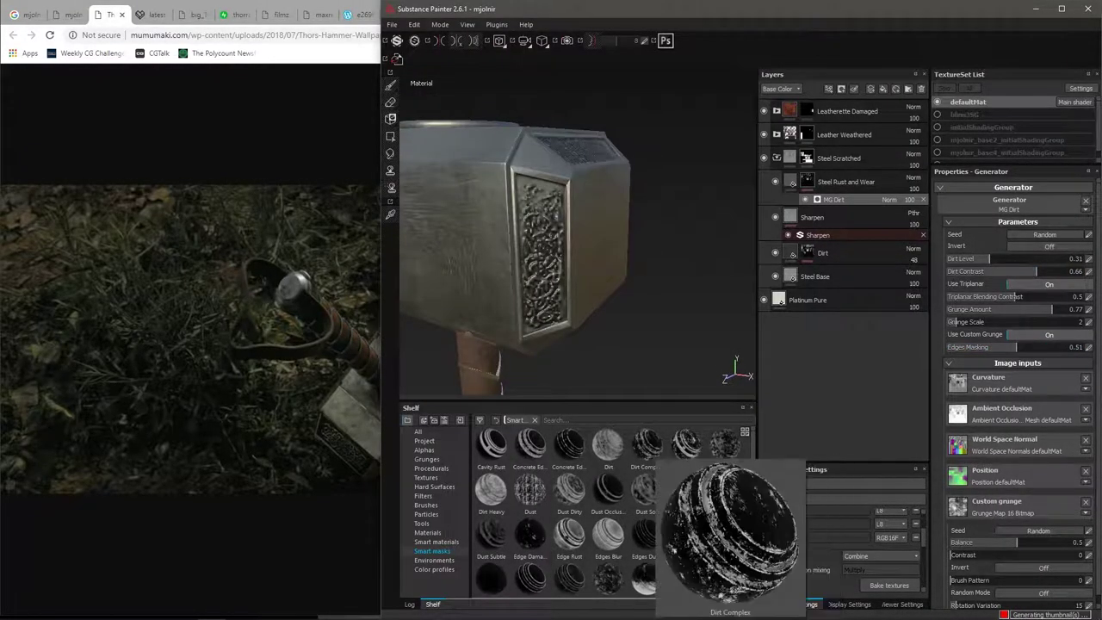
pyautogui.scroll(-3, 608, 499)
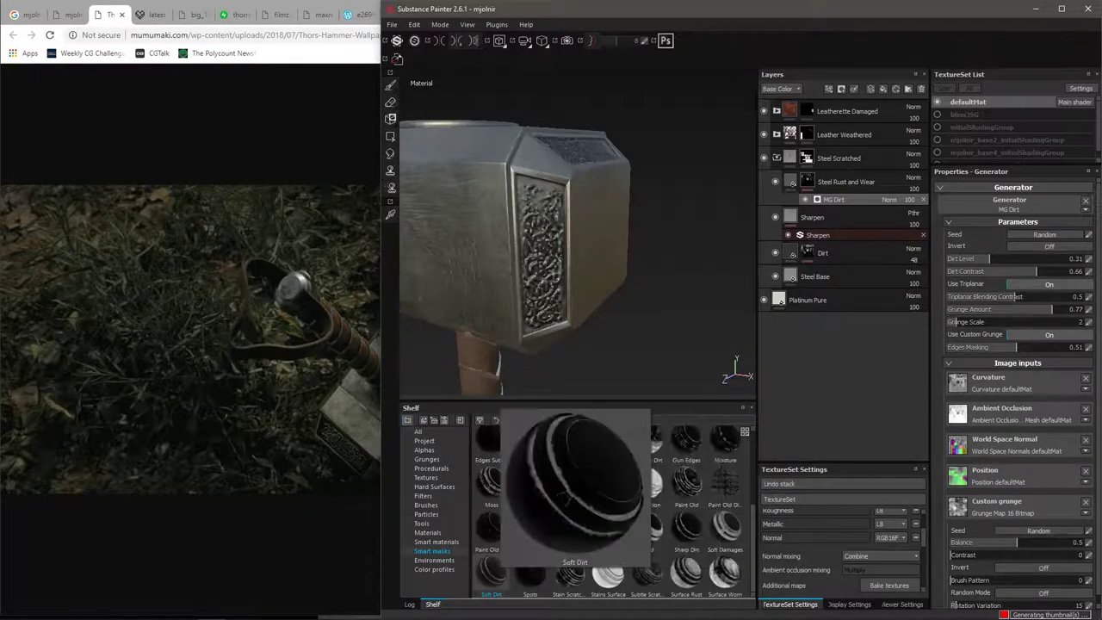
pyautogui.moveTo(725, 534); pyautogui.dragTo(844, 182)
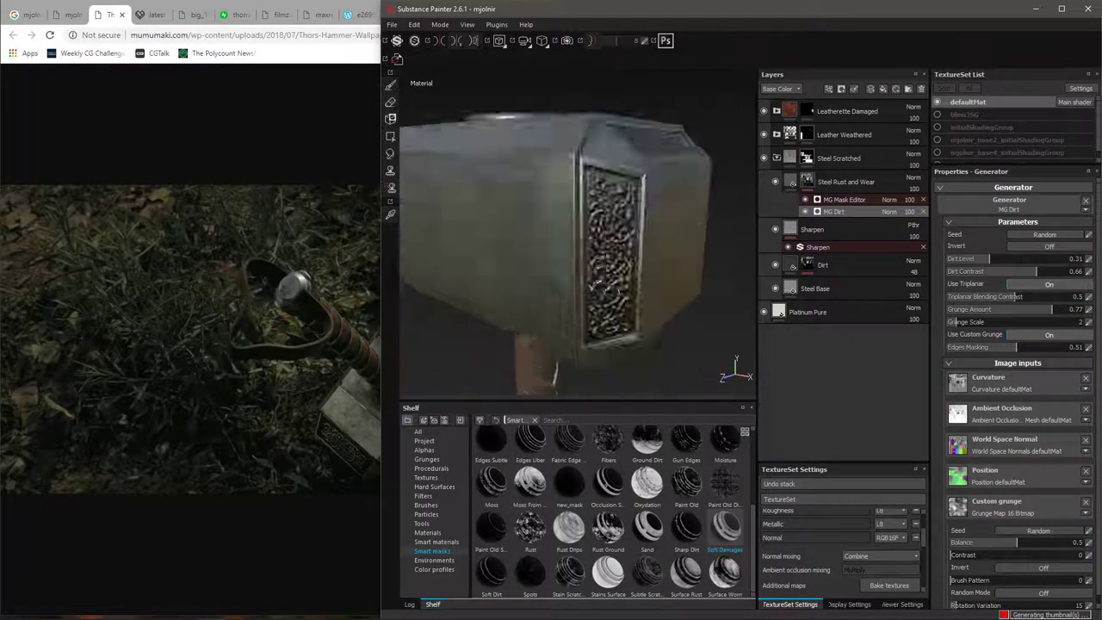
# Compare base colour and full material previews while refining the MG Mask Editor.
pyautogui.press('c')
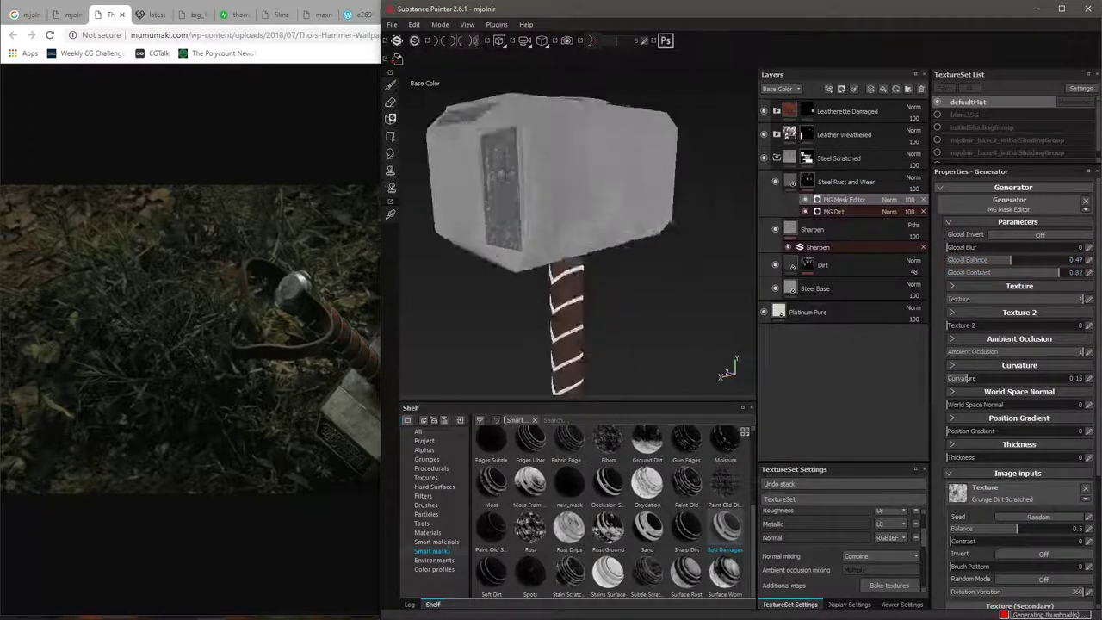
pyautogui.press('m')
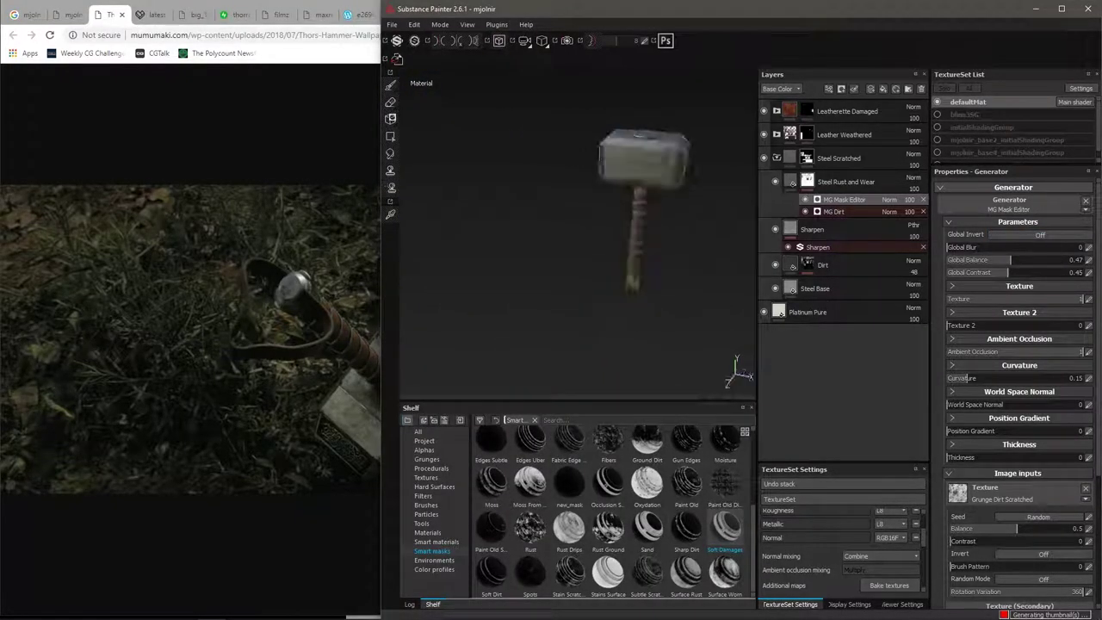
pyautogui.scroll(-2, 1016, 344)
pyautogui.press('m')
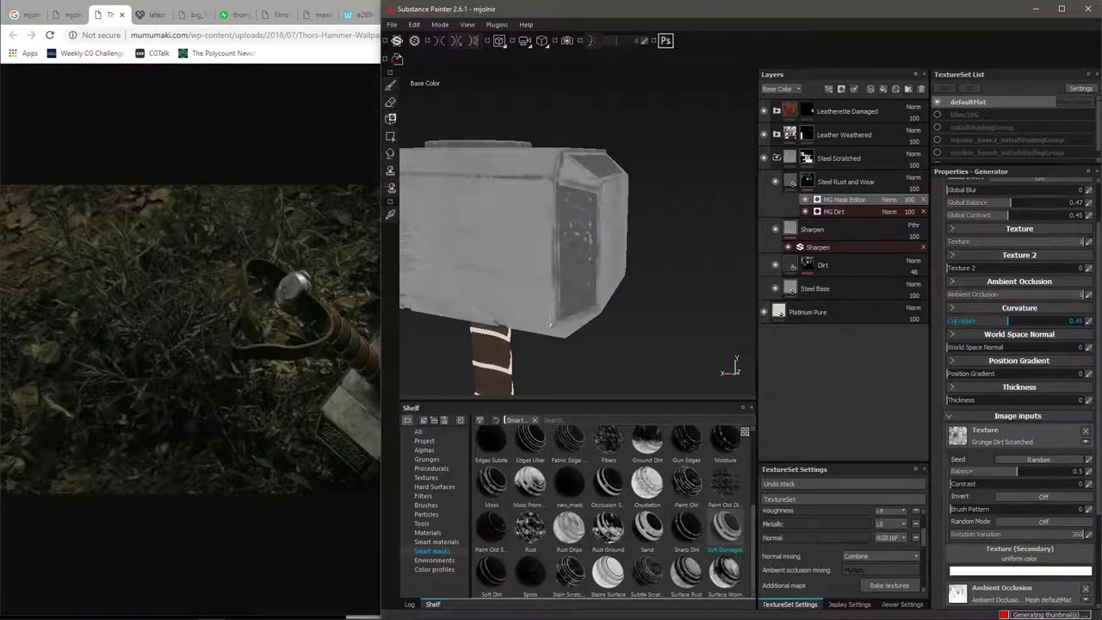
pyautogui.press('m')
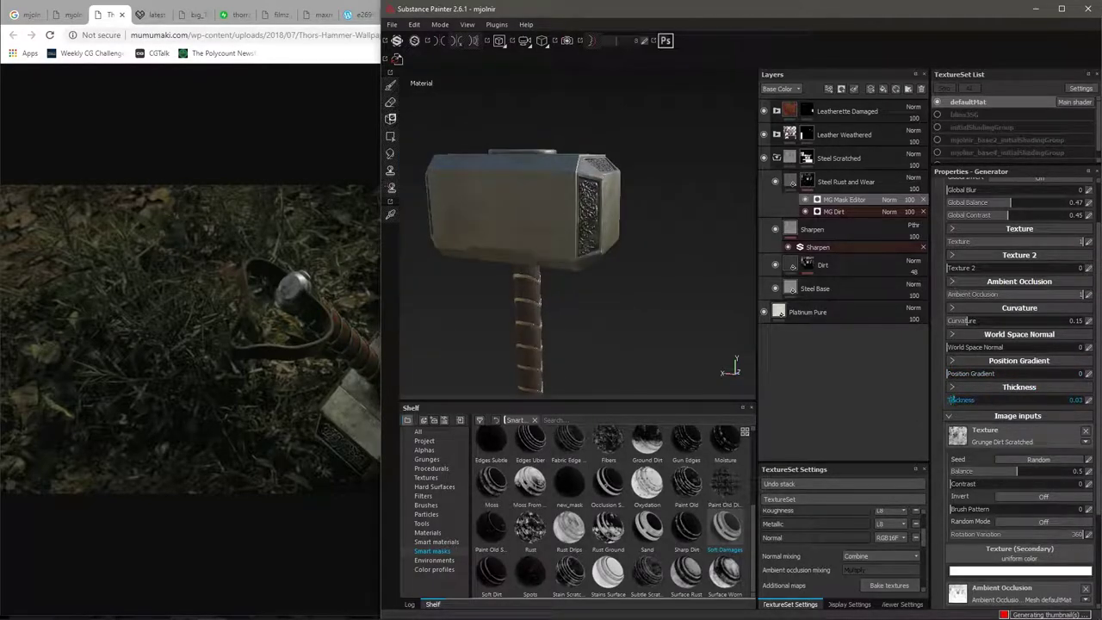
pyautogui.scroll(-4, 1016, 344)
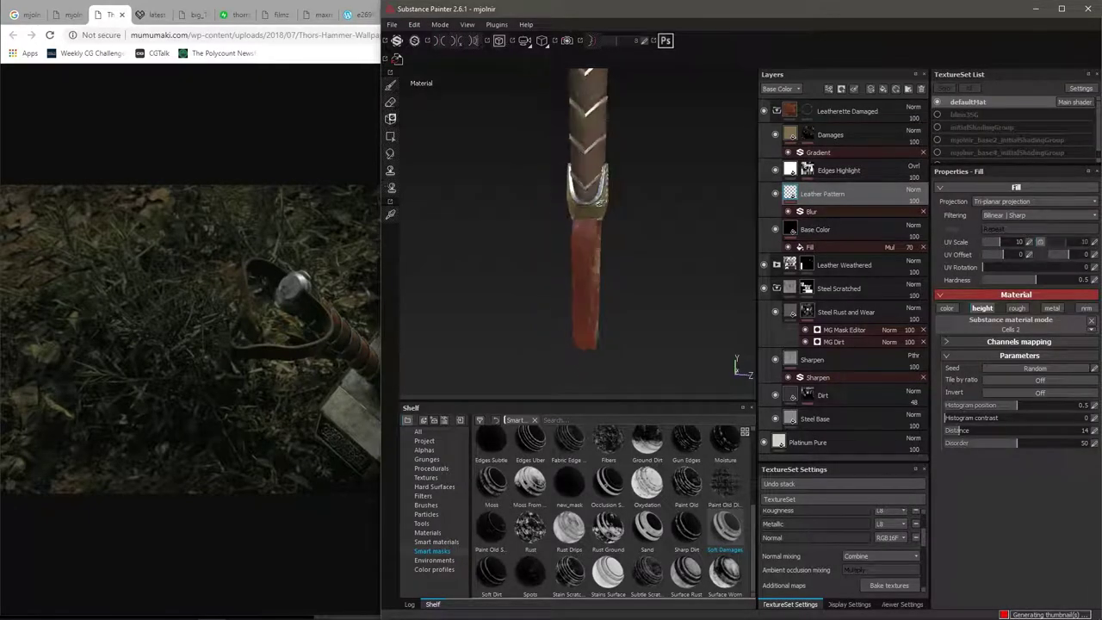
# Inspect the Damages layer and its Gradient filter, then hide Damages on the handle.
pyautogui.click(823, 135)
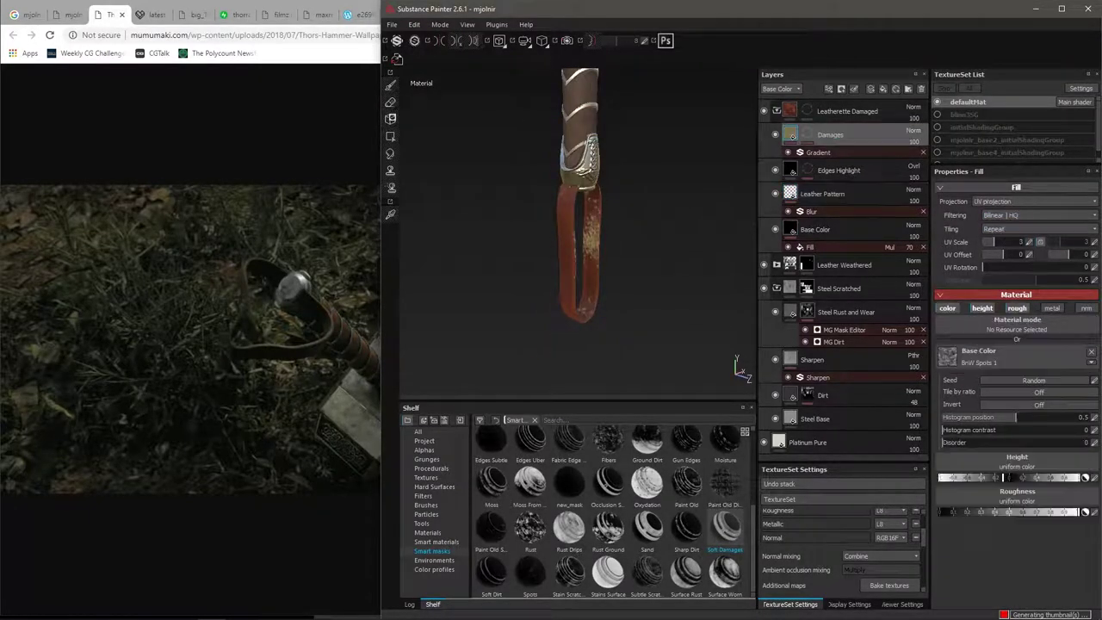
pyautogui.click(818, 152)
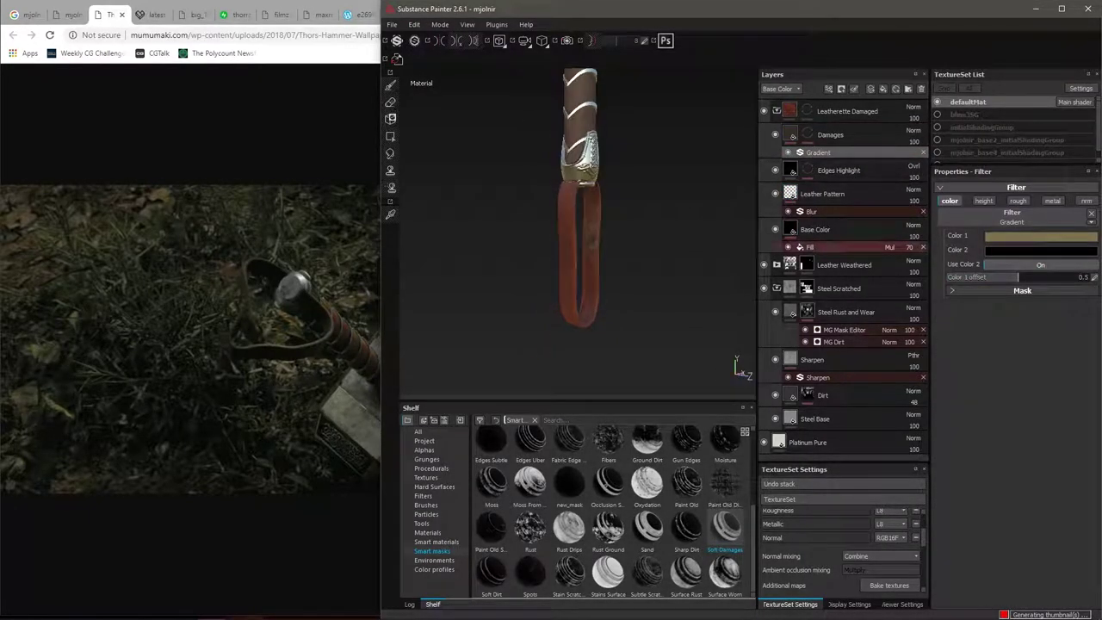
pyautogui.click(826, 135)
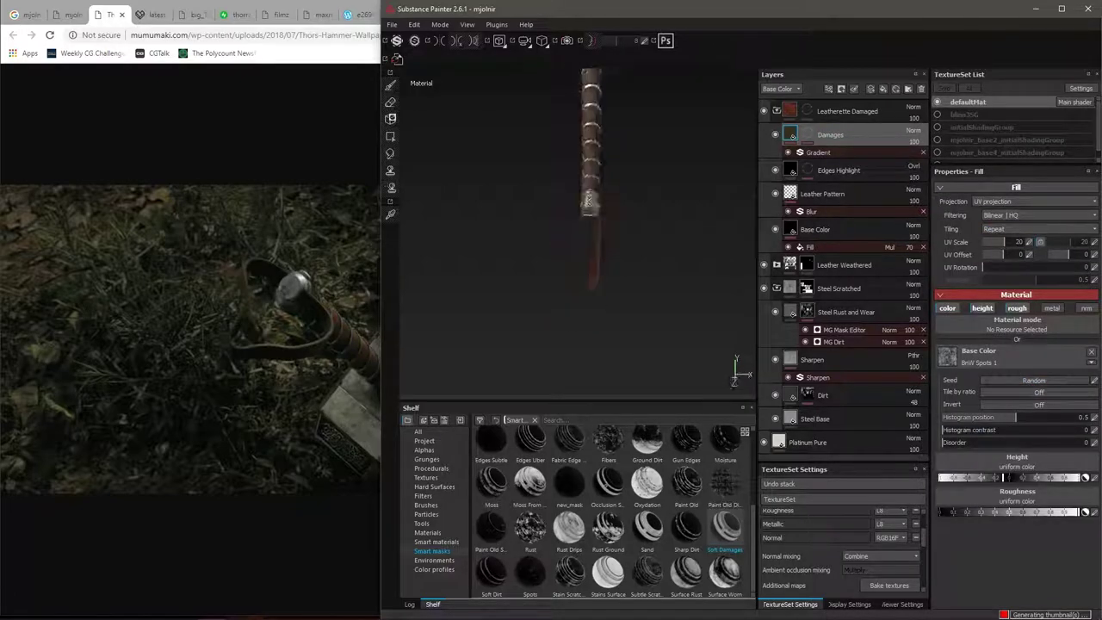
pyautogui.press('f')
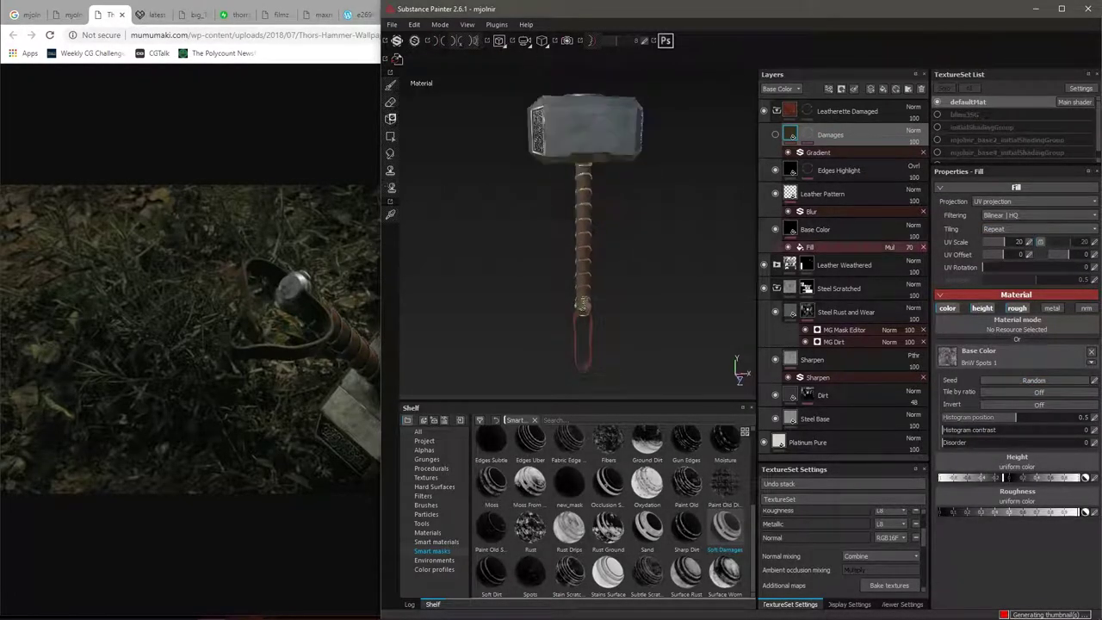
pyautogui.click(815, 229)
pyautogui.click(1016, 370)
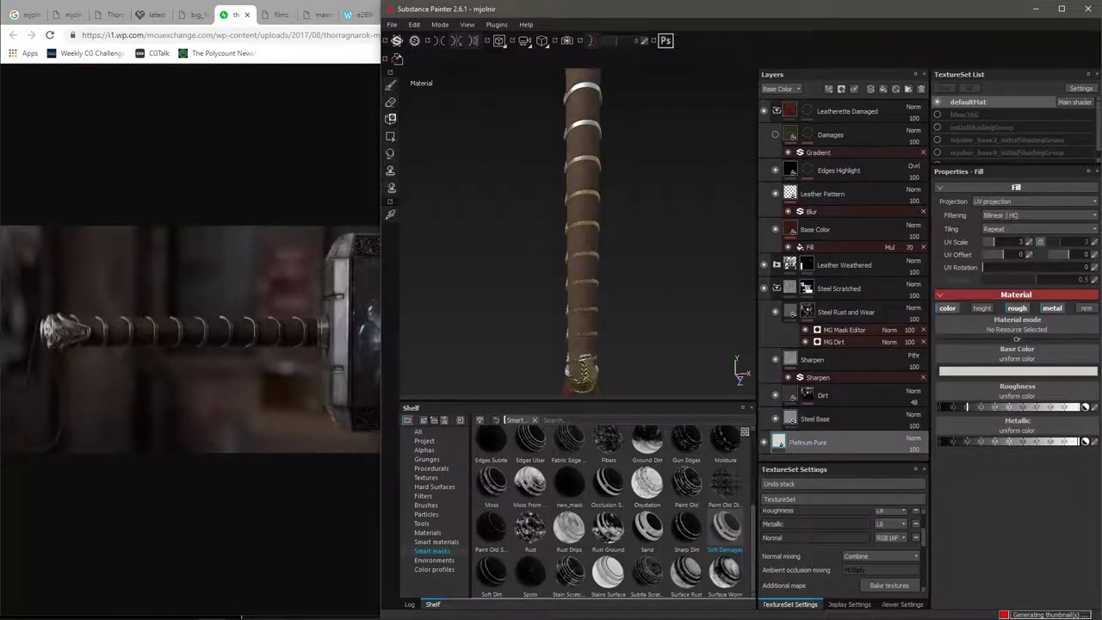
# Add Steel Rust and Wear as a second layer, with its MG Mask Editor at 56 opacity.
pyautogui.click(427, 532)
pyautogui.moveTo(491, 570); pyautogui.dragTo(863, 420)
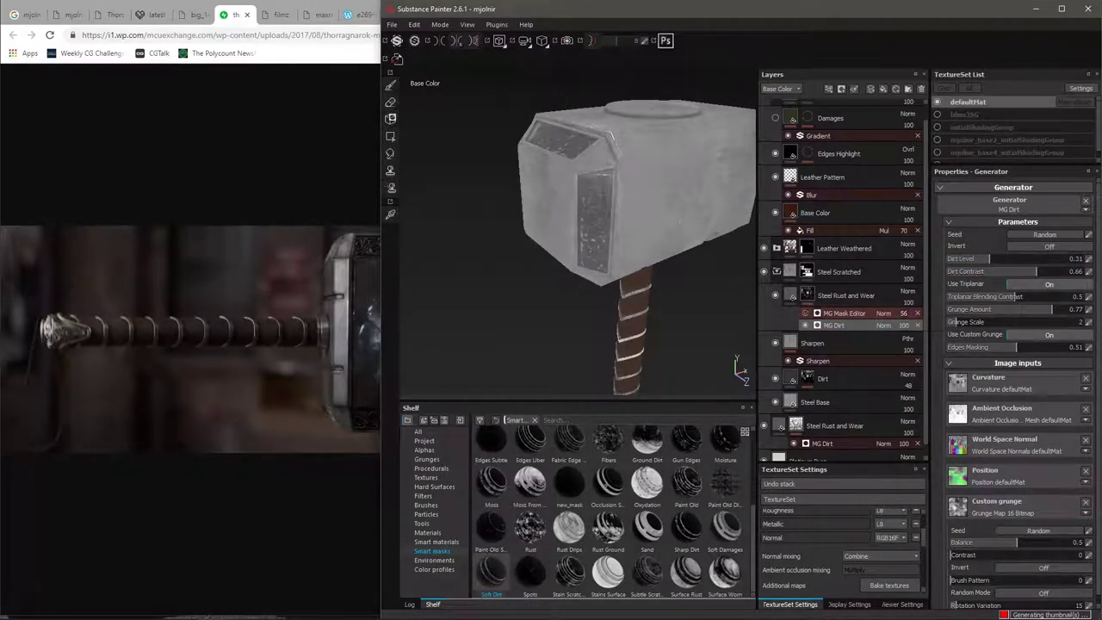
pyautogui.press('m')
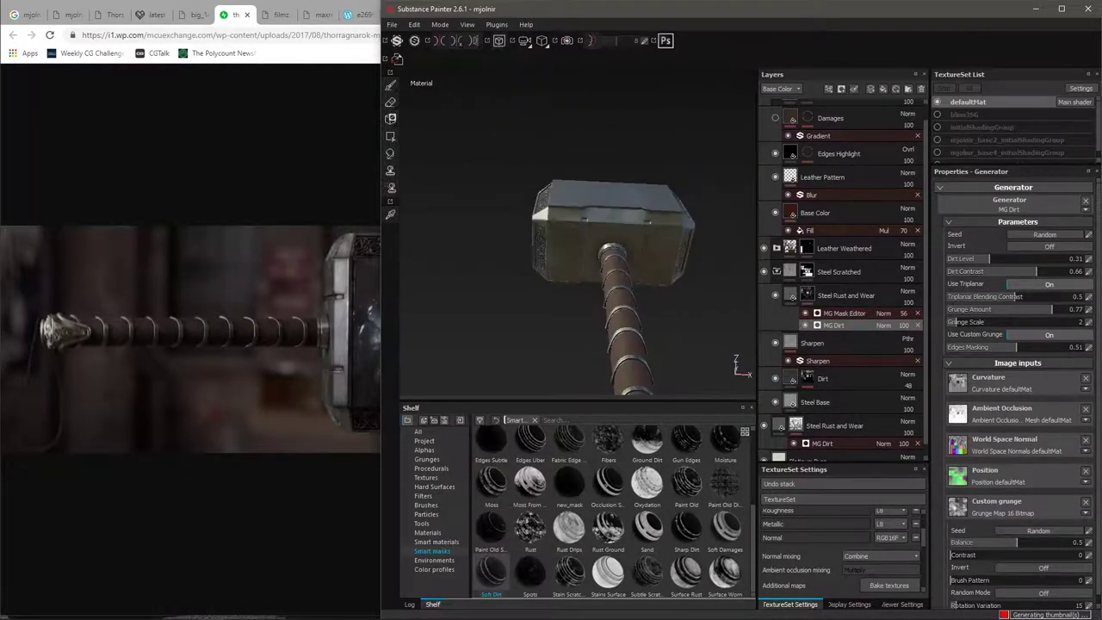
pyautogui.keyDown('alt'); pyautogui.moveTo(603, 258); pyautogui.dragTo(568, 241); pyautogui.keyUp('alt')
# Import the Water_drops smart material into the project's resources.
pyautogui.click(391, 24)
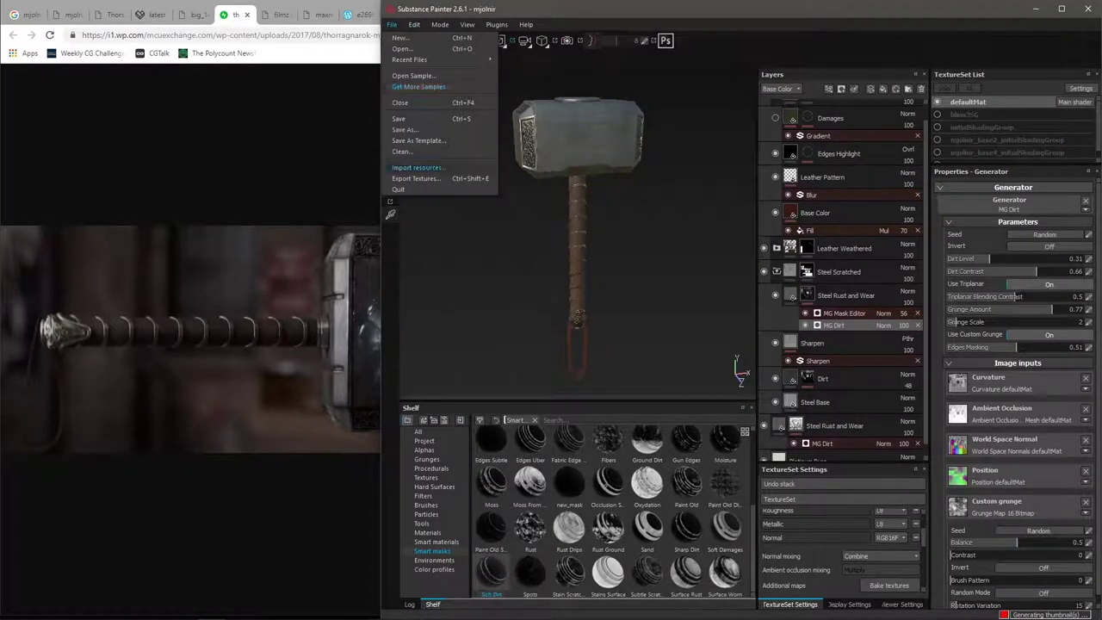
pyautogui.click(422, 161)
pyautogui.click(886, 481)
pyautogui.click(827, 474)
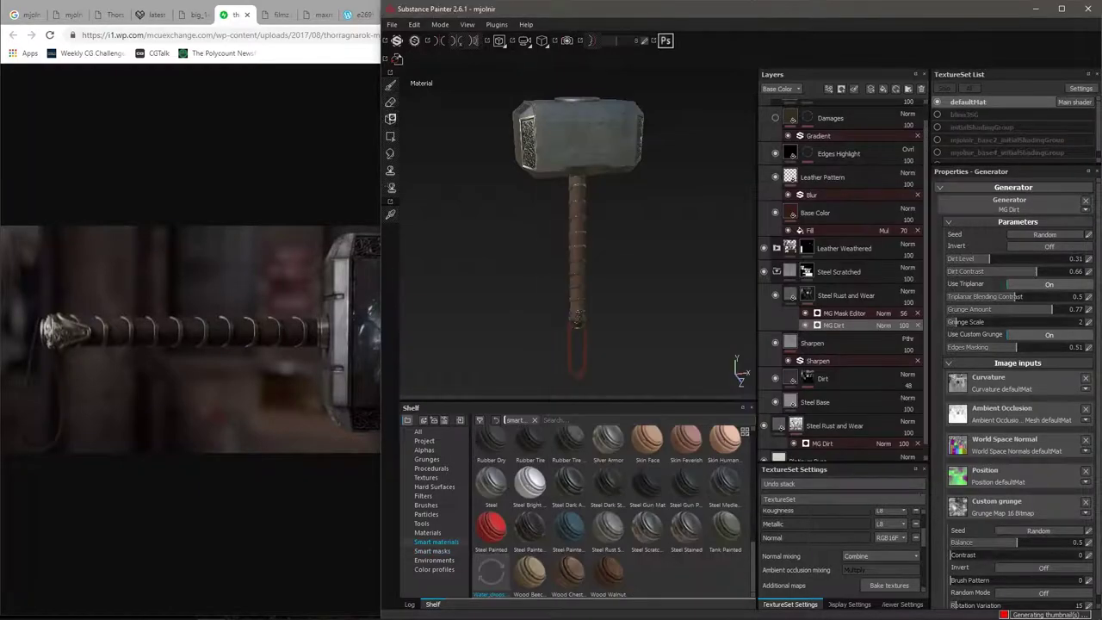
# Apply Water_drops to the hammer and add a water colour fill inside its Drops group.
pyautogui.moveTo(491, 568)
pyautogui.mouseDown()
pyautogui.moveTo(578, 319)
pyautogui.moveTo(568, 258)
pyautogui.moveTo(603, 190)
pyautogui.mouseUp()
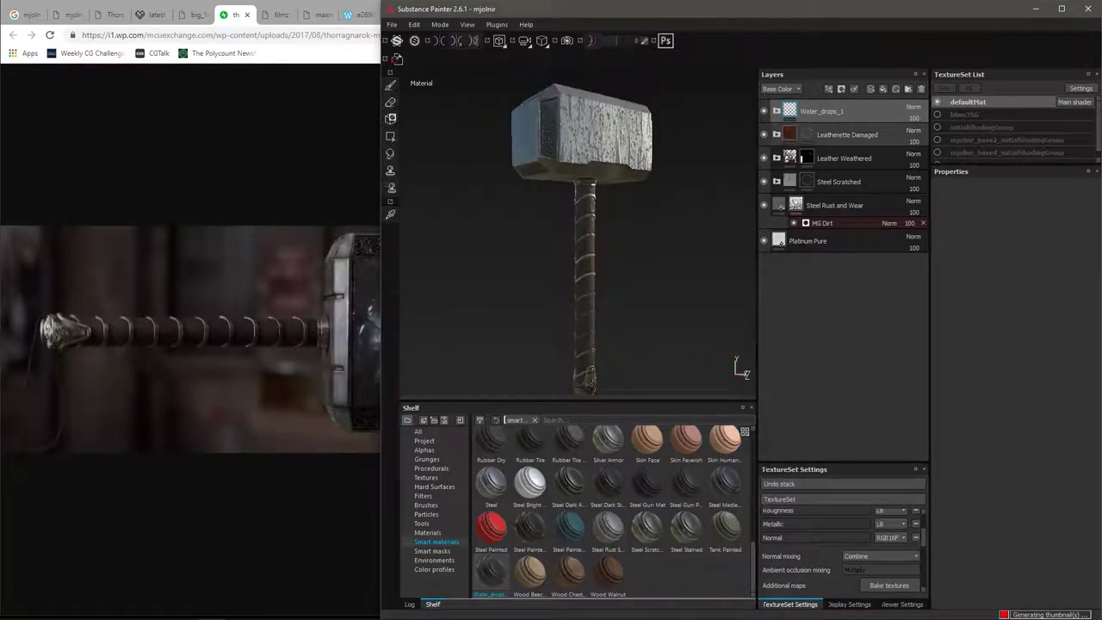
pyautogui.click(777, 111)
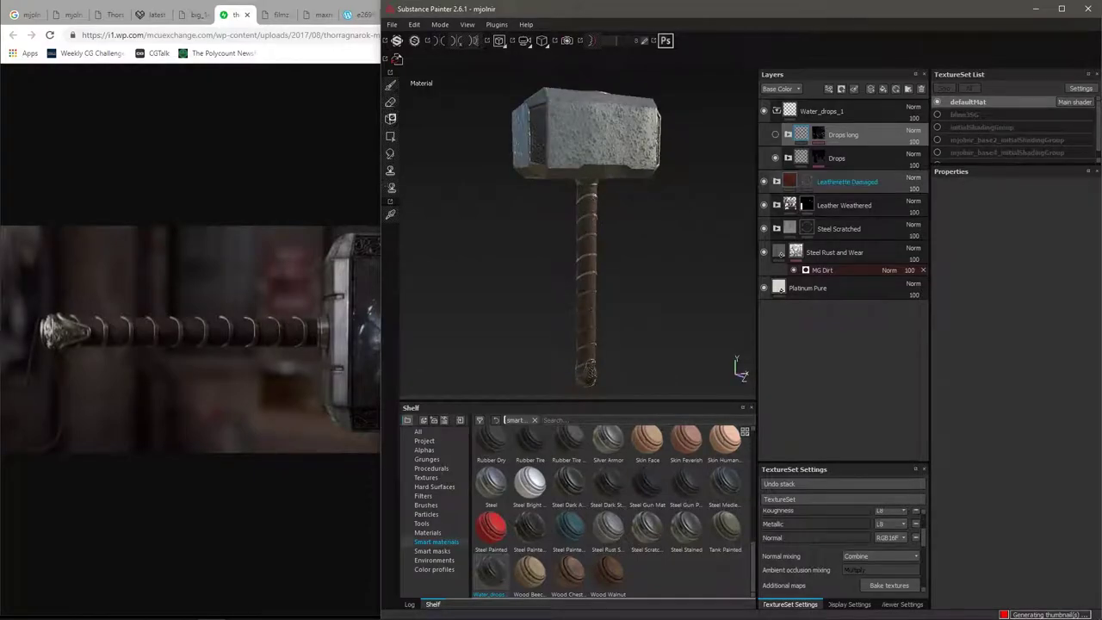
pyautogui.moveTo(603, 189)
pyautogui.keyDown('alt'); pyautogui.mouseDown()
pyautogui.moveTo(594, 258)
pyautogui.moveTo(551, 241)
pyautogui.moveTo(517, 259)
pyautogui.moveTo(533, 224)
pyautogui.moveTo(526, 258)
pyautogui.moveTo(499, 259)
pyautogui.moveTo(551, 259)
pyautogui.mouseUp(); pyautogui.keyUp('alt')
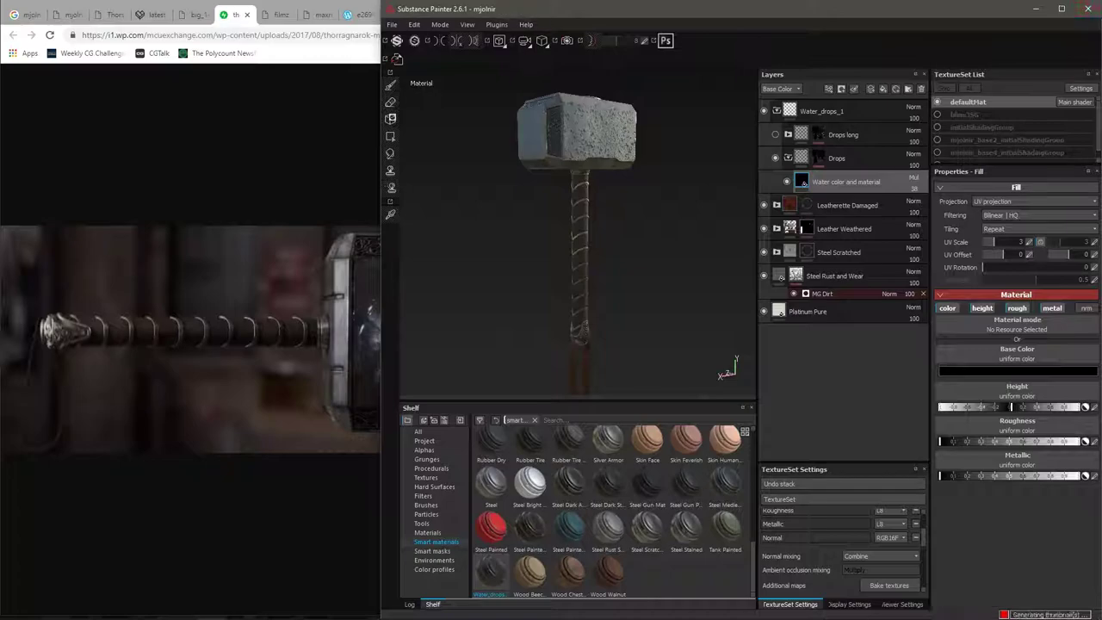
pyautogui.hotkey('ctrl', 'shift', 'e')
pyautogui.write('textures')
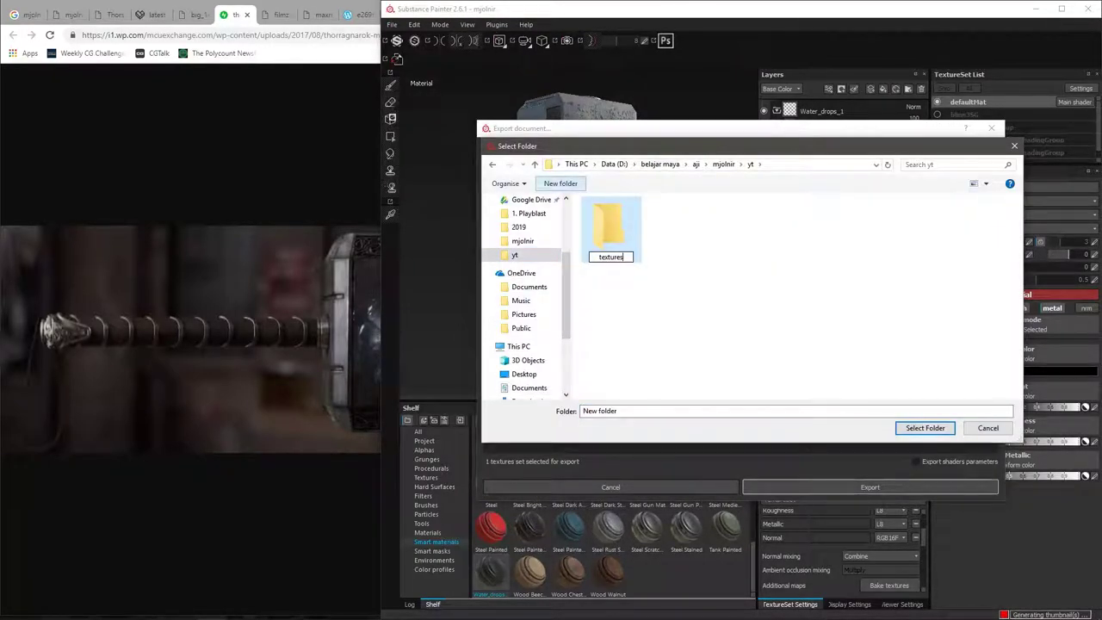
# Export the defaultMat PBR MetalRough PNG maps into the textures/mjolnir folder.
pyautogui.doubleClick(610, 229)
pyautogui.click(603, 216)
pyautogui.click(925, 428)
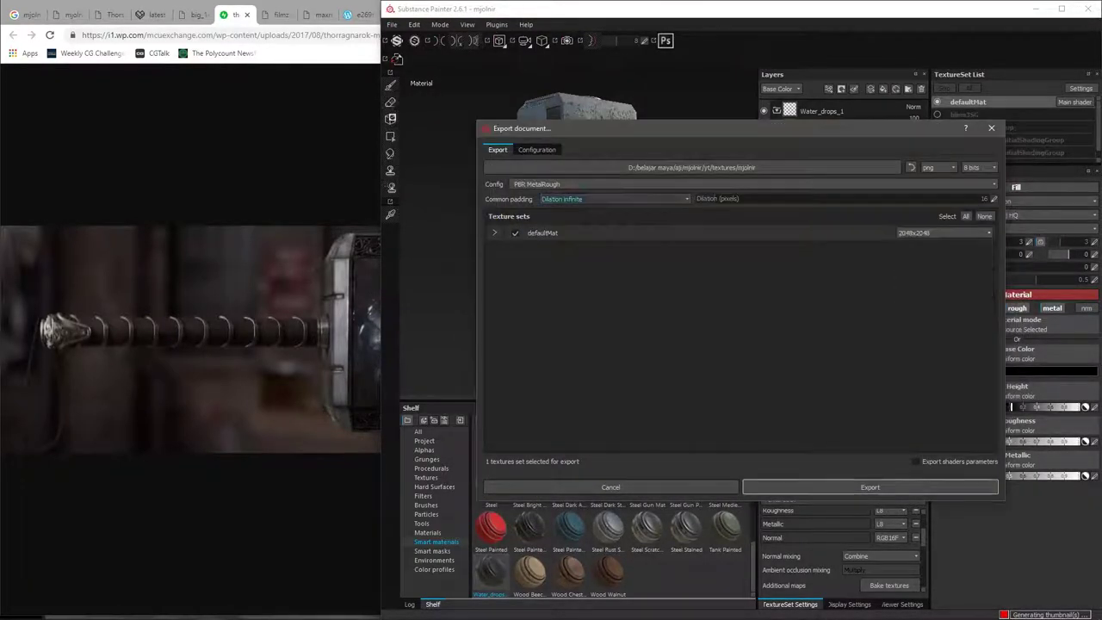
pyautogui.click(869, 486)
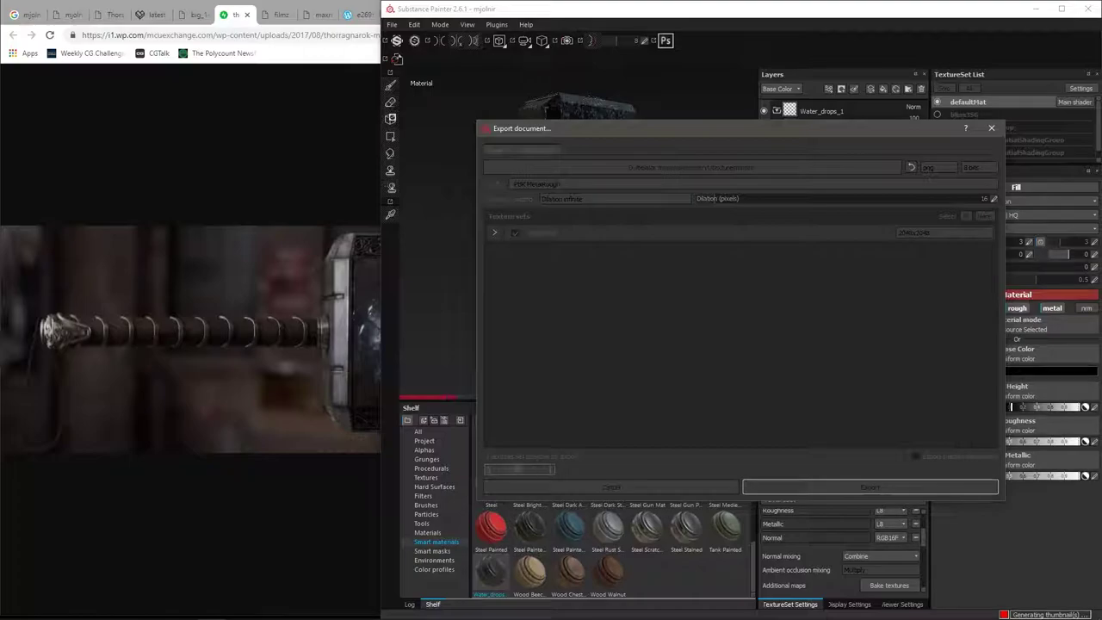
pyautogui.moveTo(790, 129); pyautogui.dragTo(753, 91)
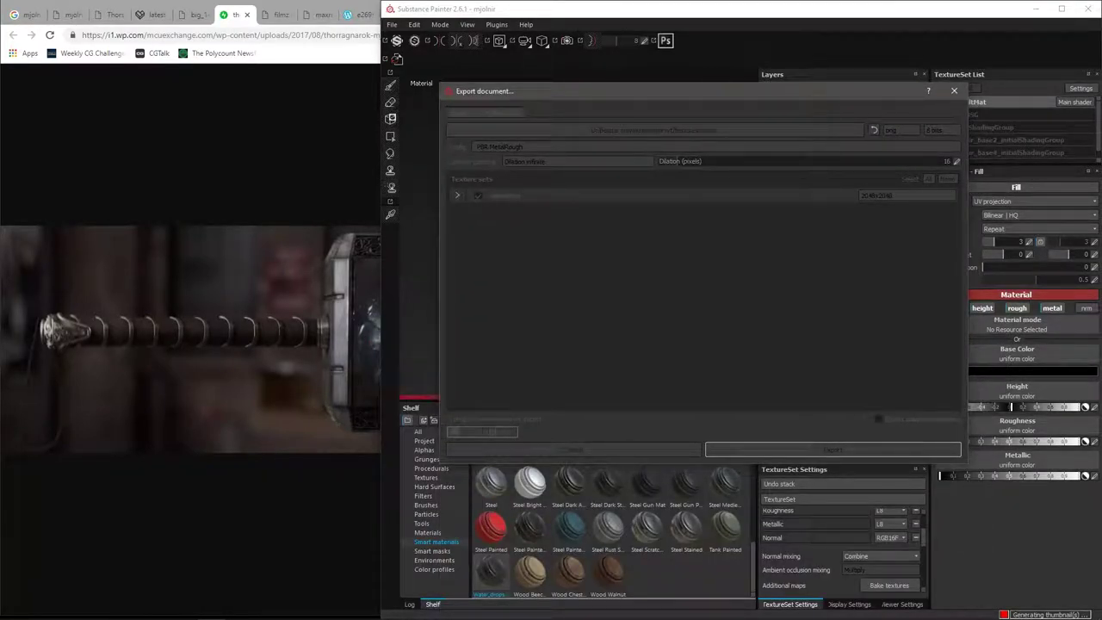
pyautogui.press('Return')
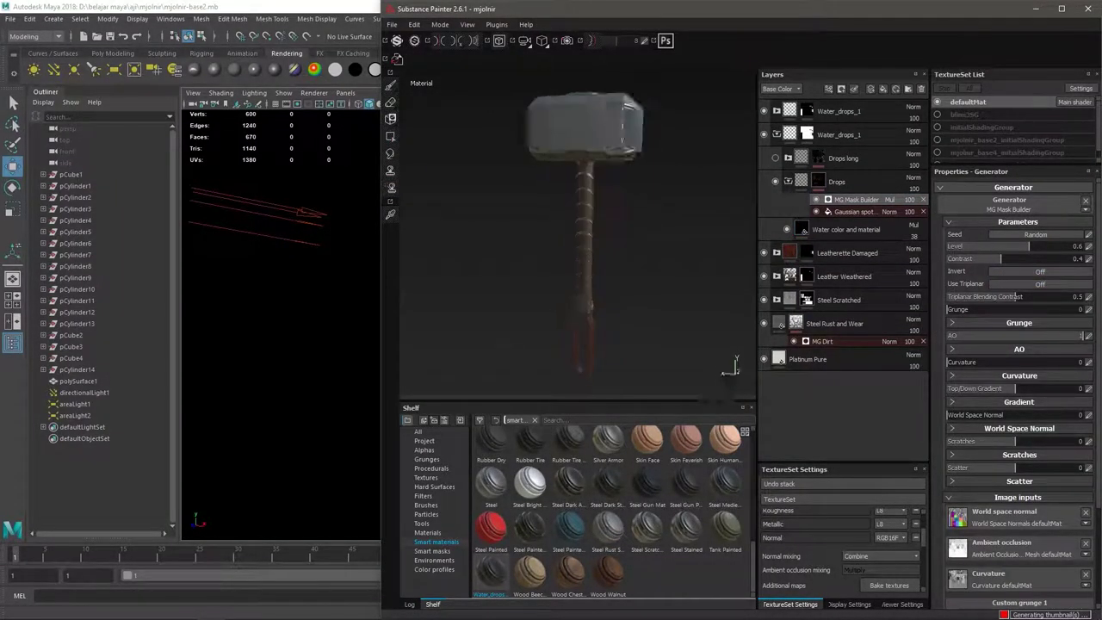
# Invert the MG Mask Builder mask and search the shelf for dirt.
pyautogui.click(1022, 272)
pyautogui.scroll(-3, 1018, 296)
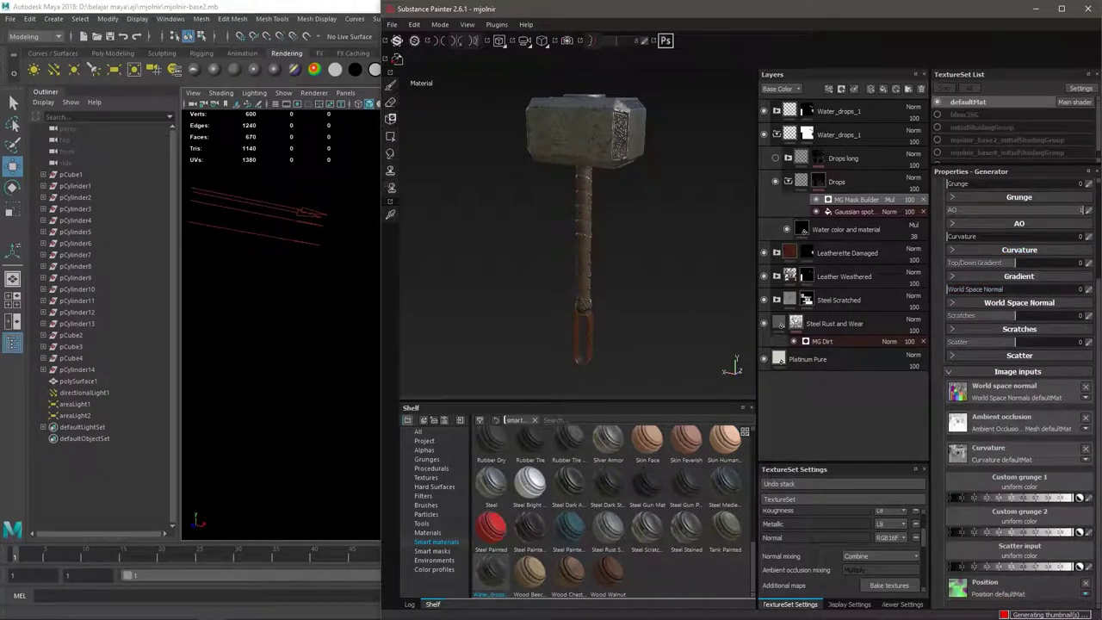
pyautogui.moveTo(603, 250)
pyautogui.keyDown('alt'); pyautogui.mouseDown()
pyautogui.moveTo(551, 173)
pyautogui.moveTo(603, 224)
pyautogui.moveTo(620, 219)
pyautogui.mouseUp(); pyautogui.keyUp('alt')
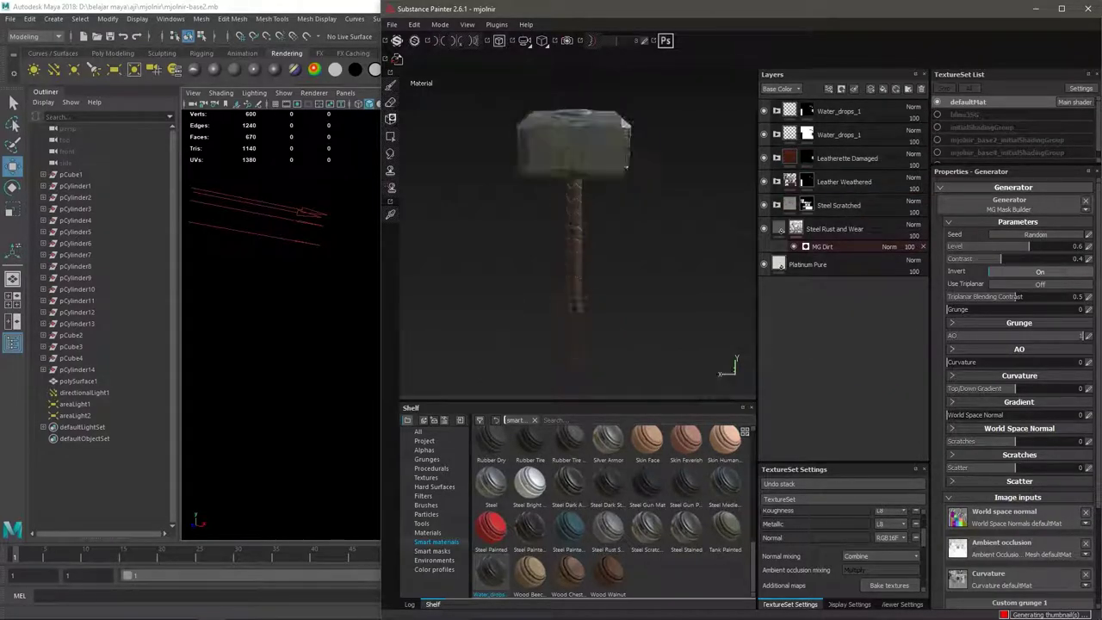
pyautogui.write('dirt')
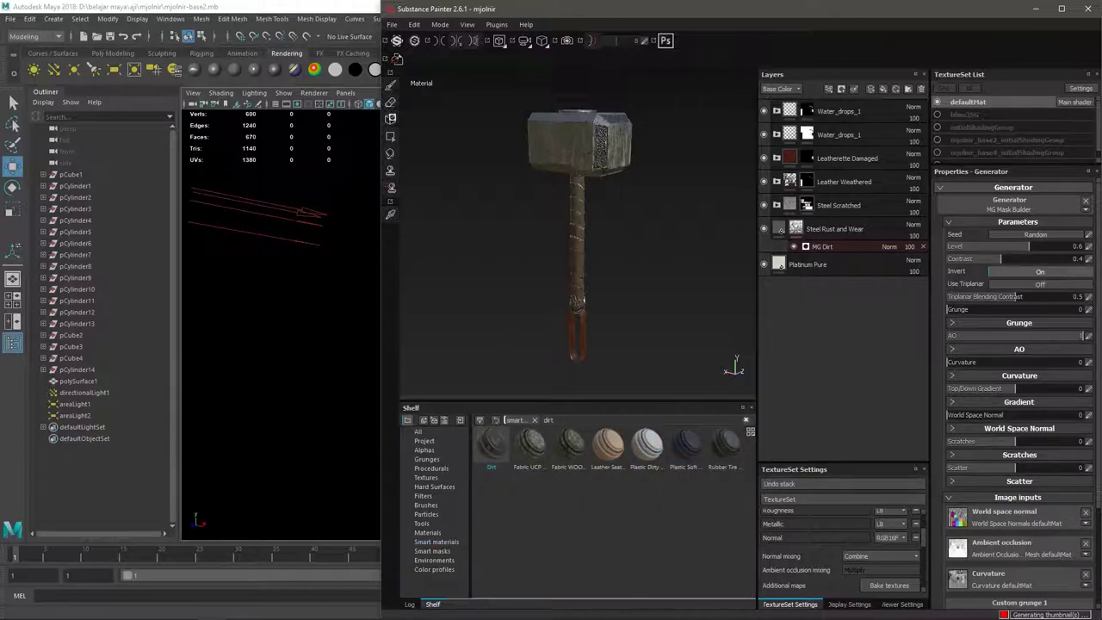
pyautogui.keyDown('alt'); pyautogui.moveTo(610, 201); pyautogui.dragTo(551, 258); pyautogui.keyUp('alt')
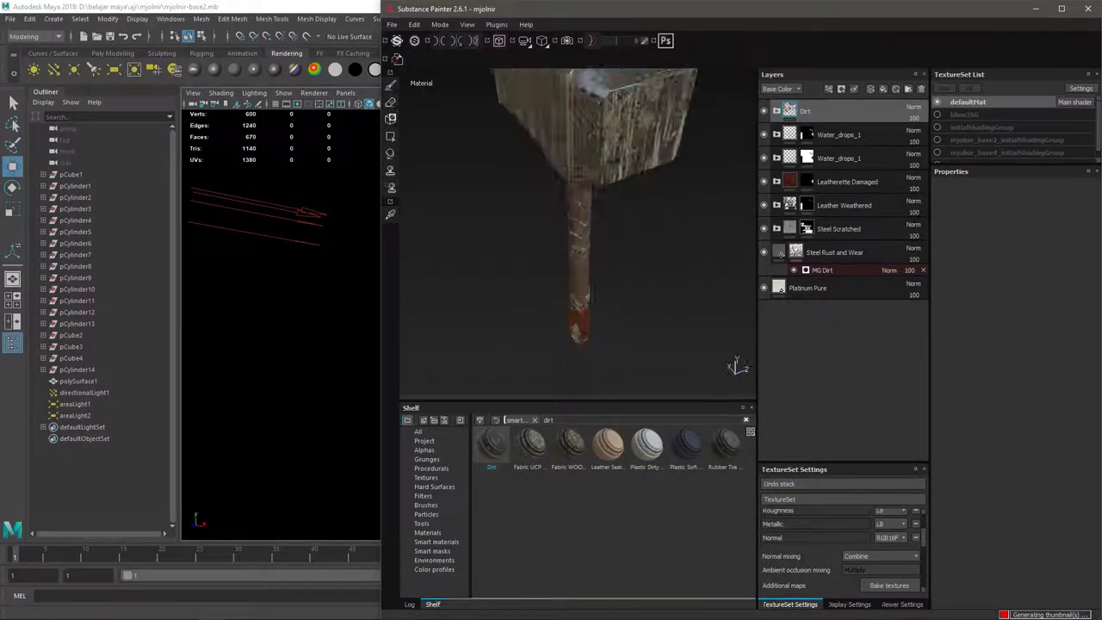
# Give the Dirt folder's Dirt Base fill layer an MG Mask Editor mask.
pyautogui.click(777, 111)
pyautogui.click(826, 136)
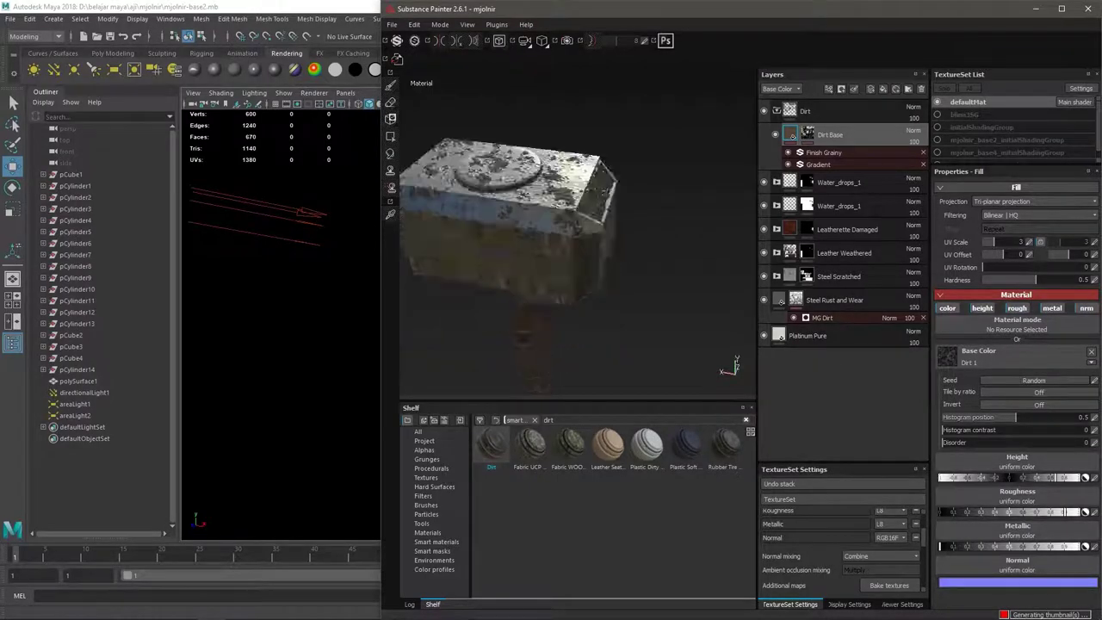
pyautogui.moveTo(551, 258)
pyautogui.keyDown('alt'); pyautogui.mouseDown()
pyautogui.moveTo(602, 241)
pyautogui.moveTo(551, 258)
pyautogui.mouseUp(); pyautogui.keyUp('alt')
pyautogui.click(777, 111)
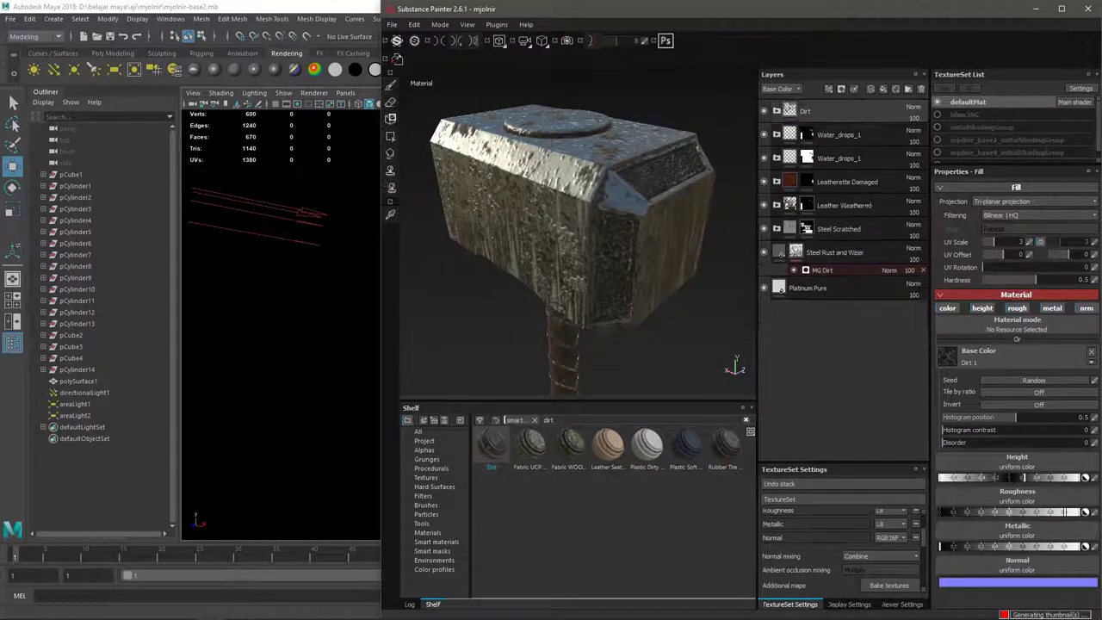
pyautogui.click(776, 111)
pyautogui.scroll(3, 576, 241)
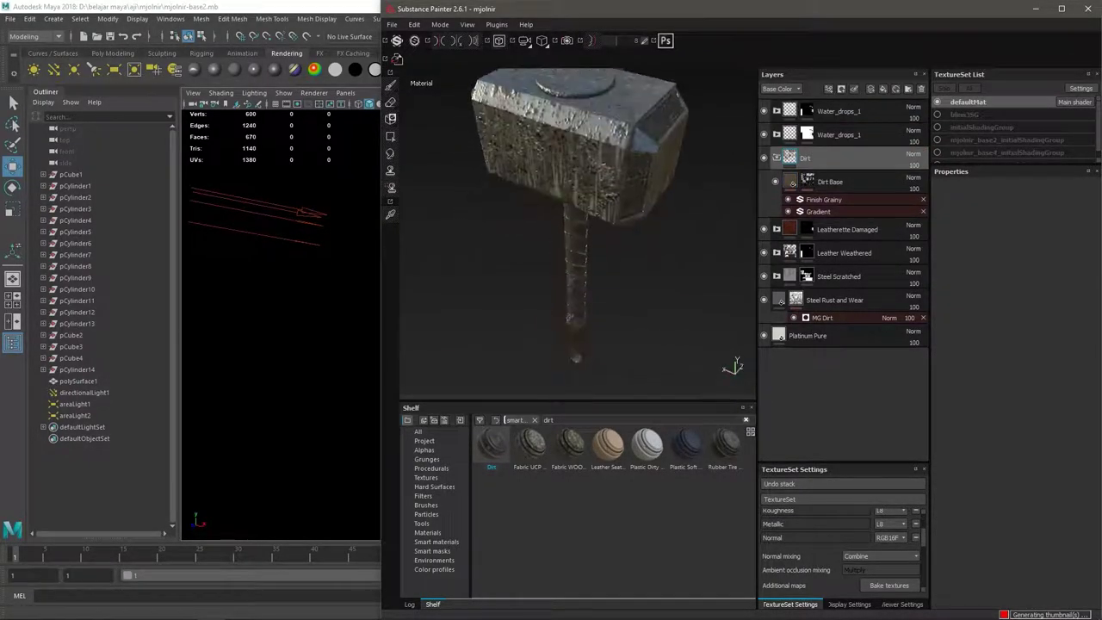
pyautogui.click(805, 110)
pyautogui.click(844, 152)
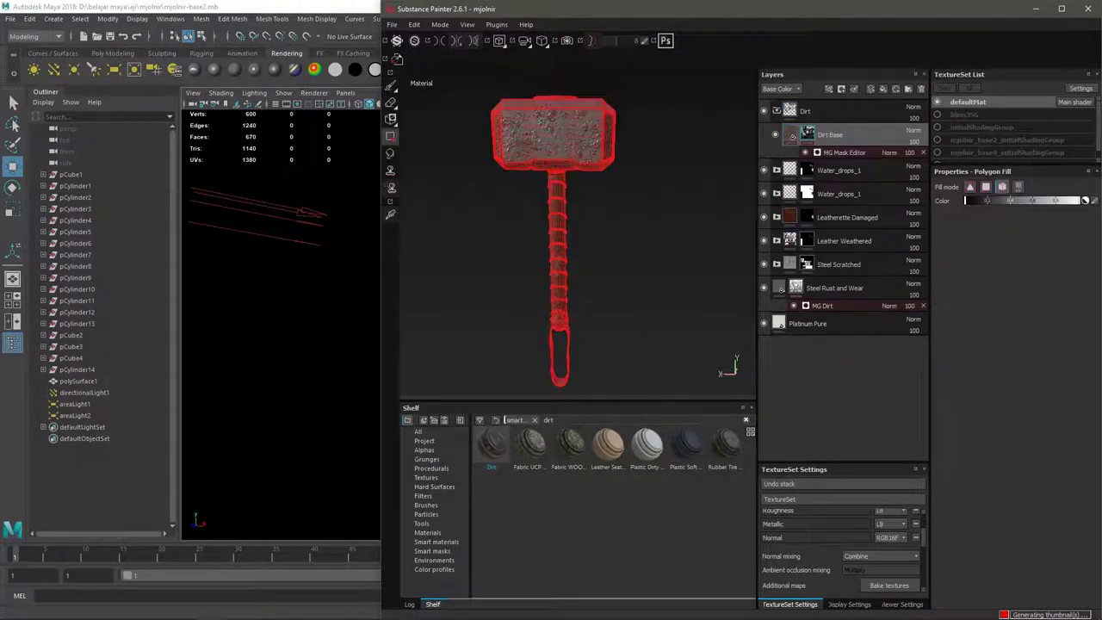
# Maximise the Substance Painter window and zoom the view onto the hammer's handle.
pyautogui.moveTo(585, 249)
pyautogui.keyDown('alt'); pyautogui.mouseDown()
pyautogui.moveTo(551, 215)
pyautogui.moveTo(573, 258)
pyautogui.mouseUp(); pyautogui.keyUp('alt')
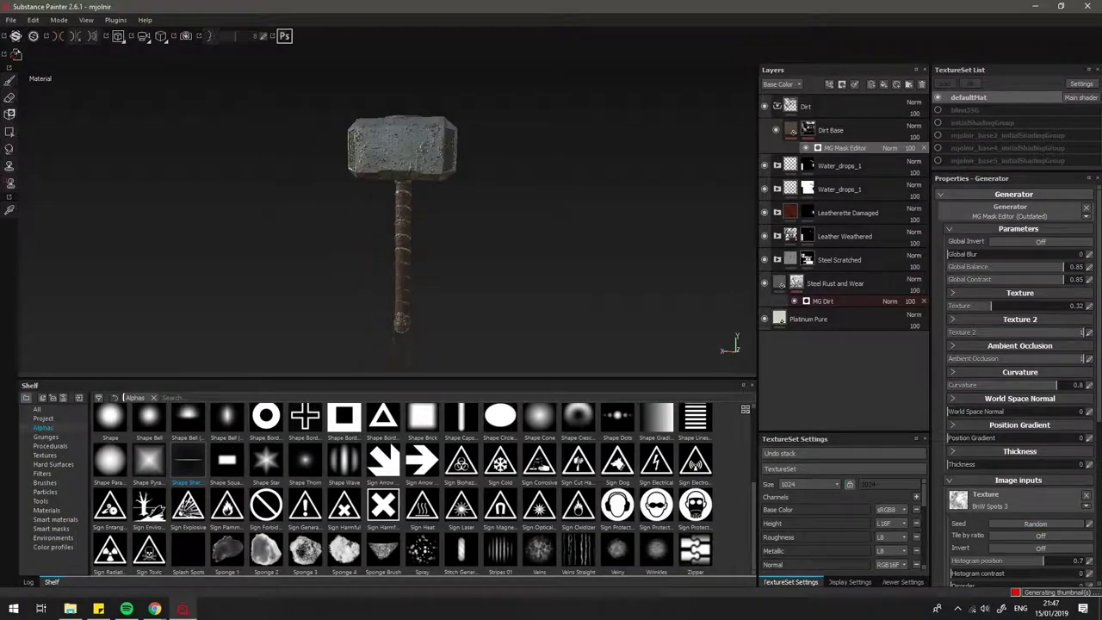
pyautogui.keyDown('alt'); pyautogui.moveTo(551, 215); pyautogui.dragTo(516, 232); pyautogui.keyUp('alt')
pyautogui.keyDown('alt'); pyautogui.moveTo(517, 232); pyautogui.dragTo(516, 129, button='middle'); pyautogui.keyUp('alt')
pyautogui.scroll(-5, 1016, 344)
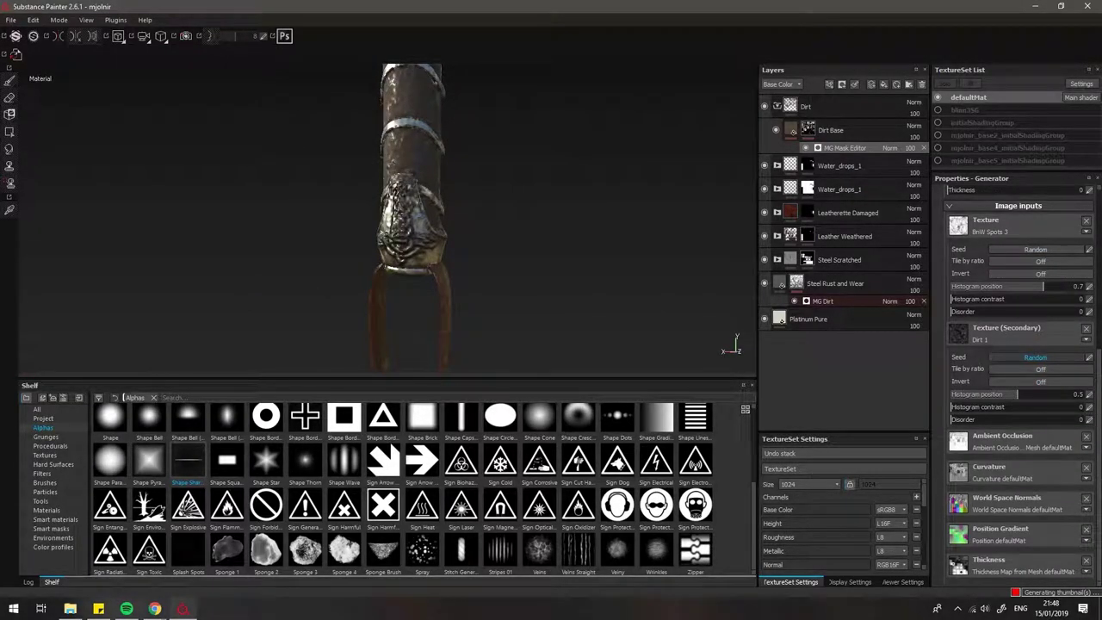
# Set the base colour opacity of the second Water_drops_1 layer to 0.
pyautogui.moveTo(517, 129)
pyautogui.keyDown('alt'); pyautogui.mouseDown()
pyautogui.moveTo(516, 215)
pyautogui.moveTo(448, 224)
pyautogui.moveTo(447, 137)
pyautogui.mouseUp(); pyautogui.keyUp('alt')
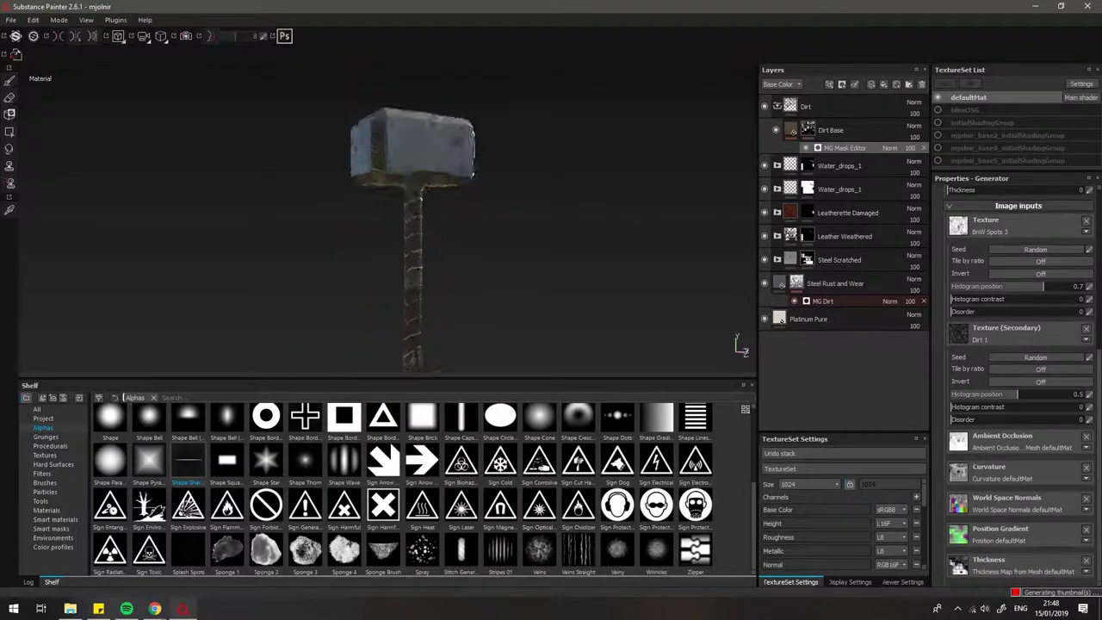
pyautogui.click(847, 248)
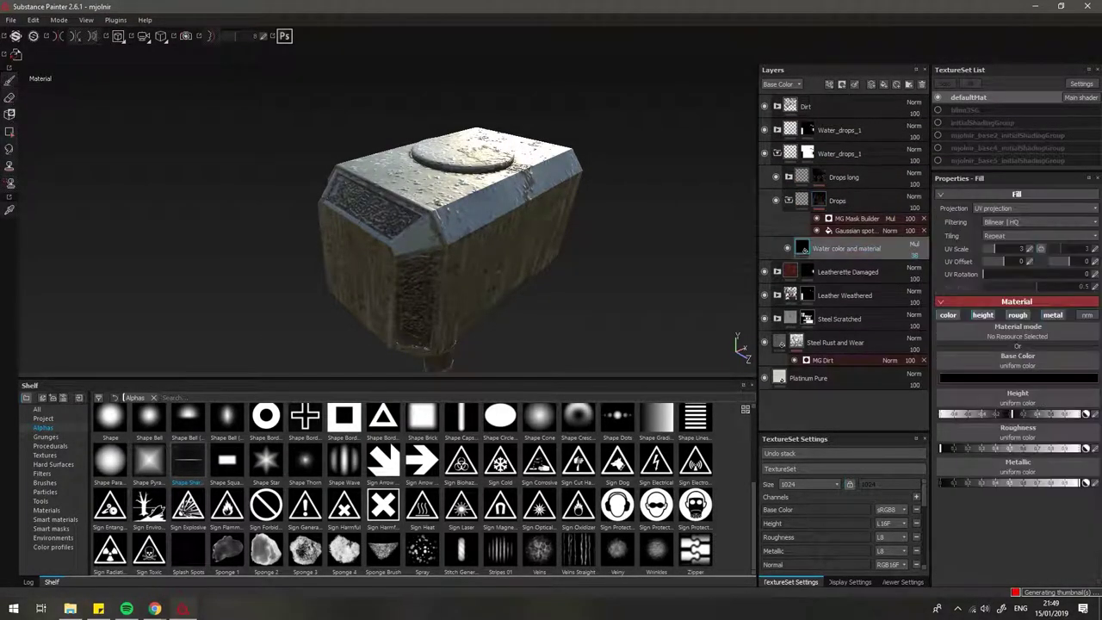
pyautogui.moveTo(448, 268)
pyautogui.keyDown('alt'); pyautogui.mouseDown()
pyautogui.moveTo(482, 215)
pyautogui.moveTo(465, 259)
pyautogui.moveTo(431, 259)
pyautogui.mouseUp(); pyautogui.keyUp('alt')
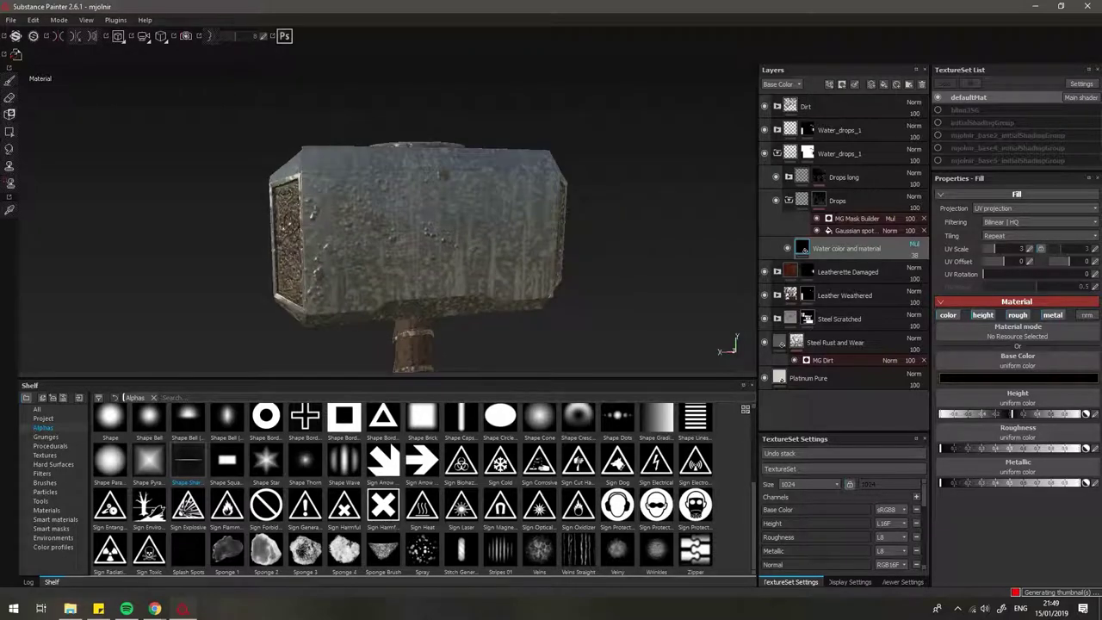
pyautogui.click(777, 153)
pyautogui.click(914, 149)
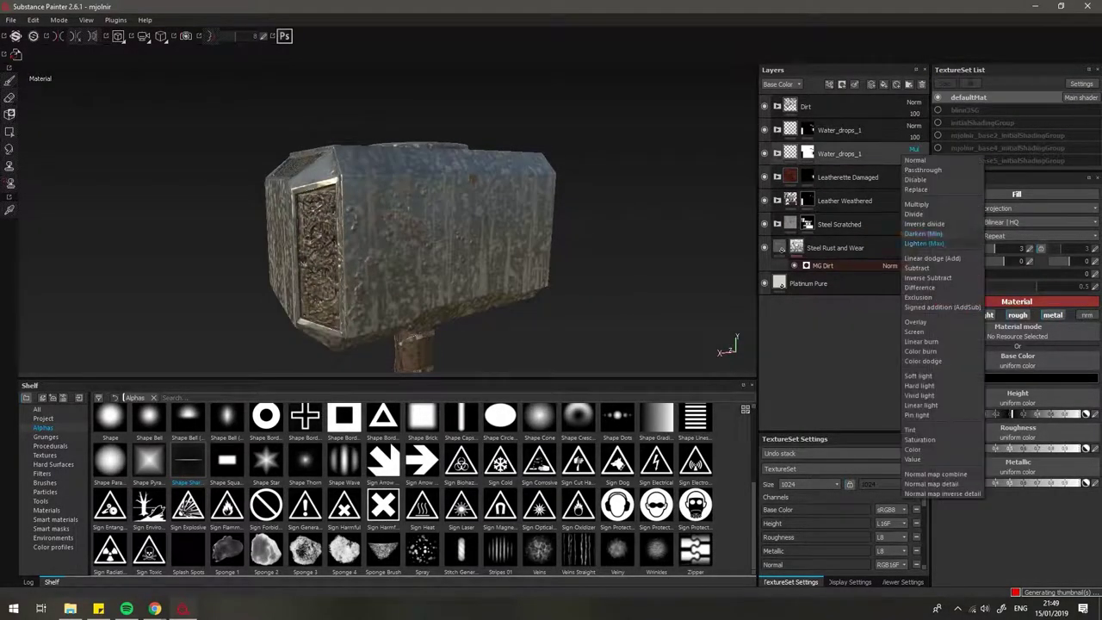
pyautogui.click(923, 243)
pyautogui.click(914, 149)
pyautogui.click(914, 161)
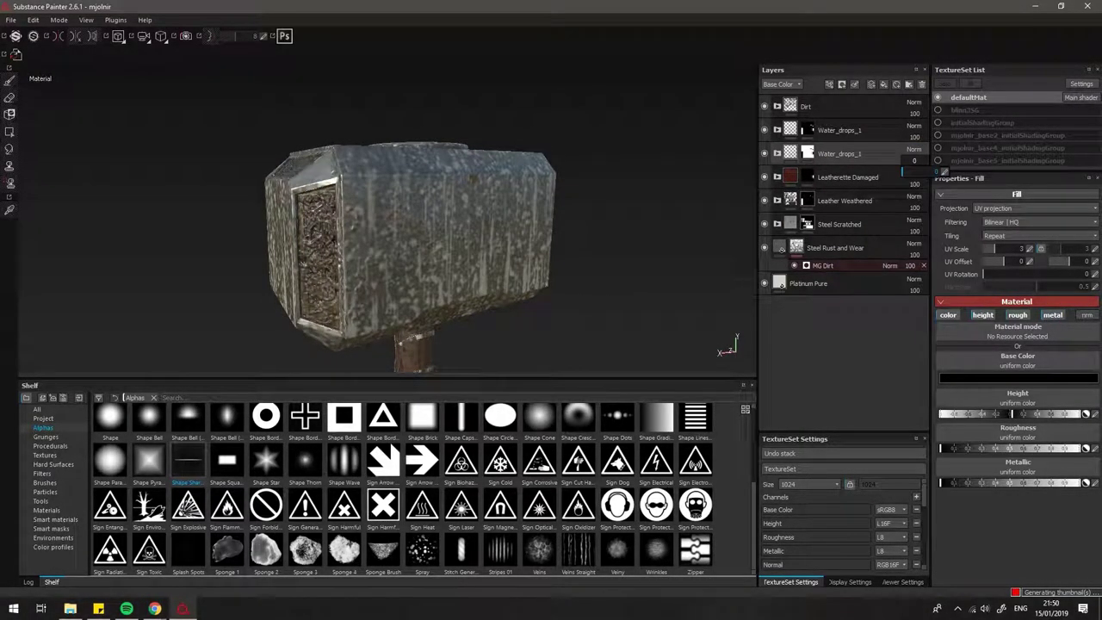
# On the Roughness channel, try Passthrough, then set the water-drops layer to Normal blending.
pyautogui.click(779, 83)
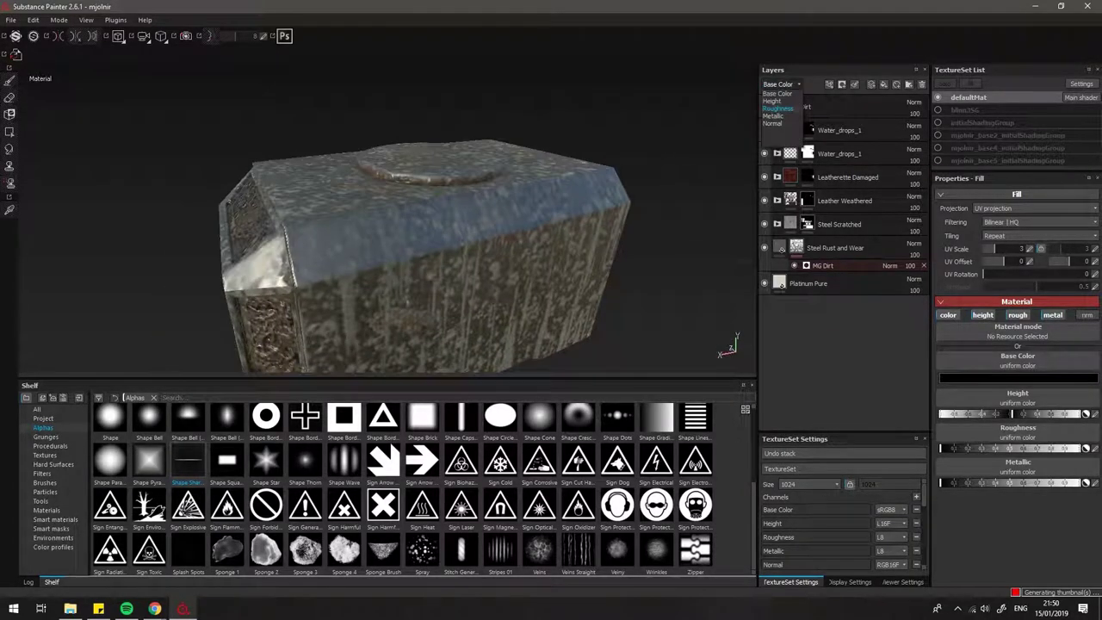
pyautogui.click(779, 112)
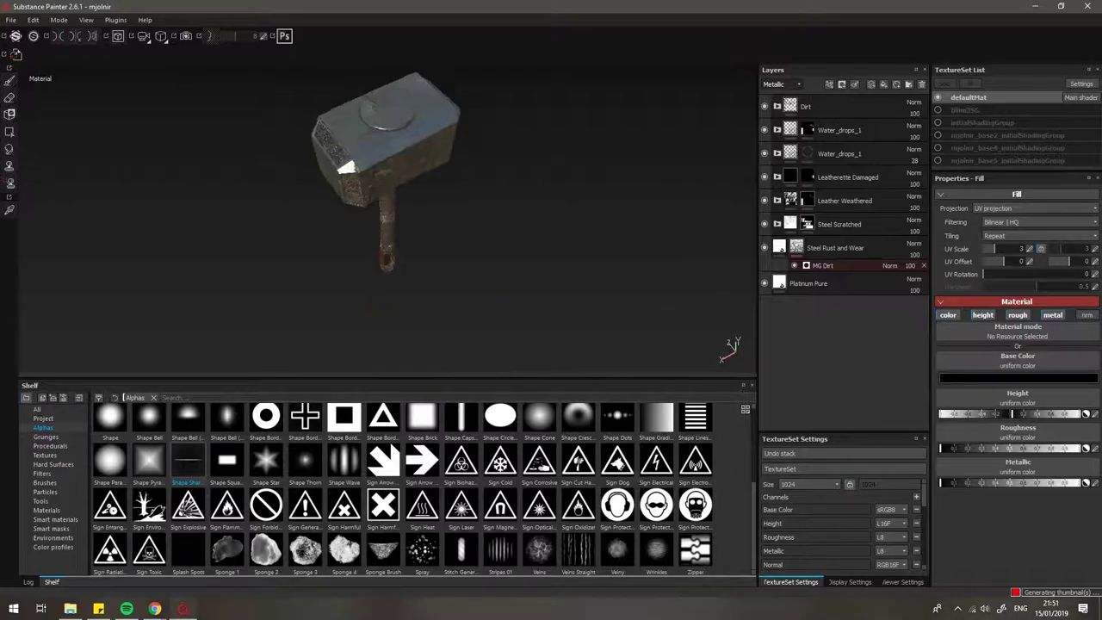
pyautogui.click(915, 149)
pyautogui.click(925, 482)
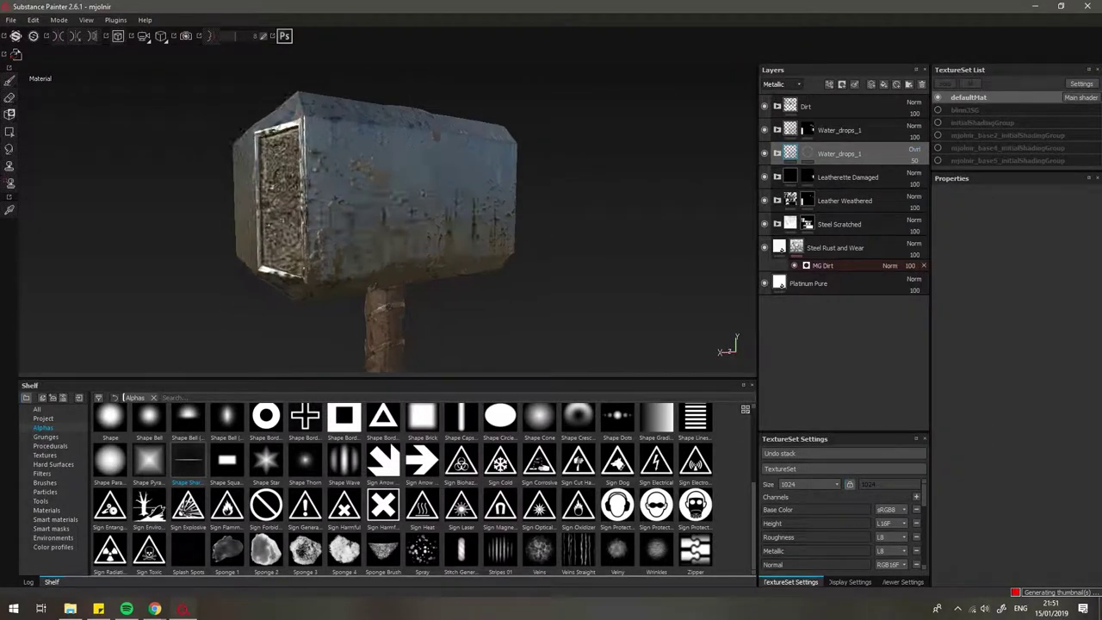
pyautogui.click(914, 149)
pyautogui.click(926, 163)
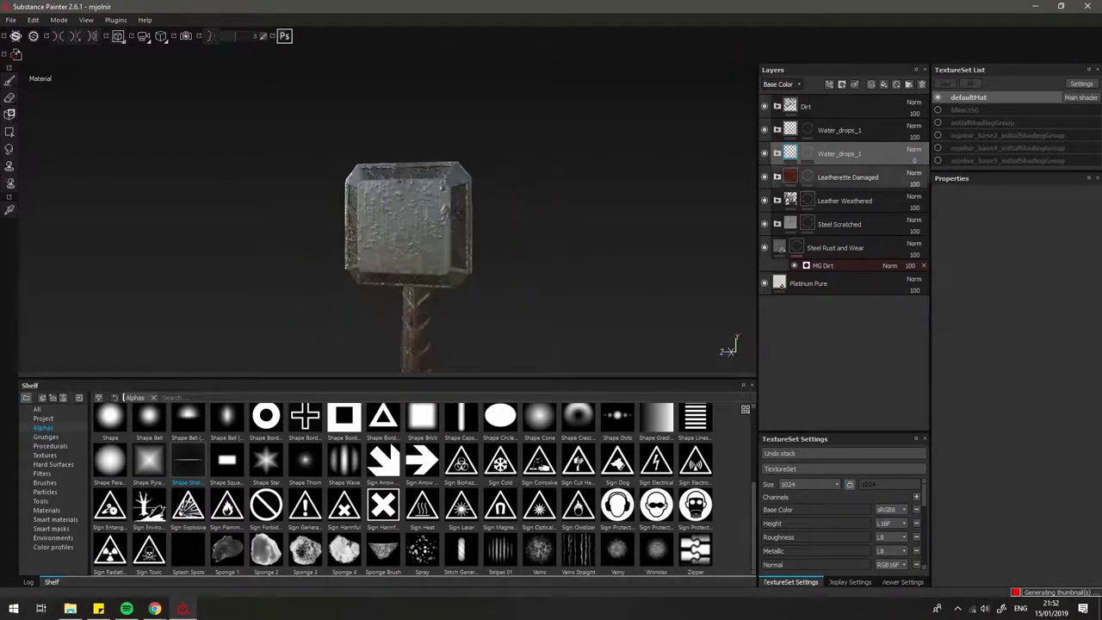
# Check Metallic channel blending and lower the dirt mask's secondary histogram position to 0.33.
pyautogui.click(780, 84)
pyautogui.click(779, 129)
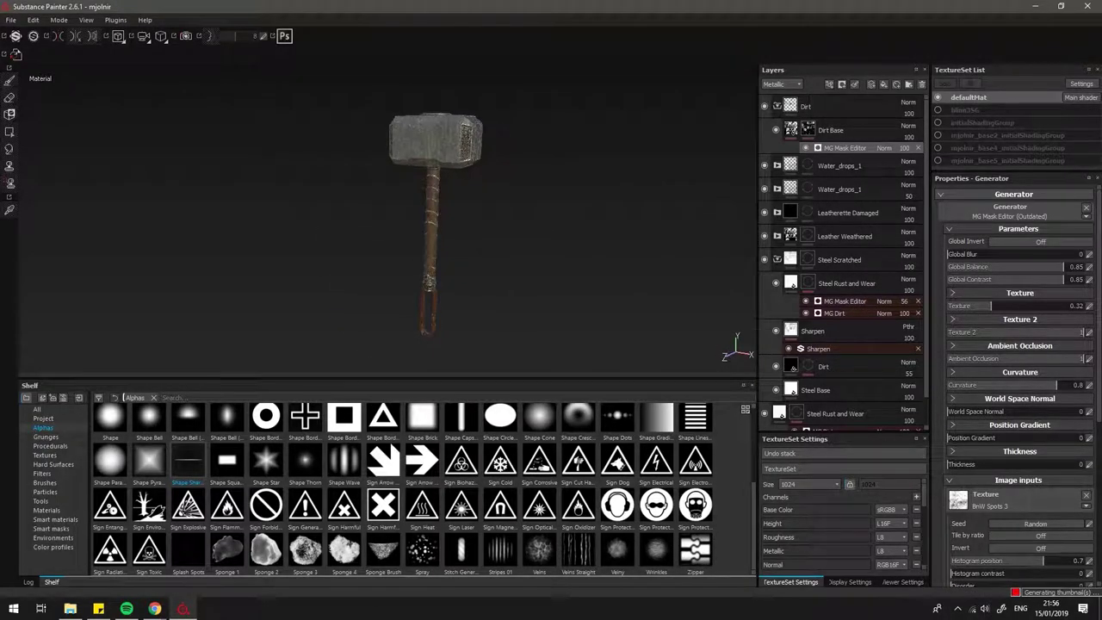
pyautogui.scroll(-5, 1016, 387)
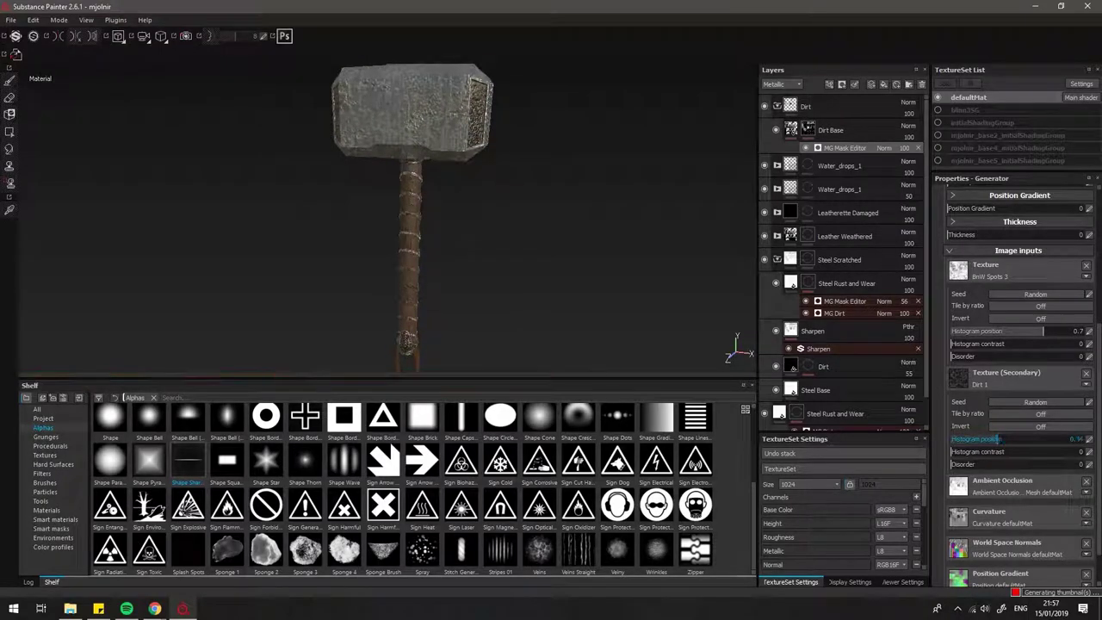
pyautogui.moveTo(999, 439); pyautogui.dragTo(996, 439)
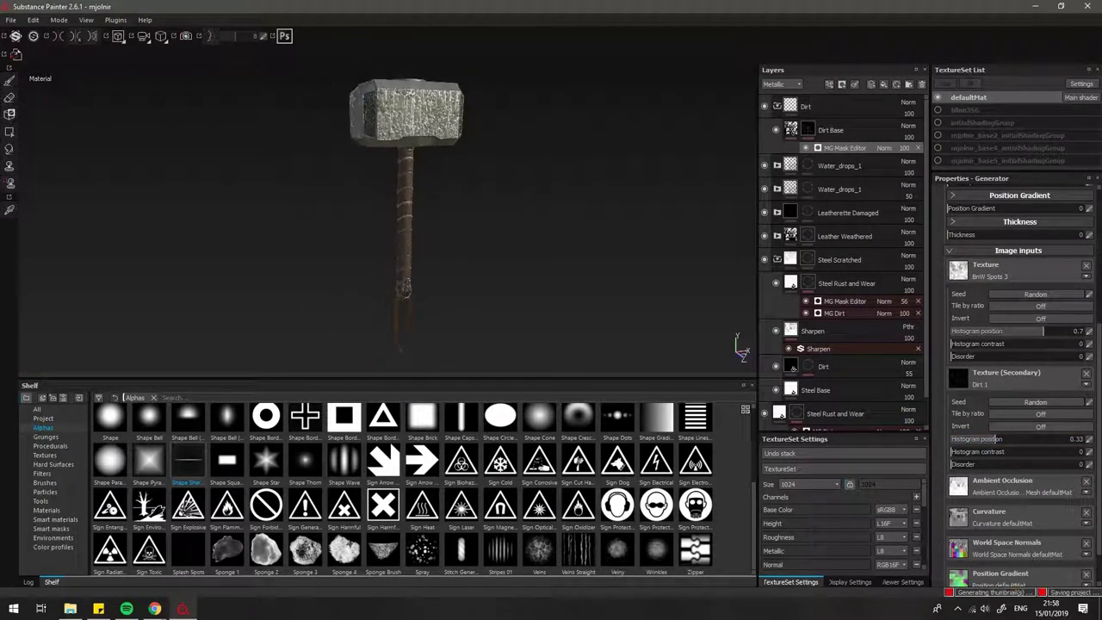
# Hide the second Water_drops_1 layer and select the Leatherette Damaged layer.
pyautogui.click(778, 188)
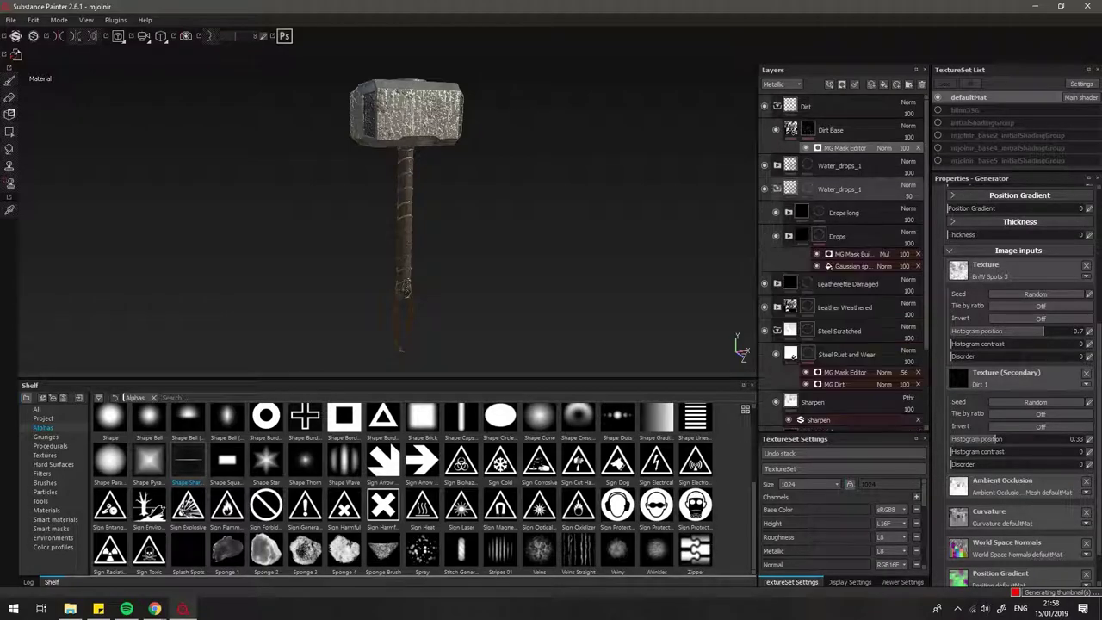
pyautogui.click(764, 188)
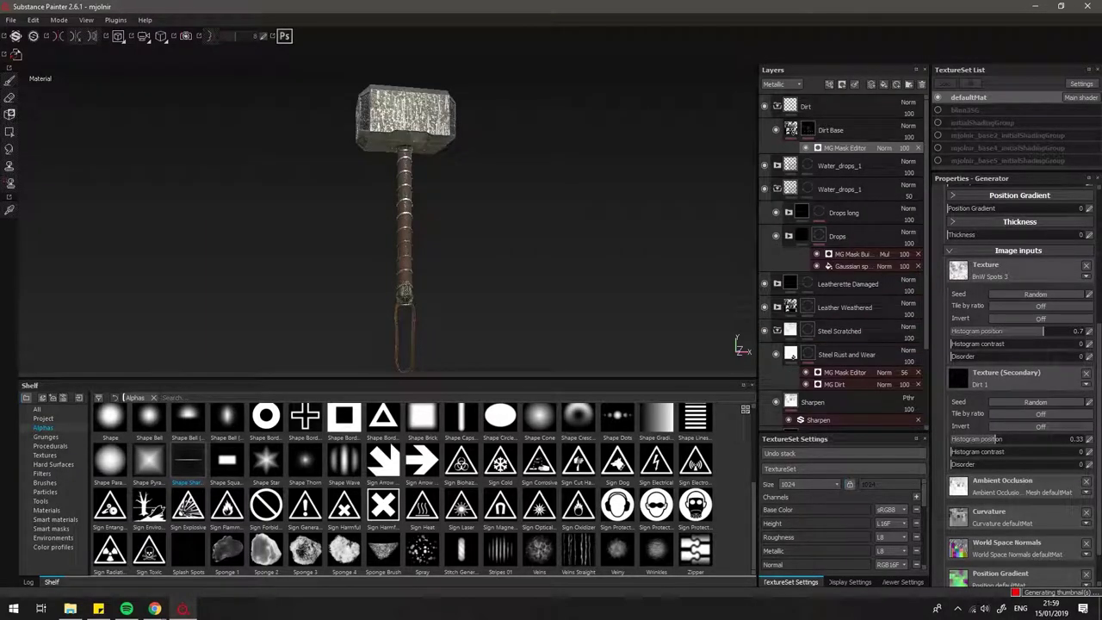
pyautogui.click(847, 283)
pyautogui.click(778, 188)
pyautogui.hotkey('ctrl', 'shift', 'e')
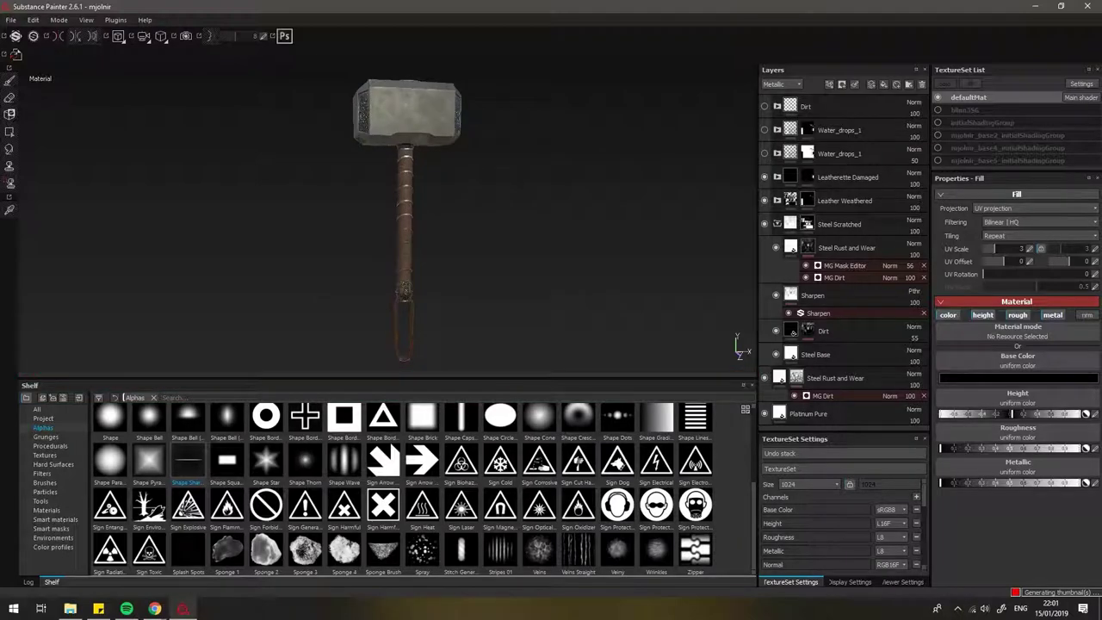
# Orbit beneath the hammer and select the Steel Base layer to inspect its material.
pyautogui.keyDown('alt'); pyautogui.moveTo(387, 216); pyautogui.dragTo(448, 216); pyautogui.keyUp('alt')
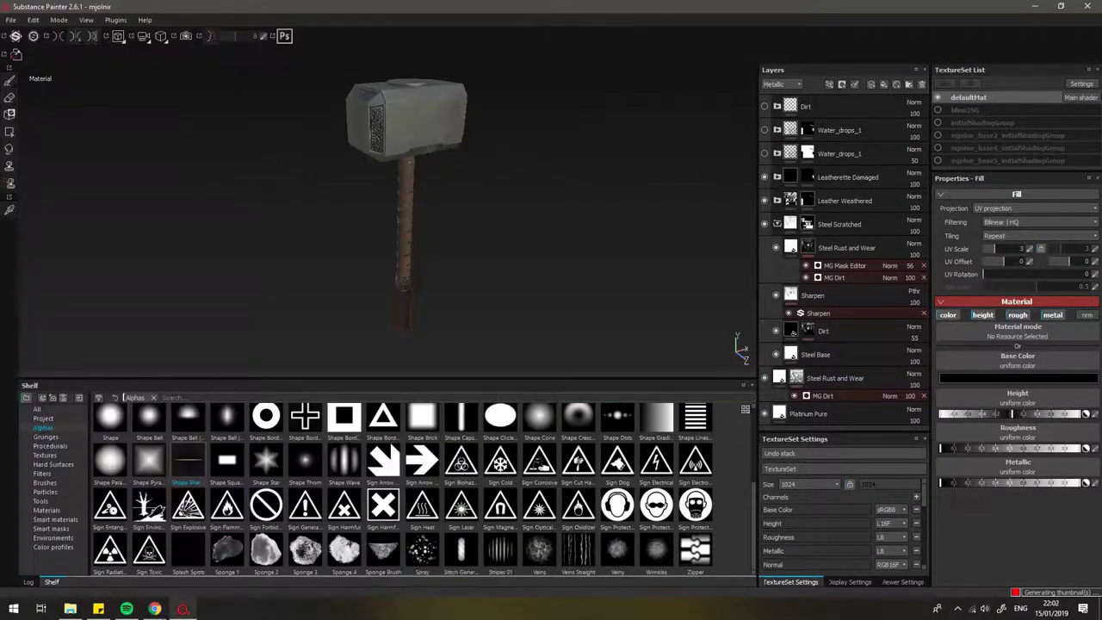
pyautogui.moveTo(405, 215)
pyautogui.keyDown('alt'); pyautogui.mouseDown()
pyautogui.moveTo(414, 275)
pyautogui.moveTo(742, 351)
pyautogui.mouseUp(); pyautogui.keyUp('alt')
pyautogui.click(847, 247)
pyautogui.click(816, 354)
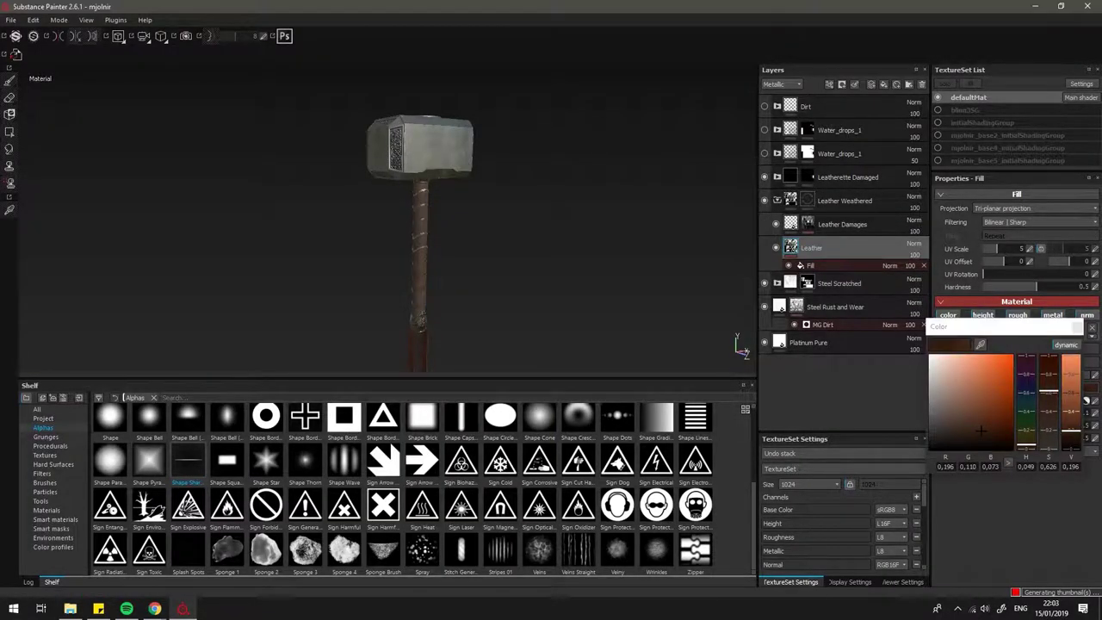
# Accept the dark brown leather colour, re-export the texture maps, and frame the hammer.
pyautogui.press('Escape')
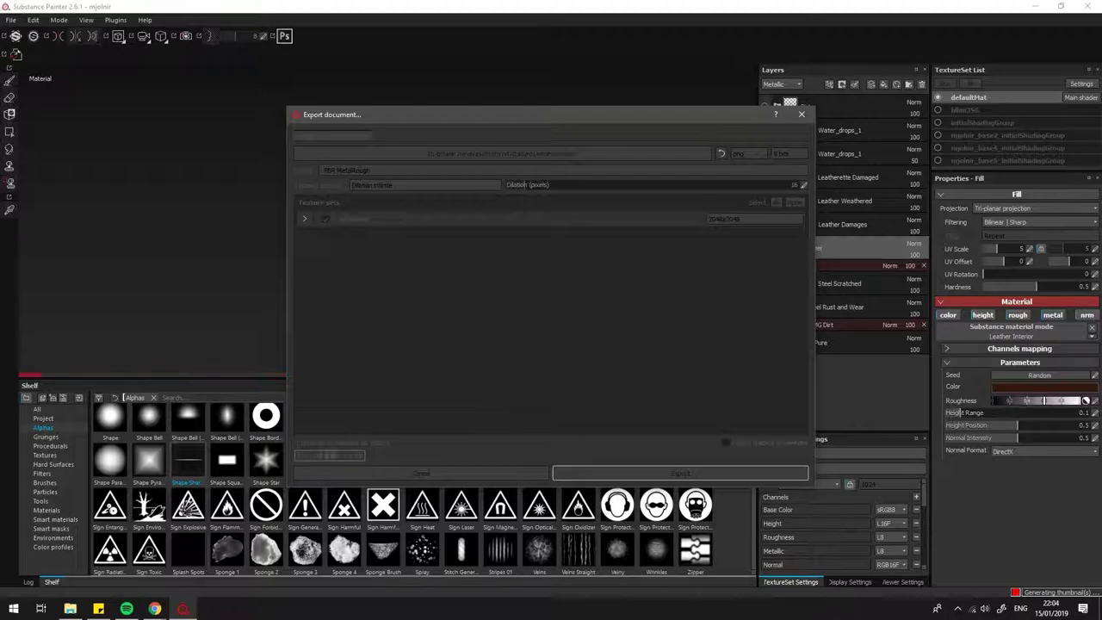
pyautogui.press('Return')
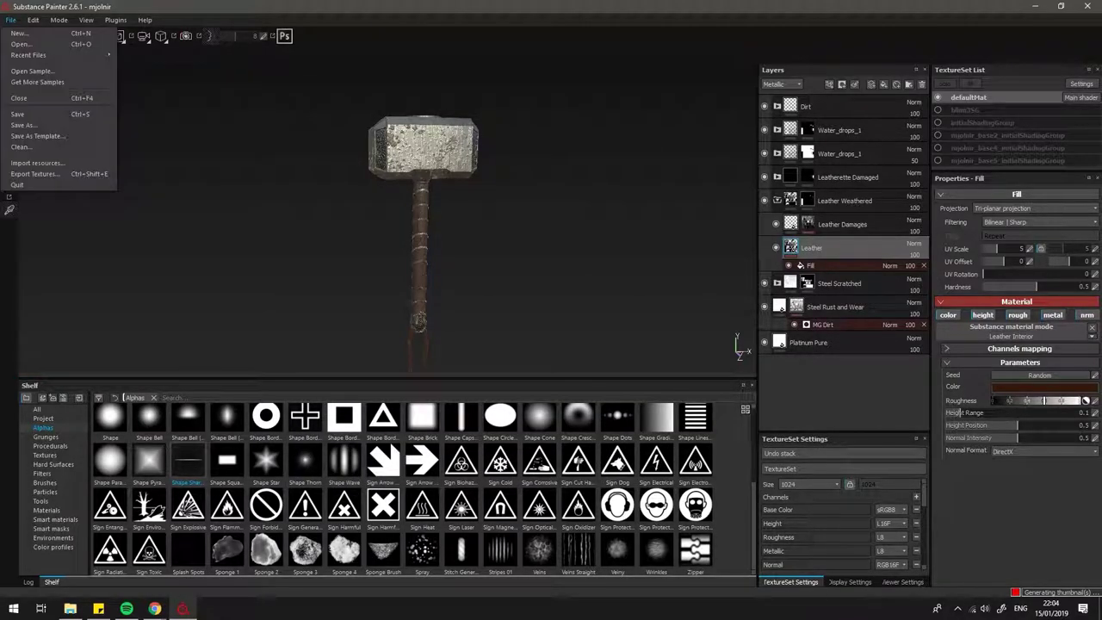
pyautogui.hotkey('ctrl', 'shift', 'e')
pyautogui.press('Return')
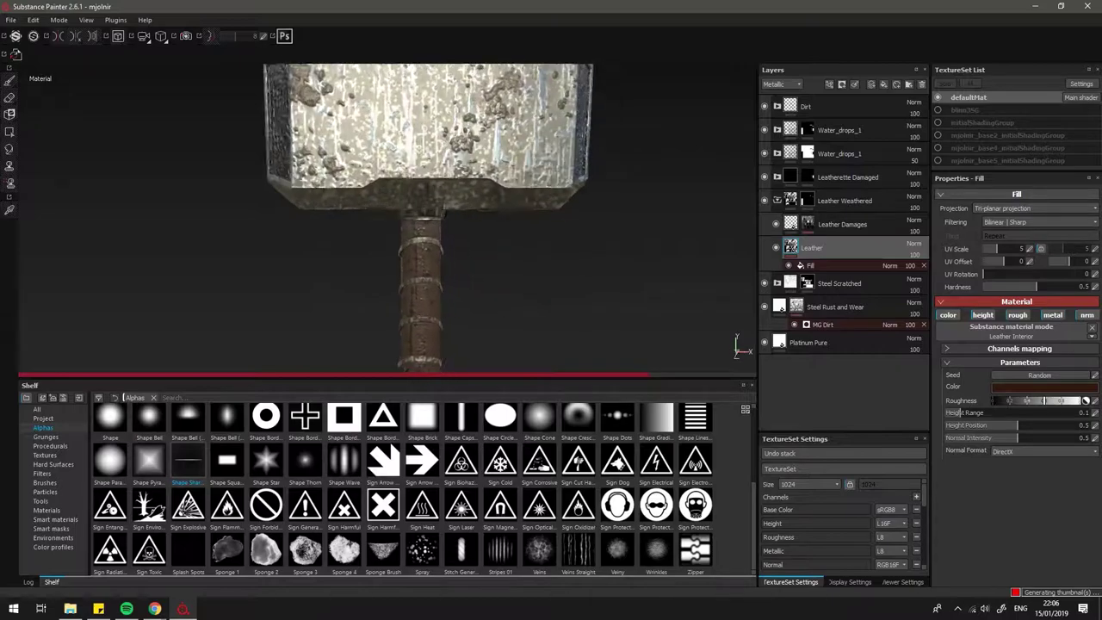
pyautogui.press('f')
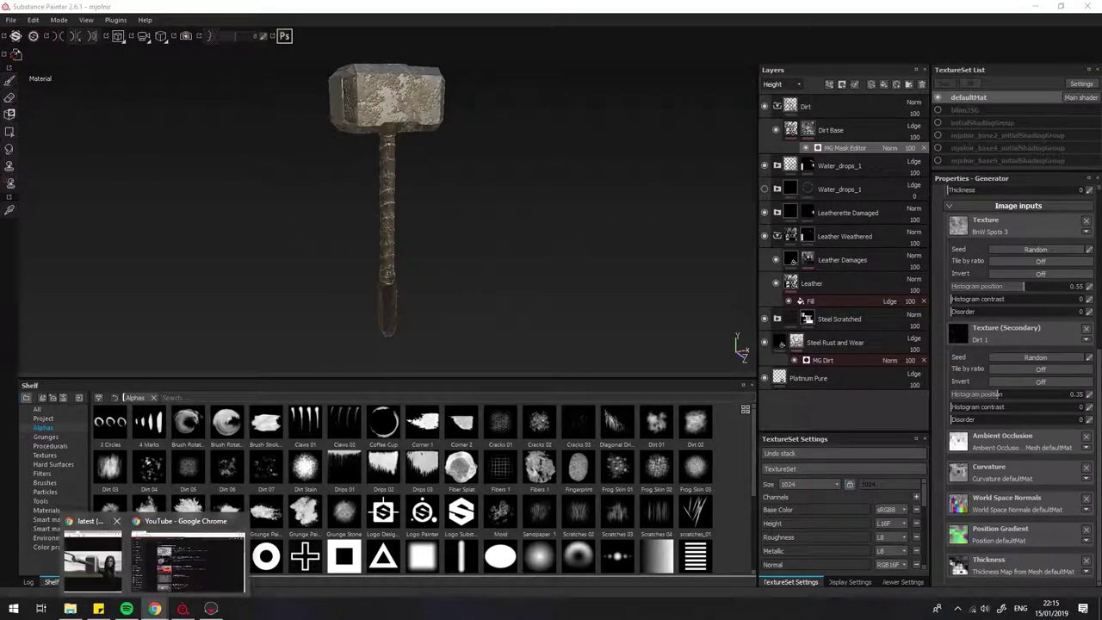
# Check a hammer reference photo at full size in the browser.
pyautogui.click(172, 560)
pyautogui.hotkey('ctrl', 'shift', 'Tab')
pyautogui.hotkey('ctrl', 'shift', 'Tab')
pyautogui.click(266, 379)
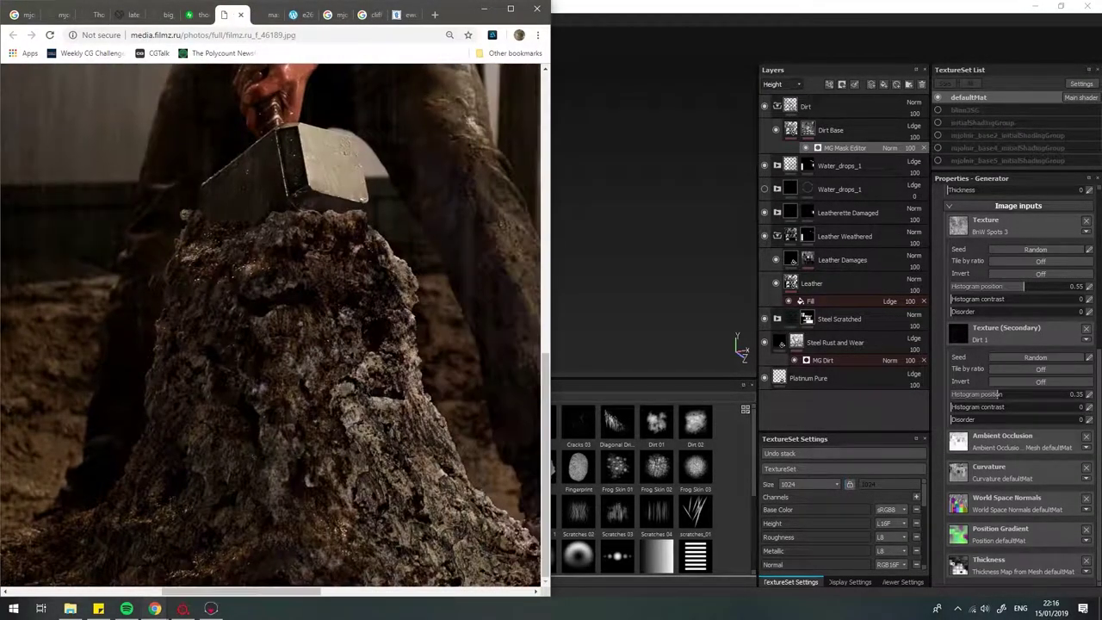
pyautogui.click(484, 8)
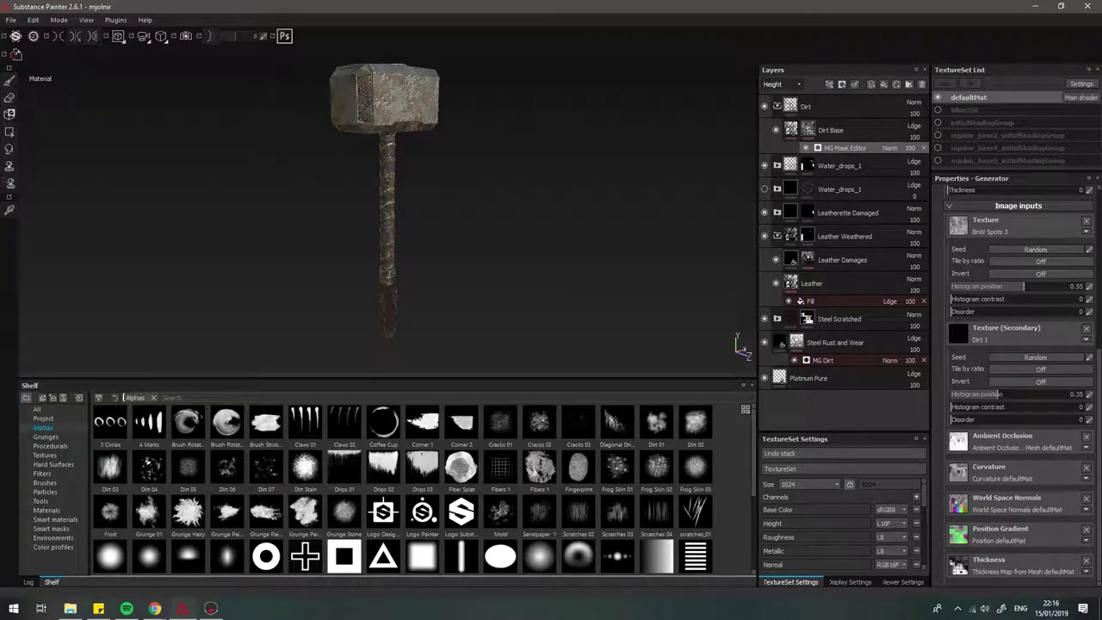
# Select Dirt Base and restore its grainy dirt mask, framing the whole hammer.
pyautogui.hotkey('ctrl', 'shift', 'e')
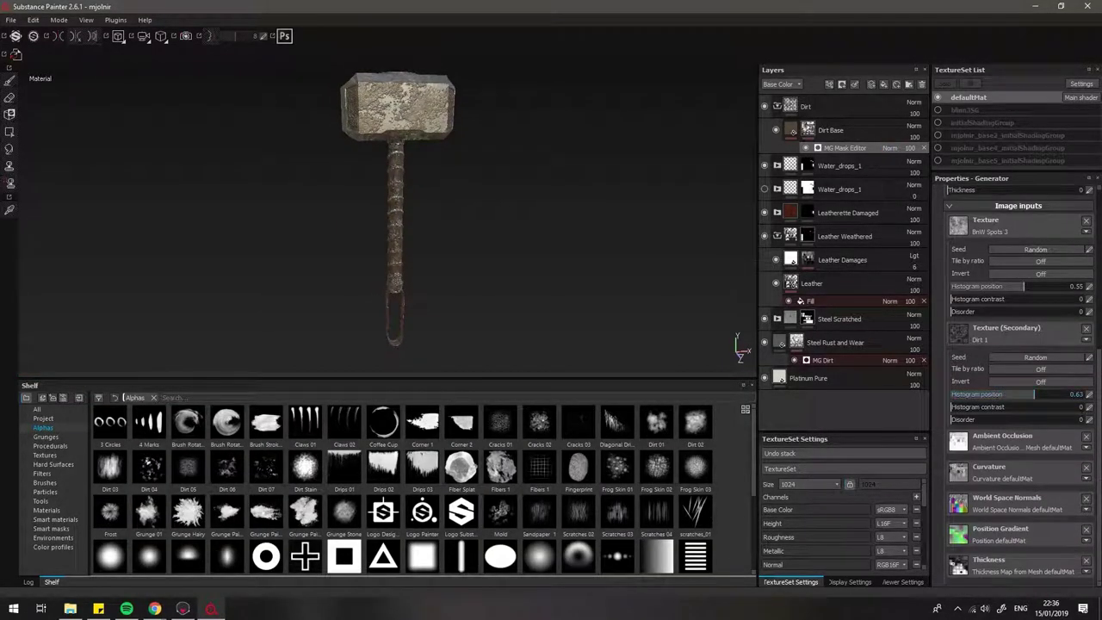
pyautogui.keyDown('alt'); pyautogui.moveTo(516, 215); pyautogui.dragTo(543, 249); pyautogui.keyUp('alt')
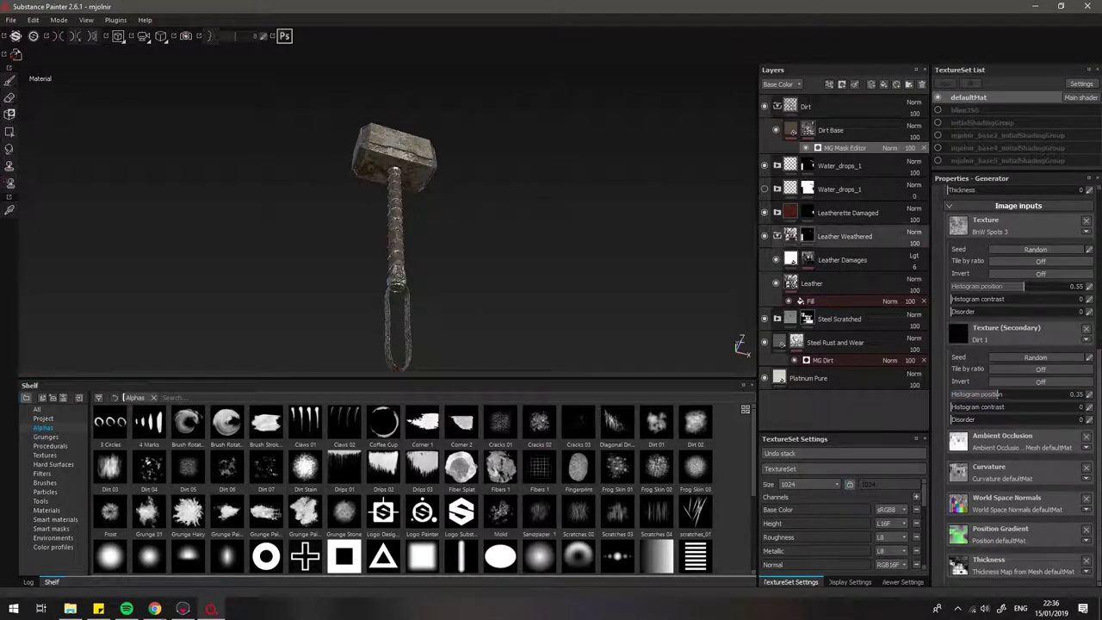
pyautogui.click(831, 130)
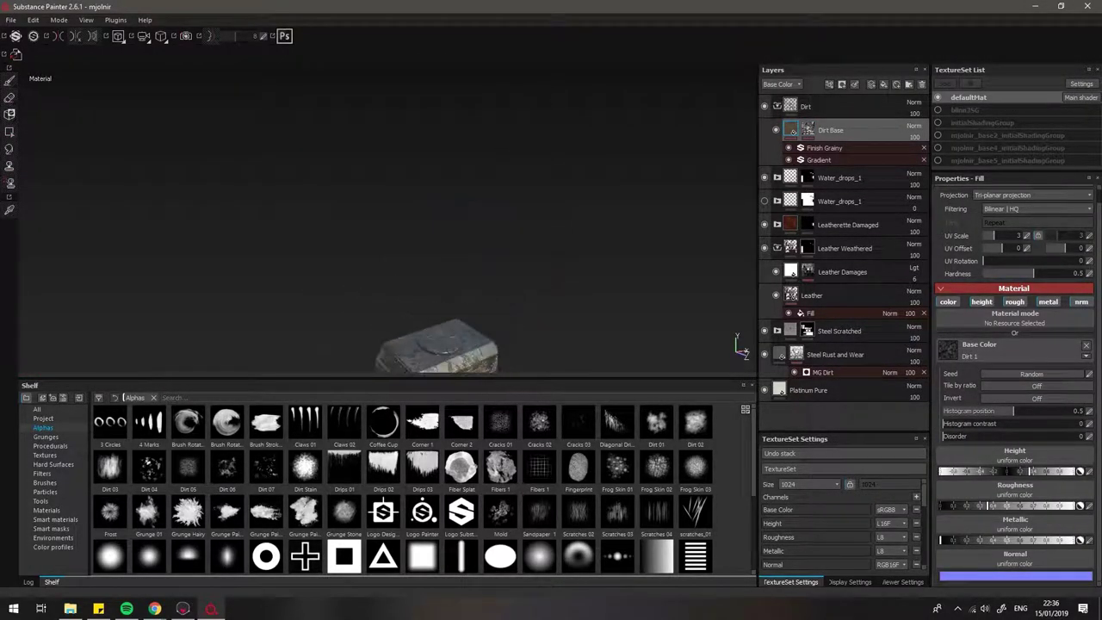
pyautogui.hotkey('ctrl', 'z')
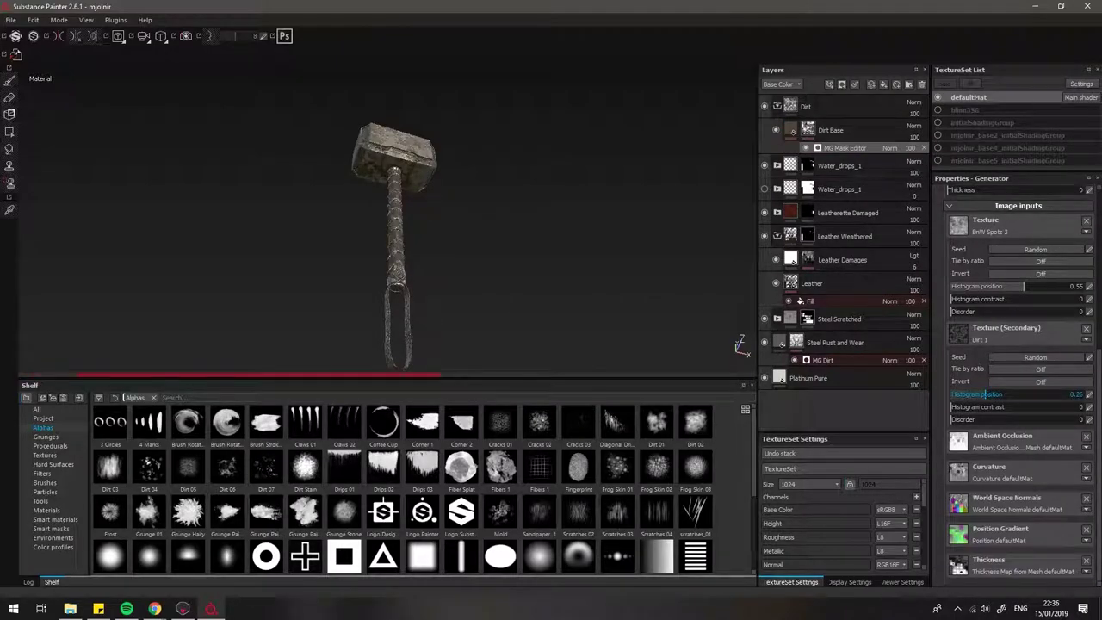
pyautogui.hotkey('ctrl', 'y')
pyautogui.press('f')
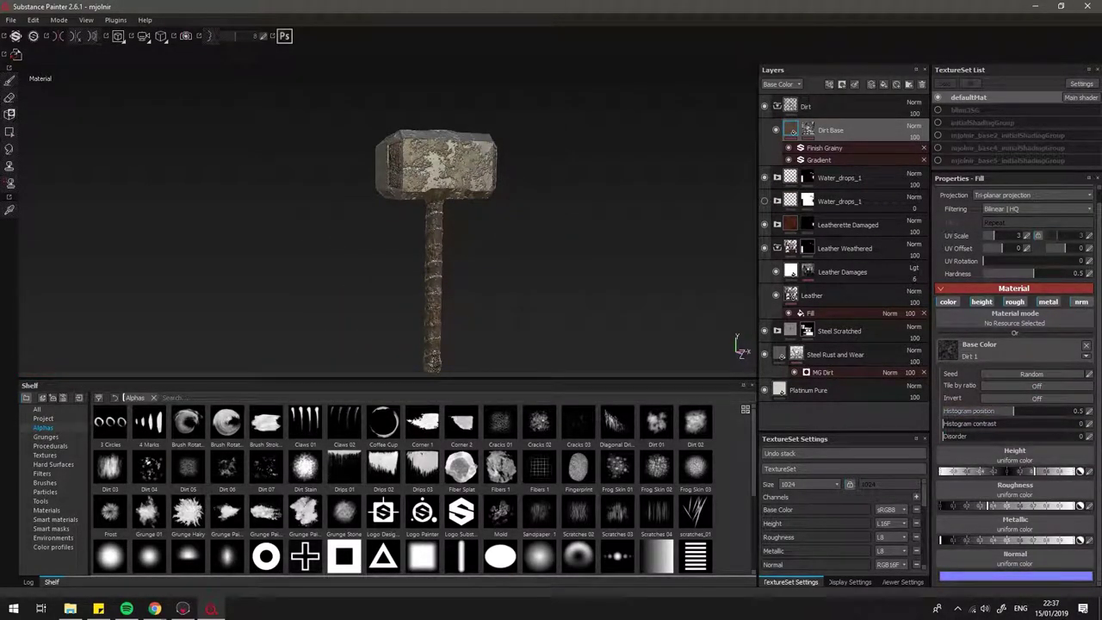
pyautogui.keyDown('alt'); pyautogui.moveTo(430, 224); pyautogui.dragTo(482, 198); pyautogui.keyUp('alt')
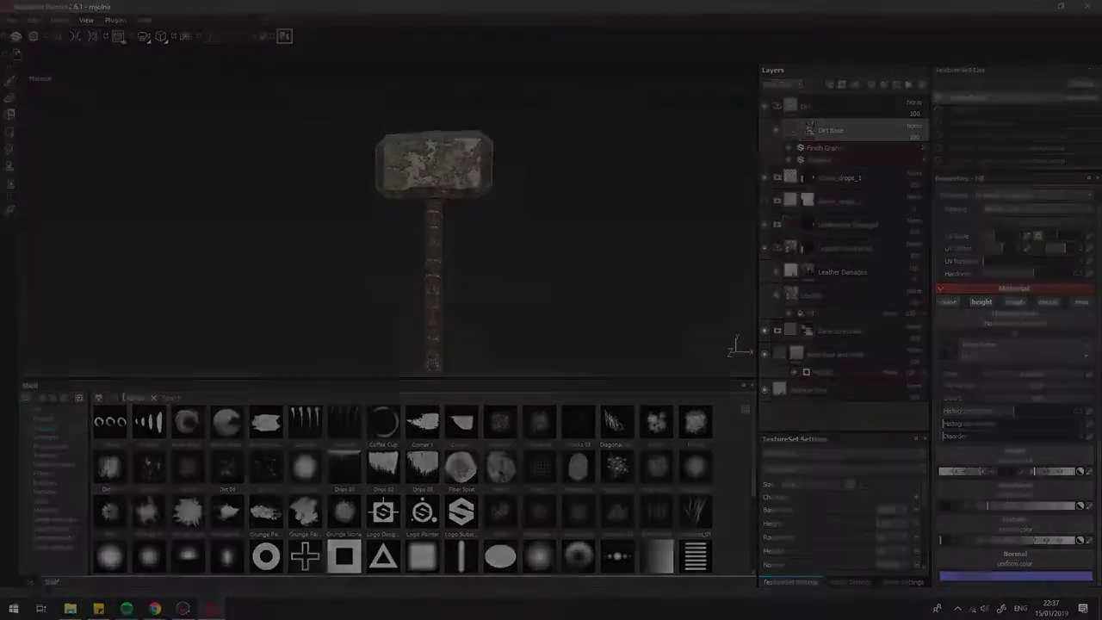